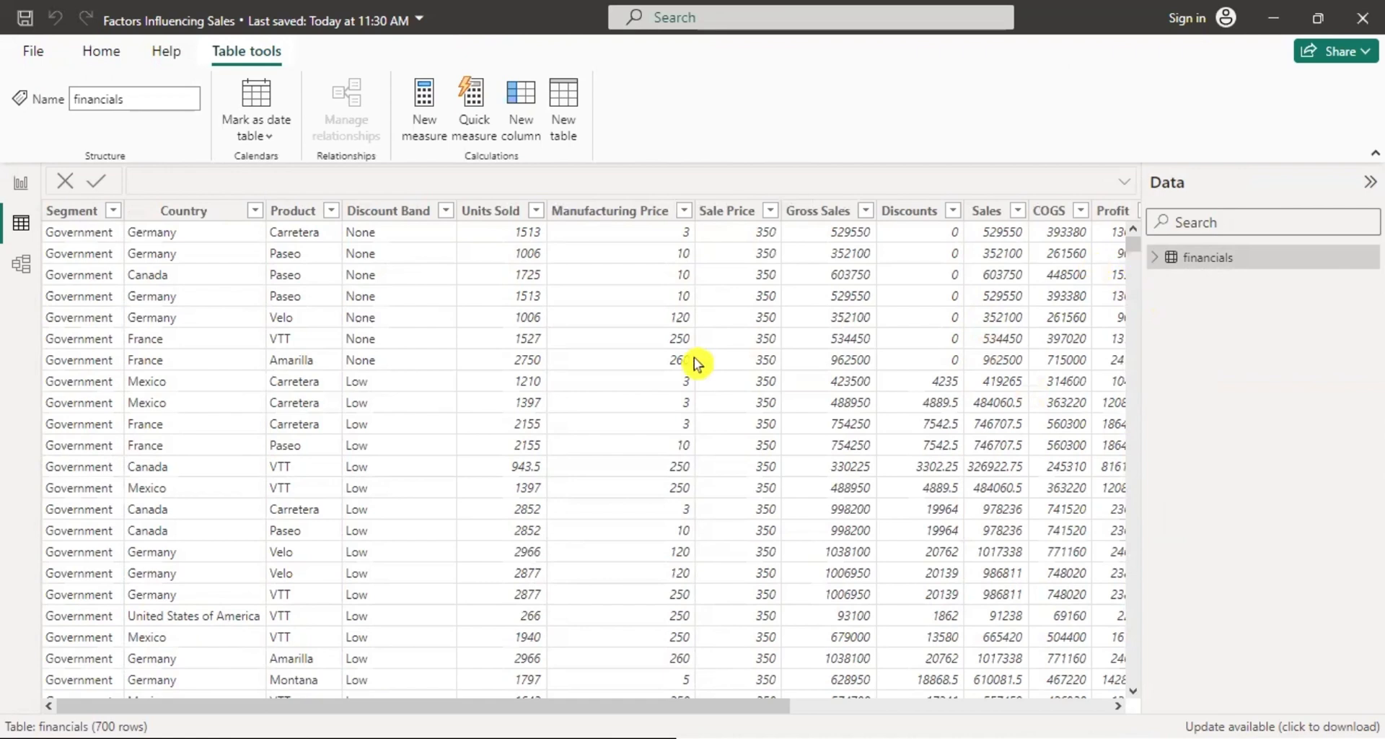
Examine the Country, Discount Band, Manufacturing Price, Product and Sales columns of the financials table.
left_click(212, 217)
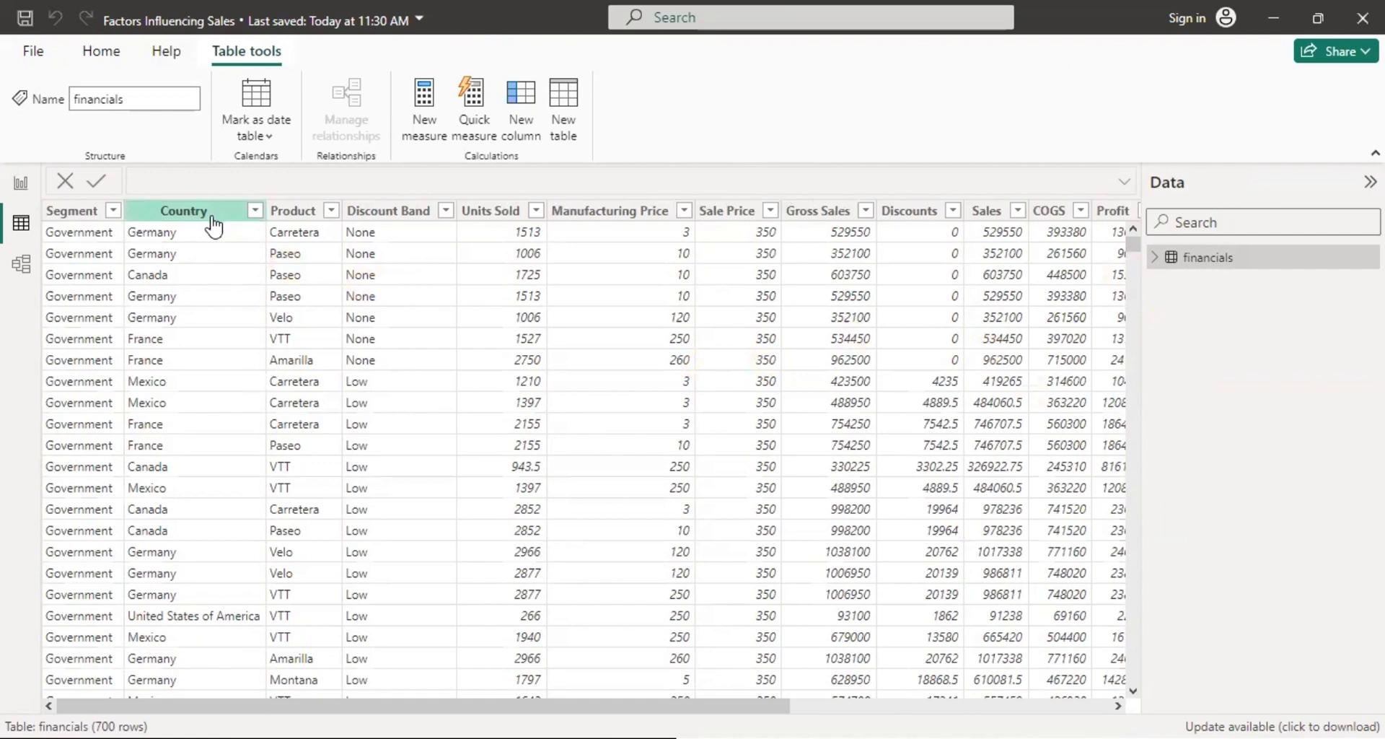
left_click(211, 218)
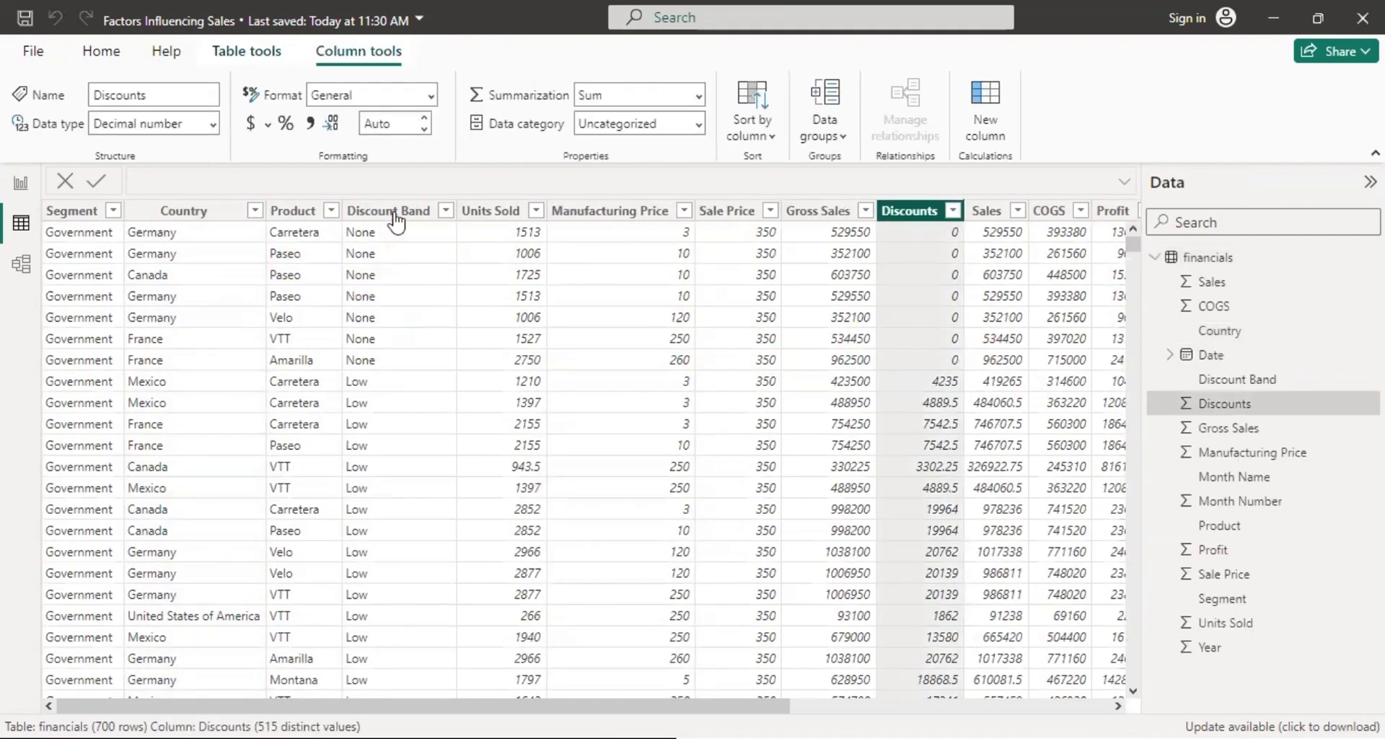
left_click(397, 217)
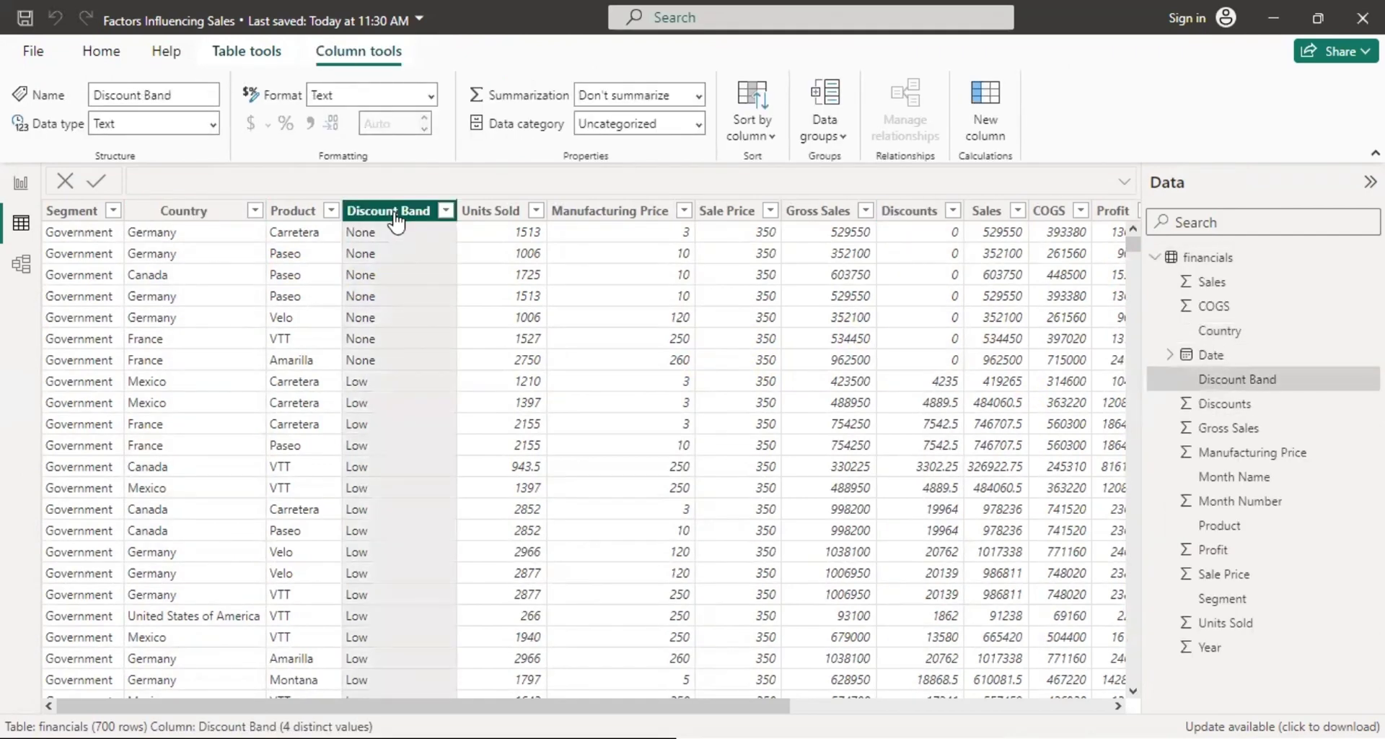
left_click(640, 216)
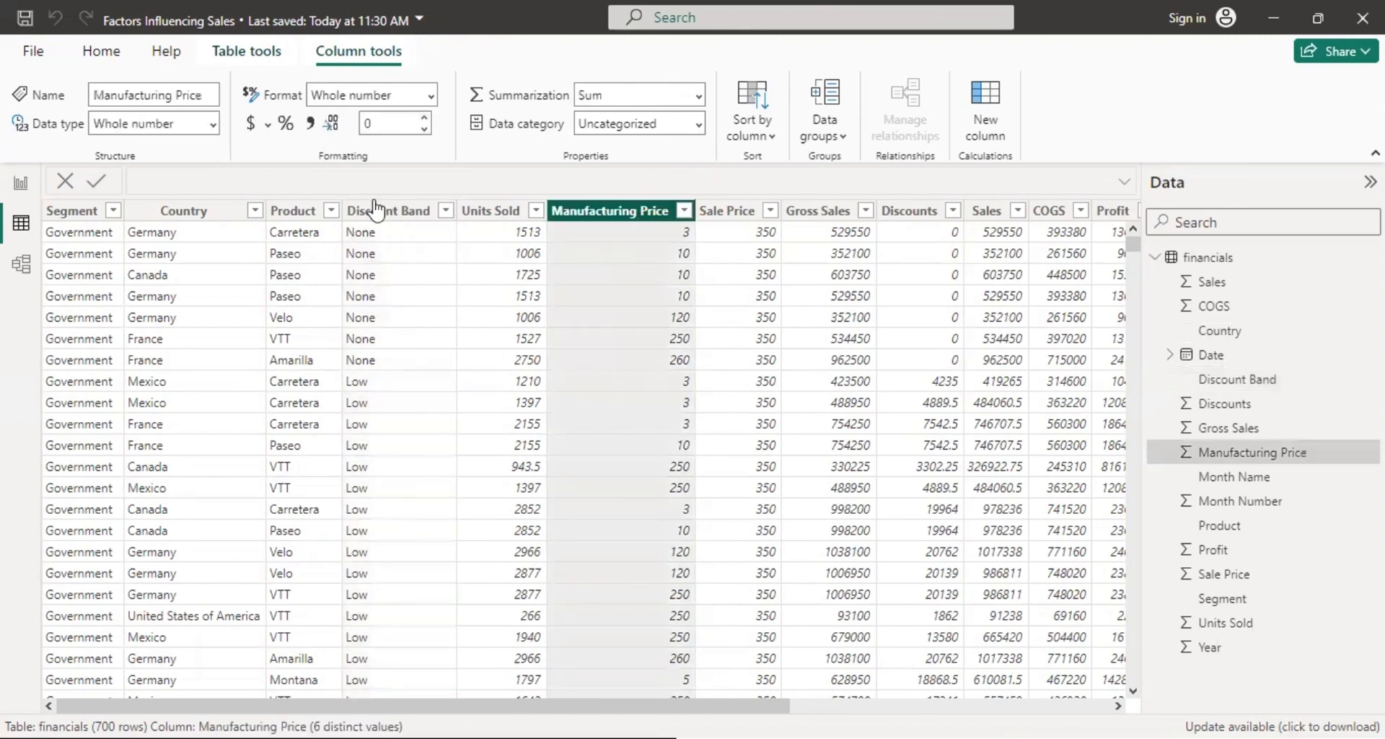
left_click(291, 214)
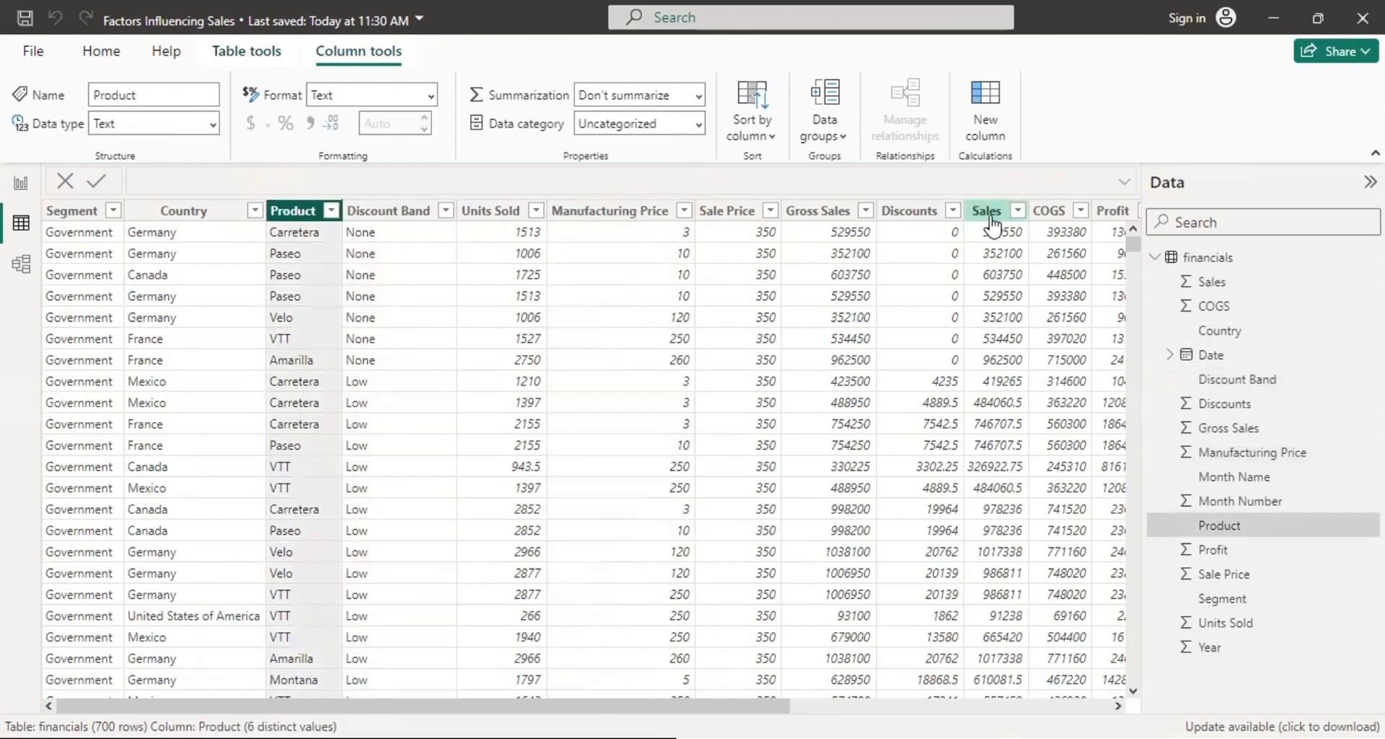
left_click(990, 215)
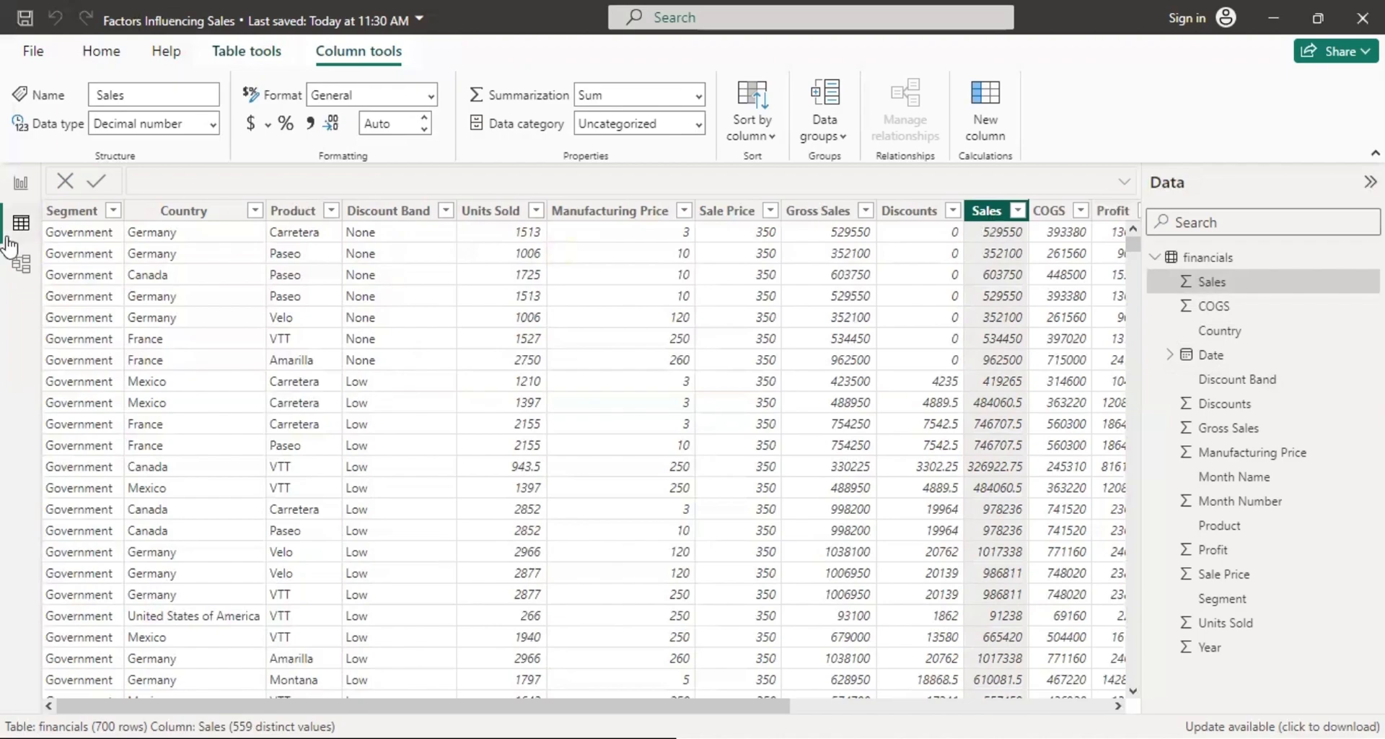
Insert an empty scatter chart on the report page and expand the financials table's field list.
left_click(24, 184)
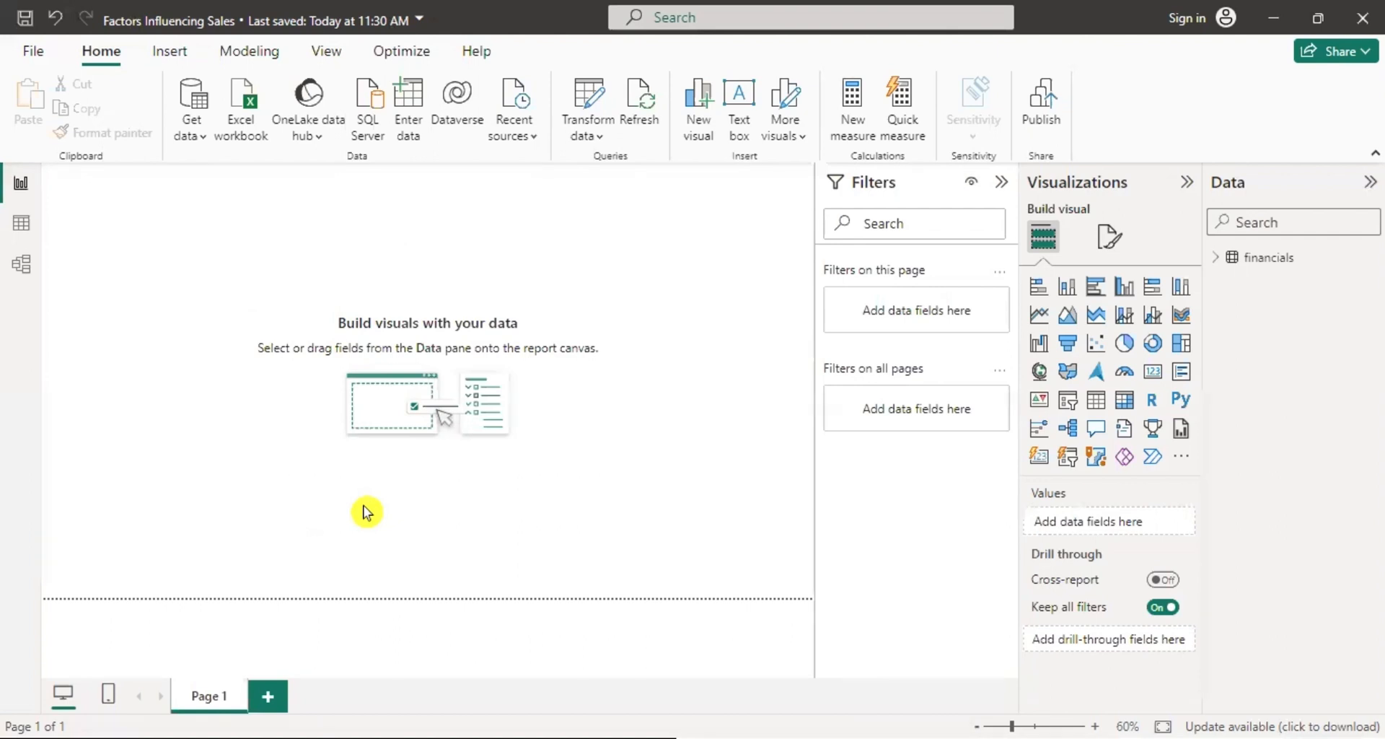
left_click(1094, 346)
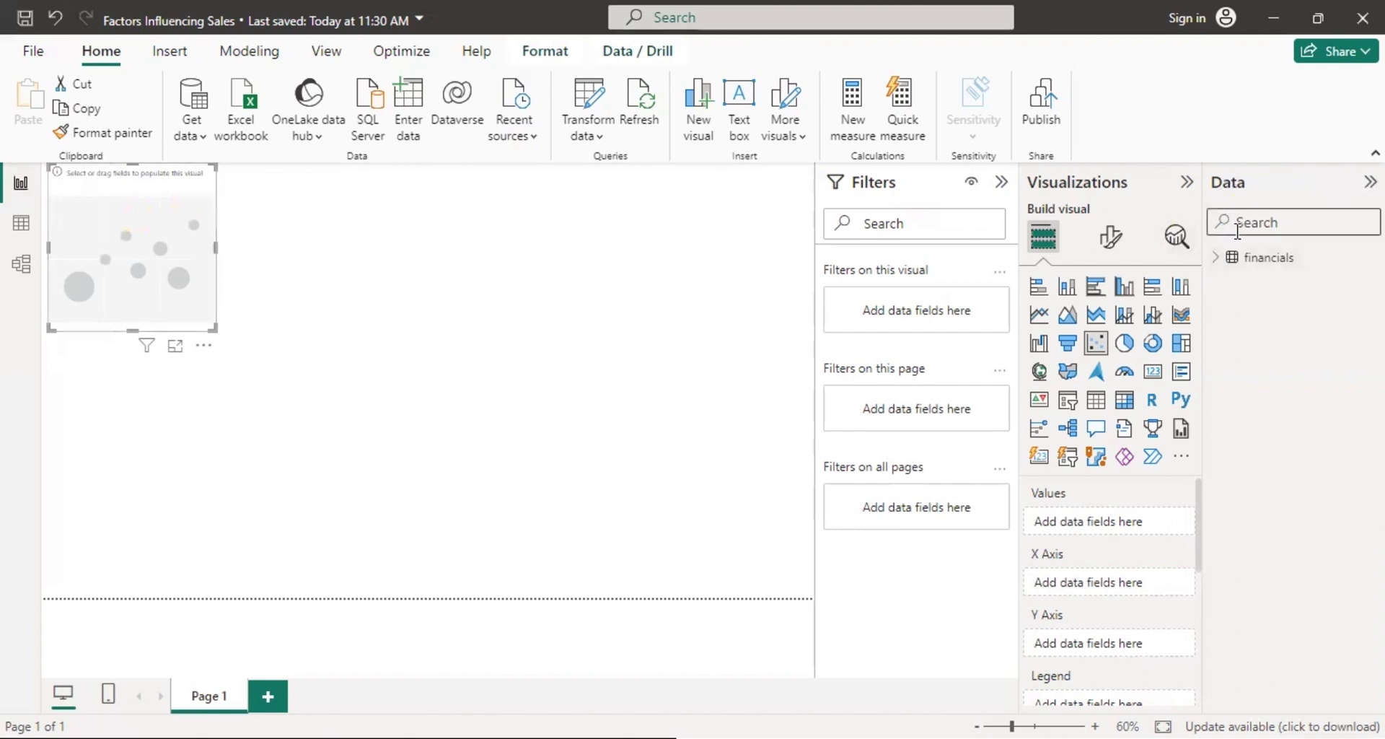
left_click(1227, 258)
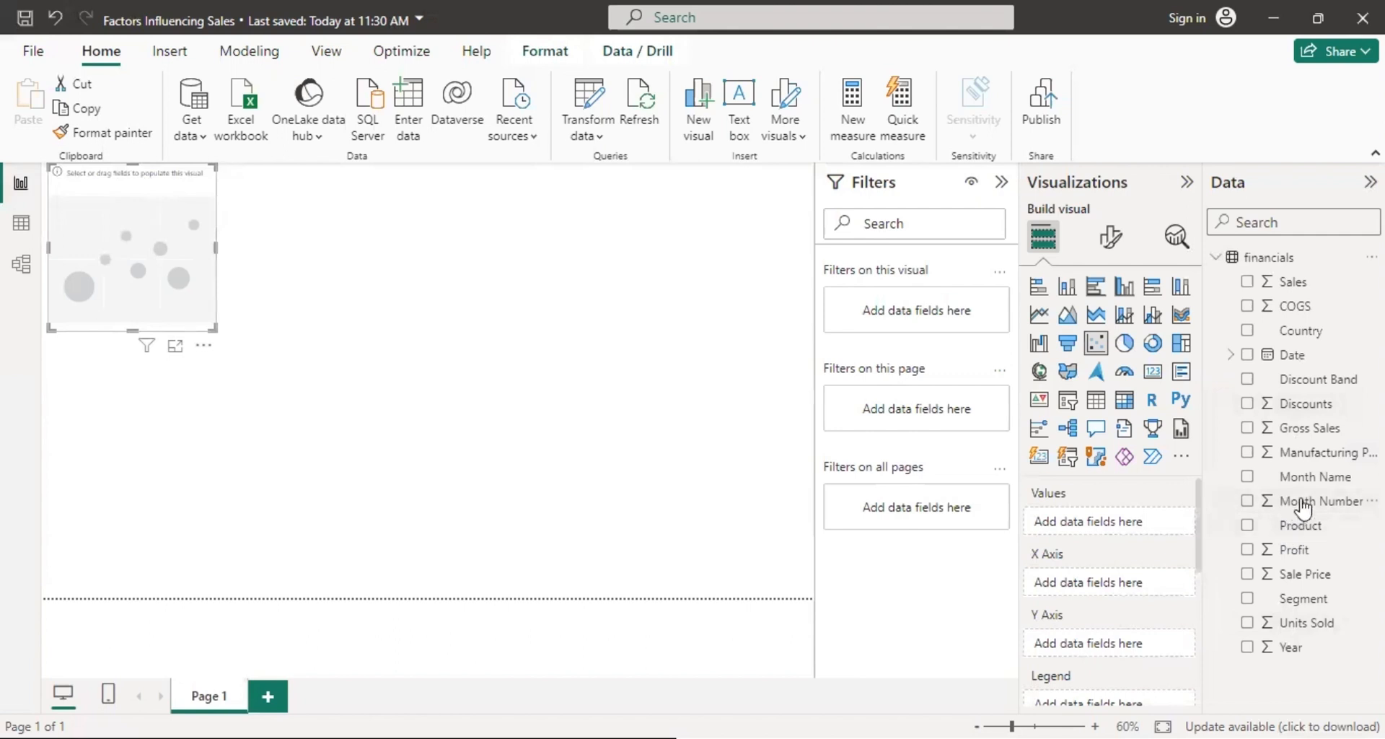
left_click_drag(1303, 507, 1070, 525)
left_click_drag(1196, 530, 1198, 573)
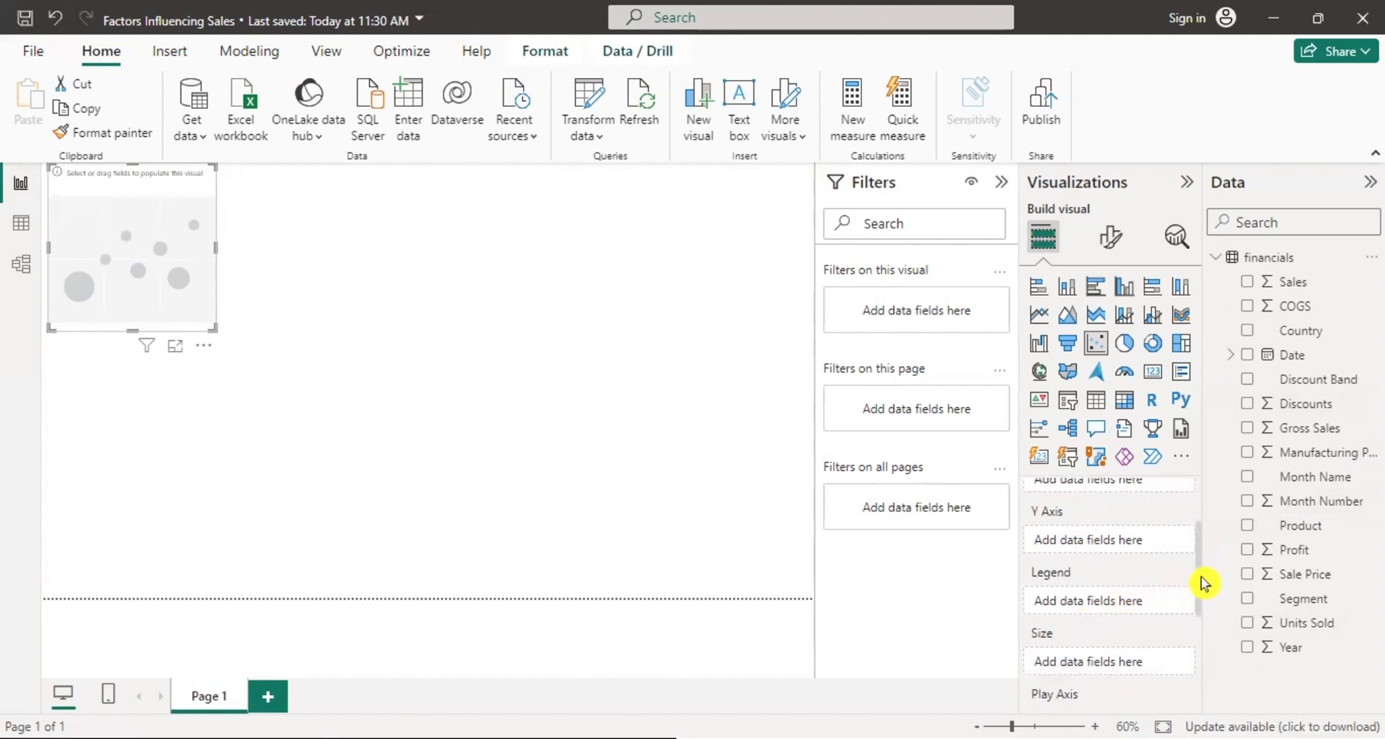
left_click_drag(1203, 583, 1202, 572)
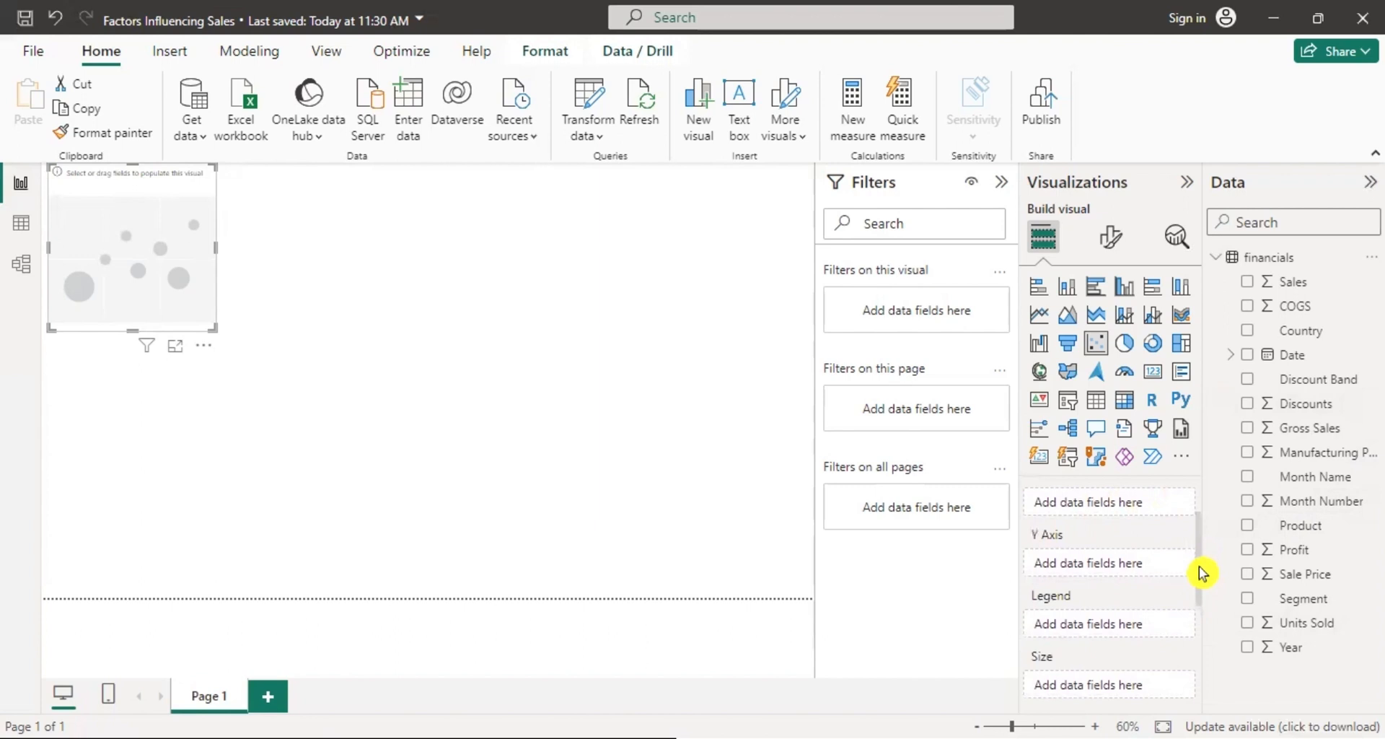
scroll(1200, 565, "up", 1)
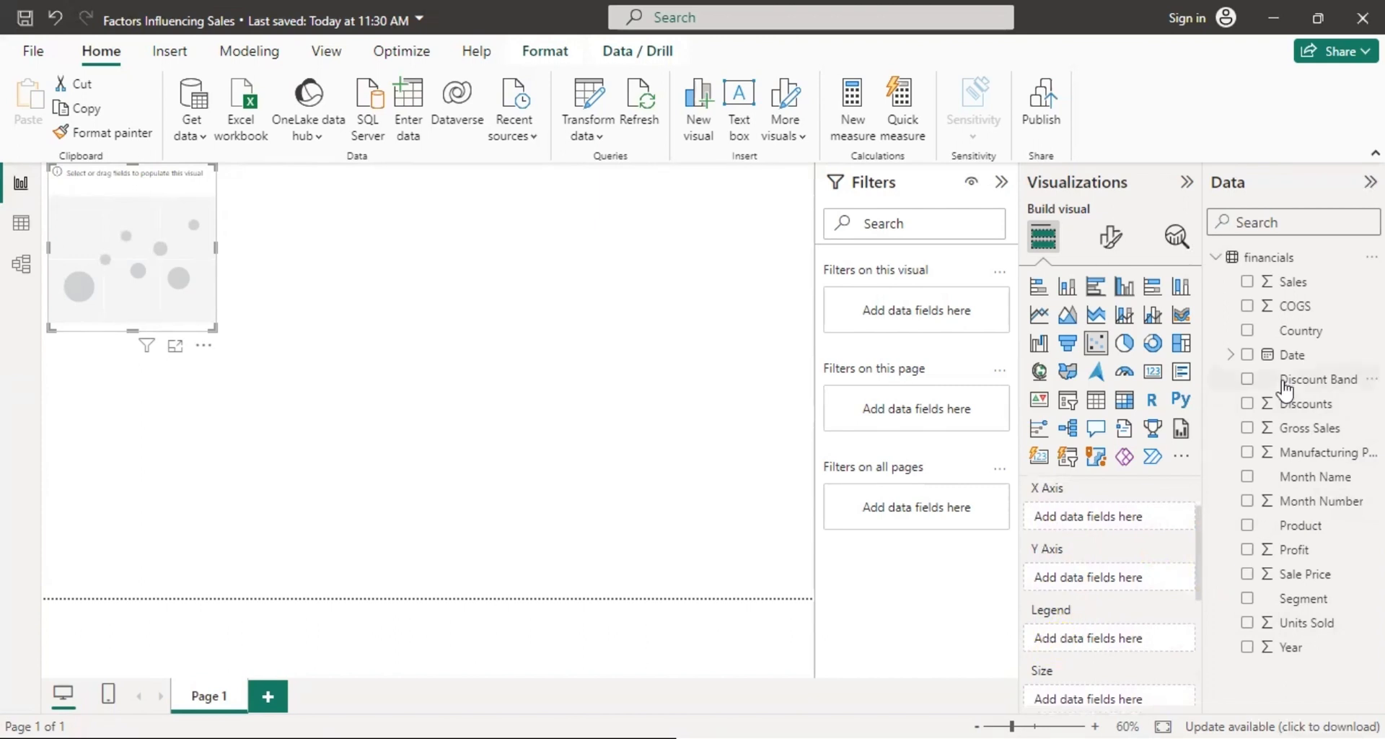
Search the fields for "sales" and add Sales to the scatter chart's X axis.
left_click(1237, 226)
type("sales")
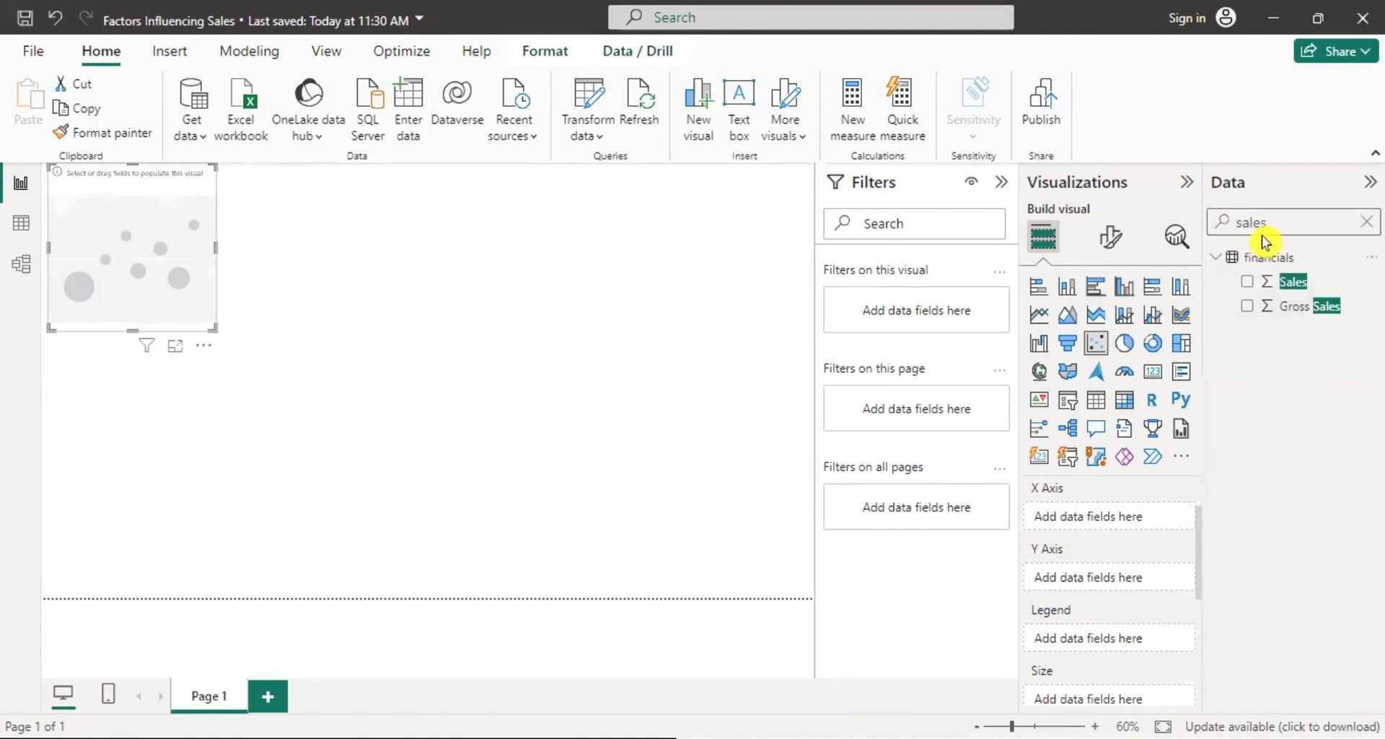
left_click(1263, 289)
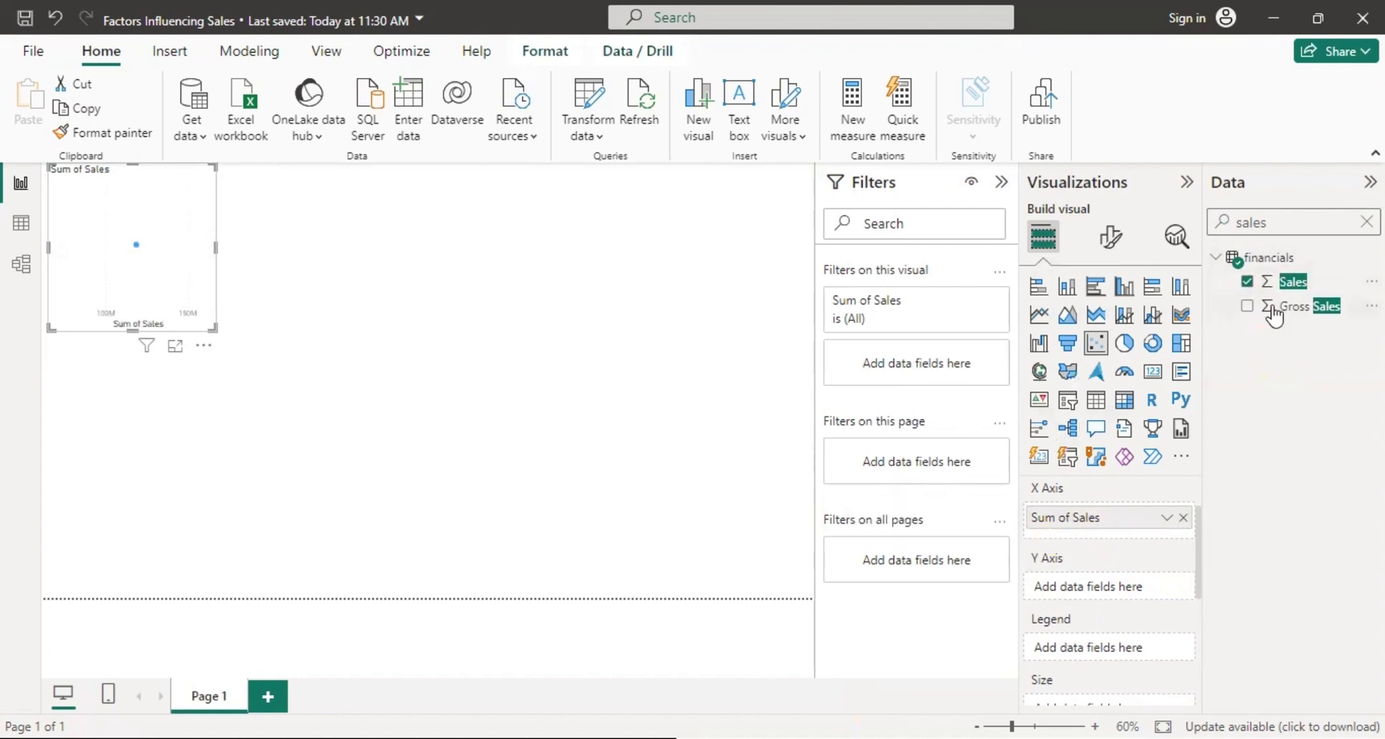
Search the fields for "Manufac" and add Manufacturing Price to the scatter chart's Y axis.
left_click(1367, 223)
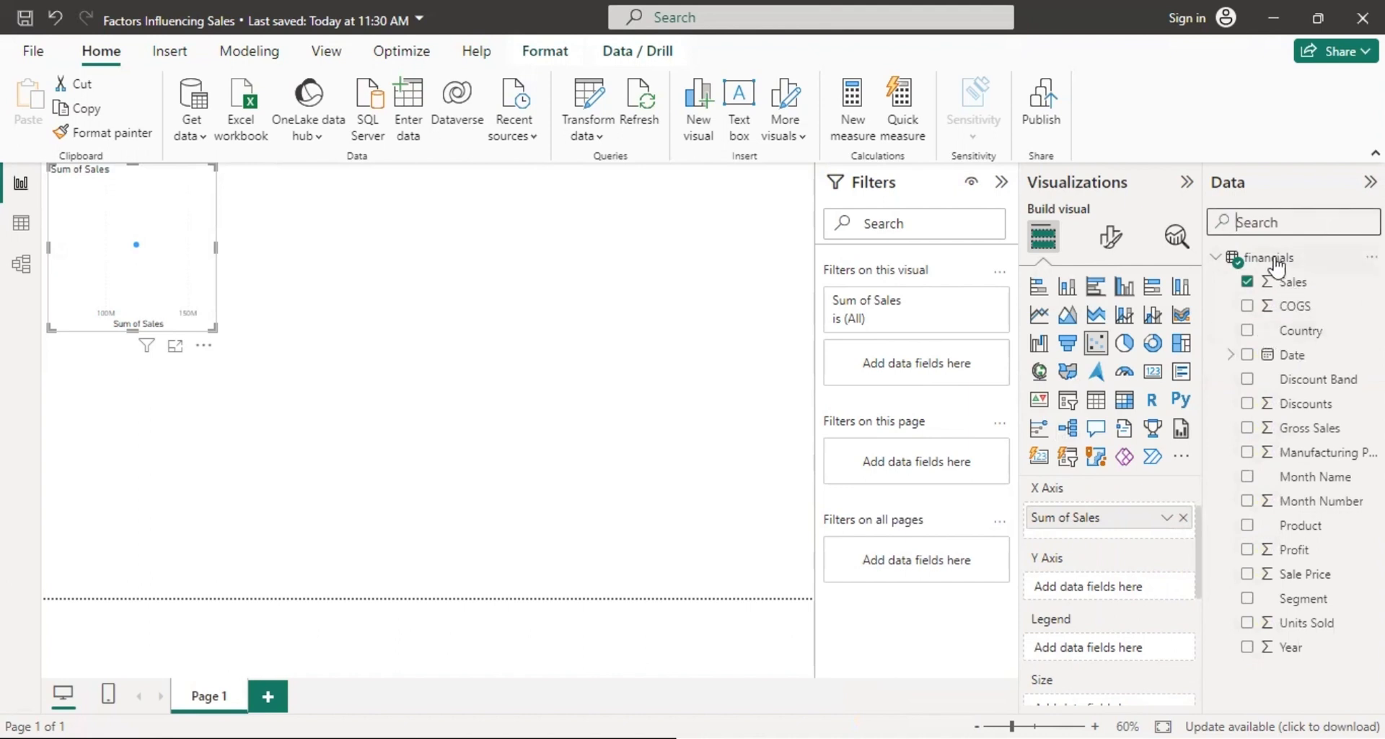
type("Manufac")
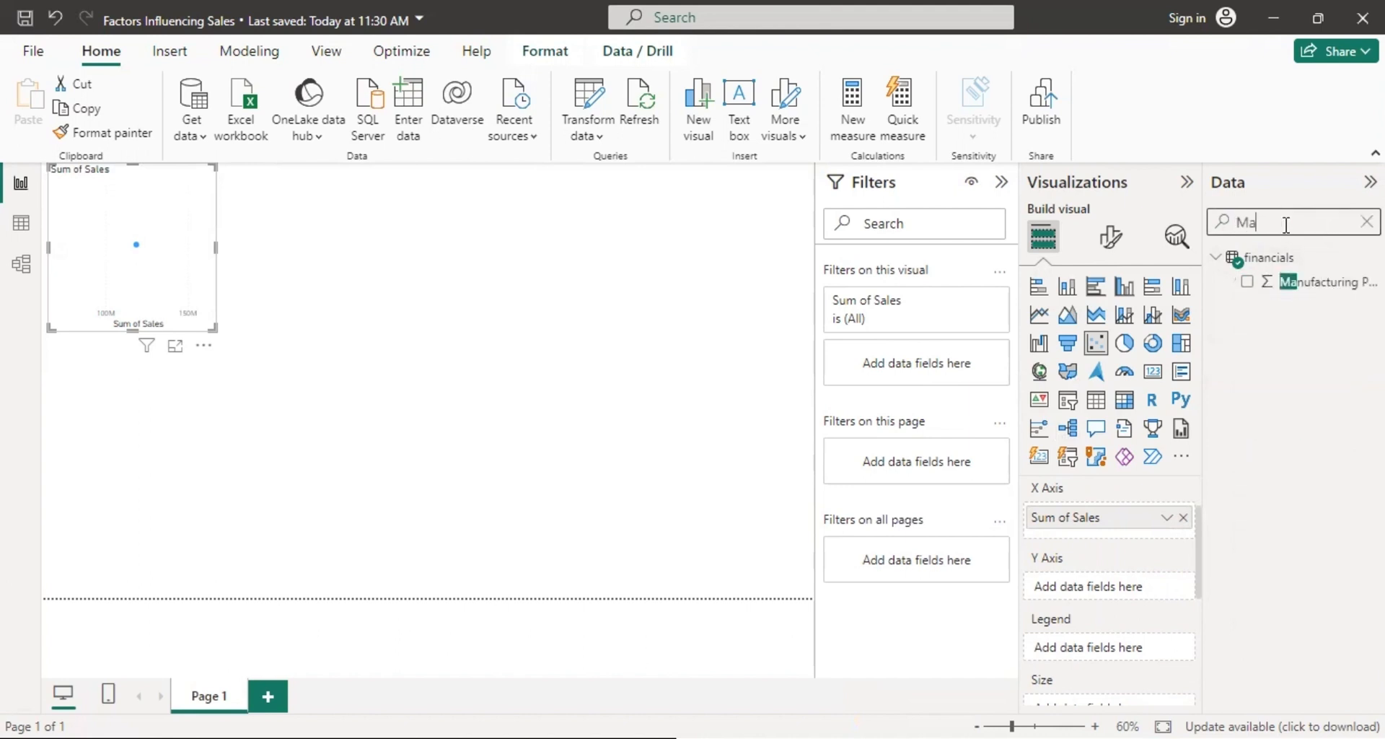
left_click(1246, 282)
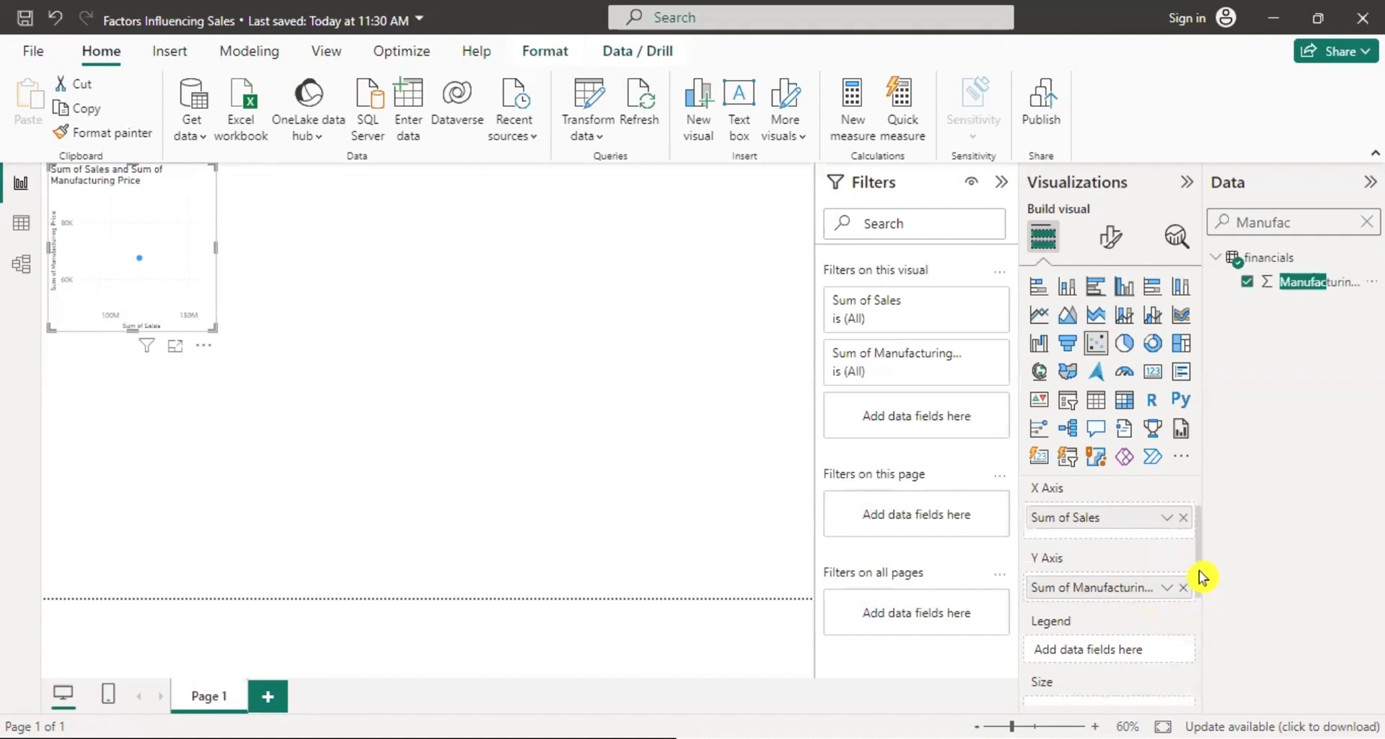
Search the fields for "Product" and add the Product field to the scatter chart.
left_click_drag(1202, 575, 1202, 615)
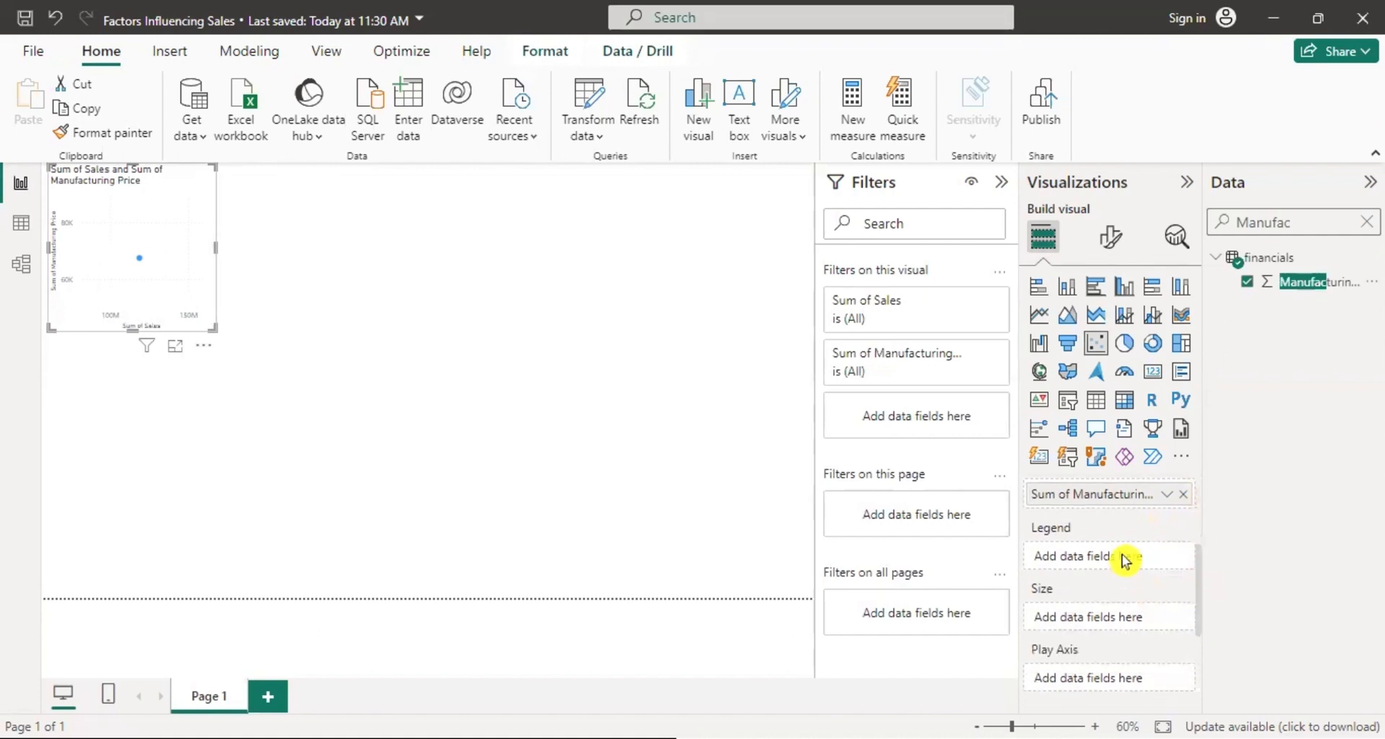
left_click(1297, 222)
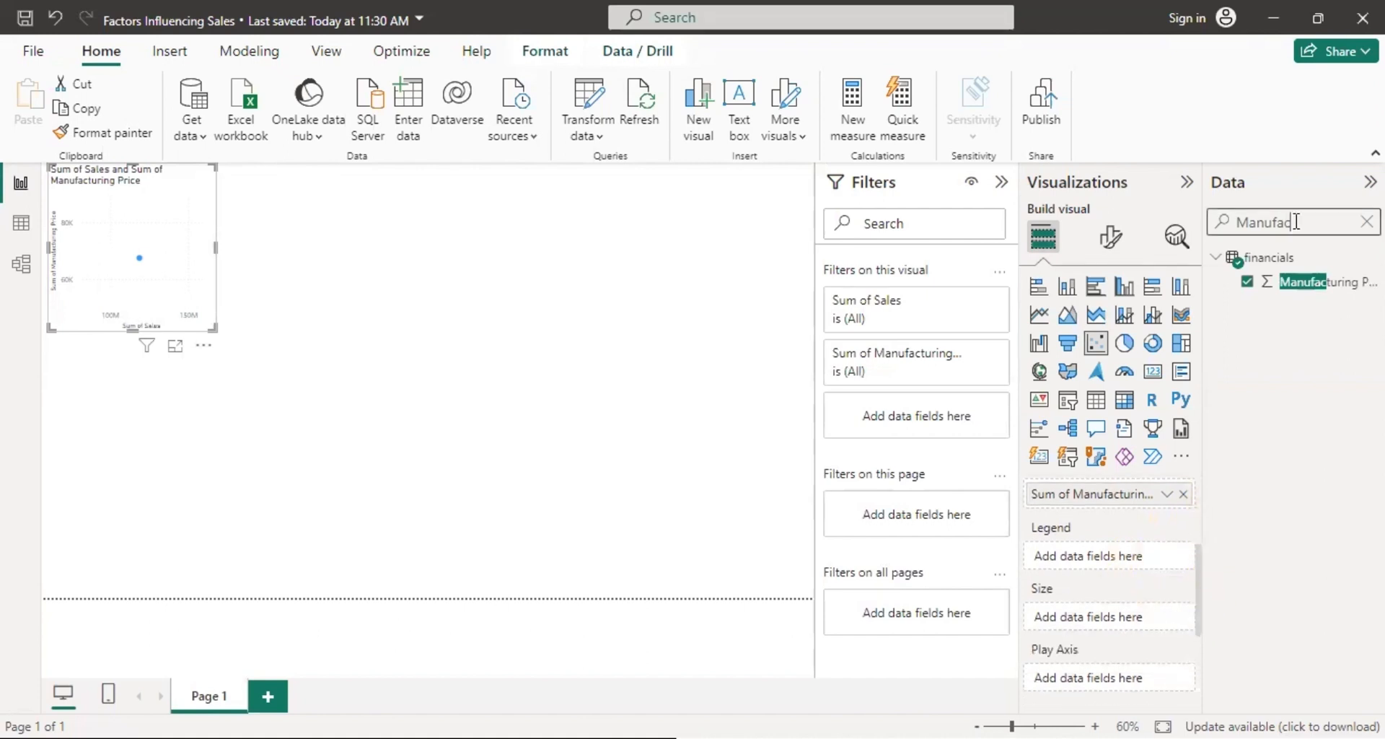
key("BackSpace")
key("BackSpace")
key("BackSpace")
key("BackSpace")
key("BackSpace")
key("BackSpace")
key("BackSpace")
type("Product")
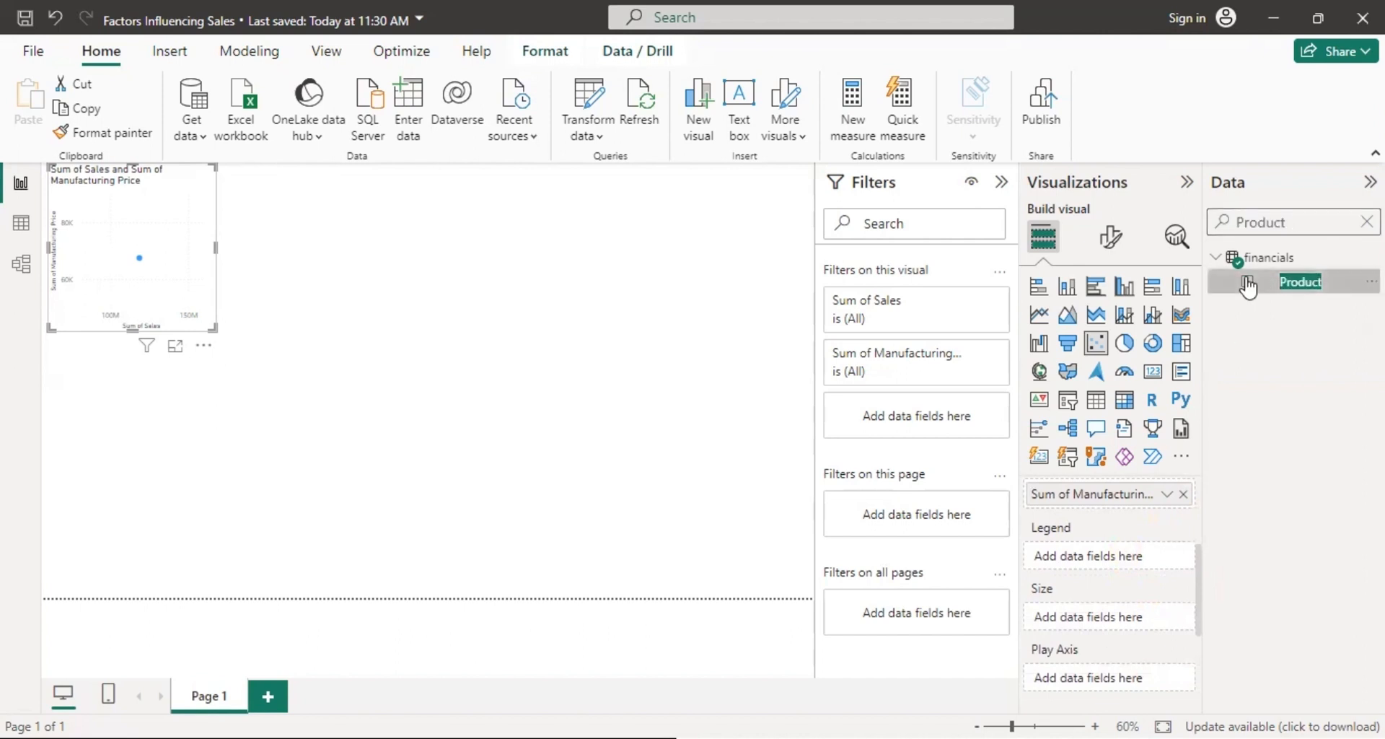
left_click(1248, 282)
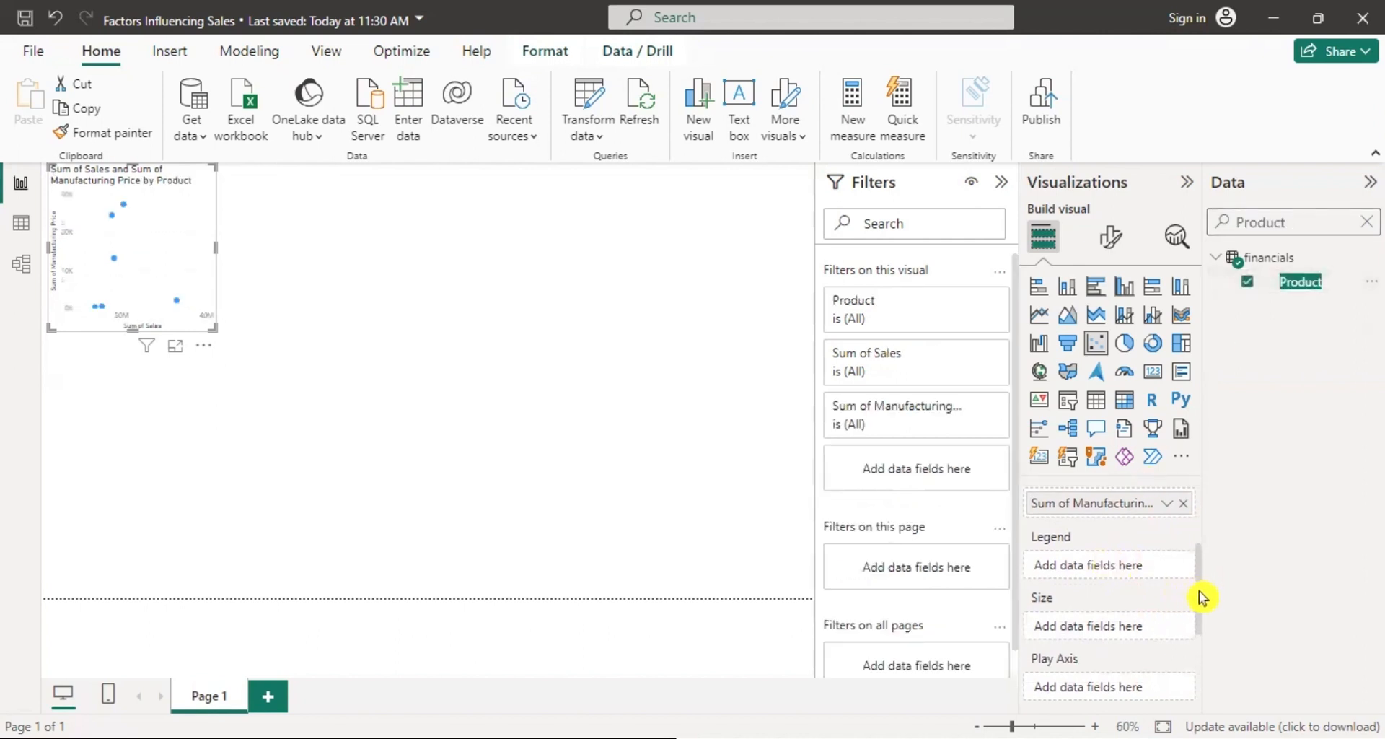
Reassign Product from the scatter chart's Values to its Legend and place the chart in the report page's lower-left corner.
left_click_drag(1199, 586, 1202, 521)
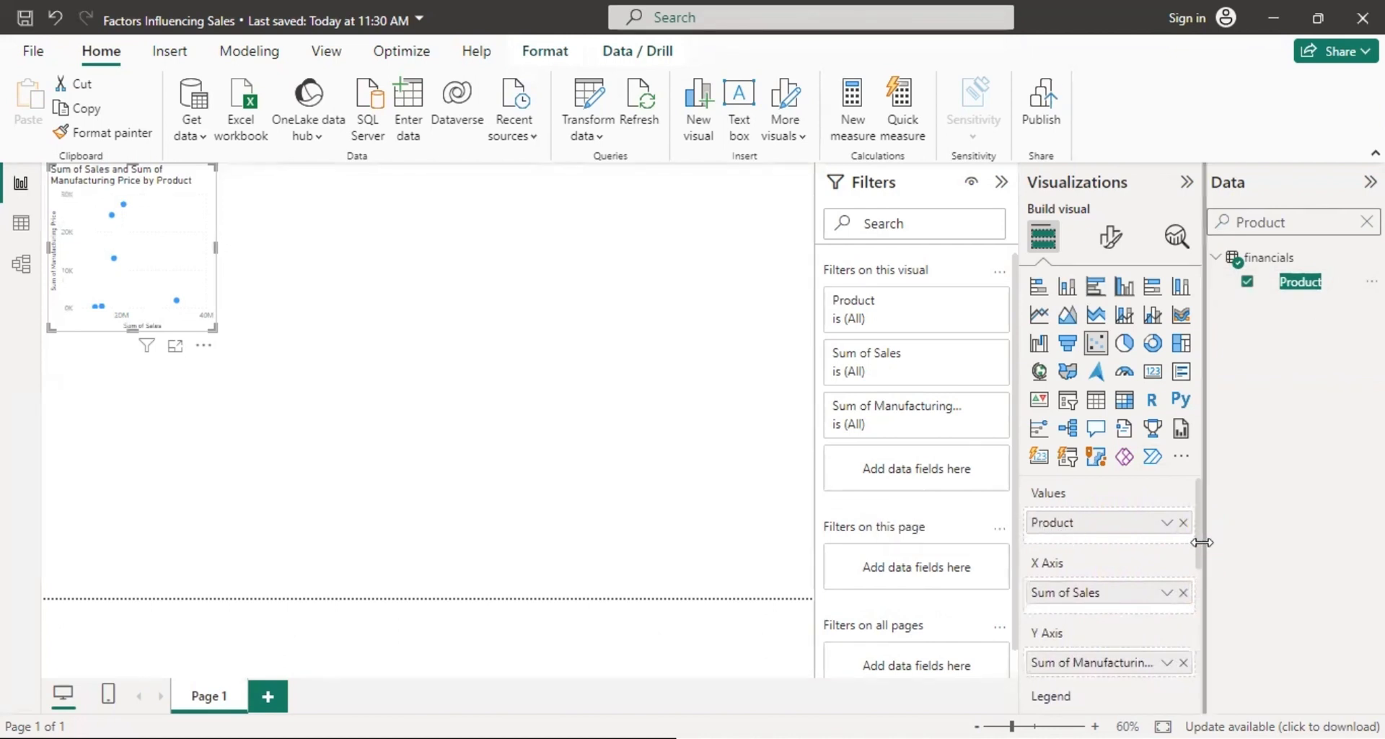
scroll(1203, 556, "down", 1)
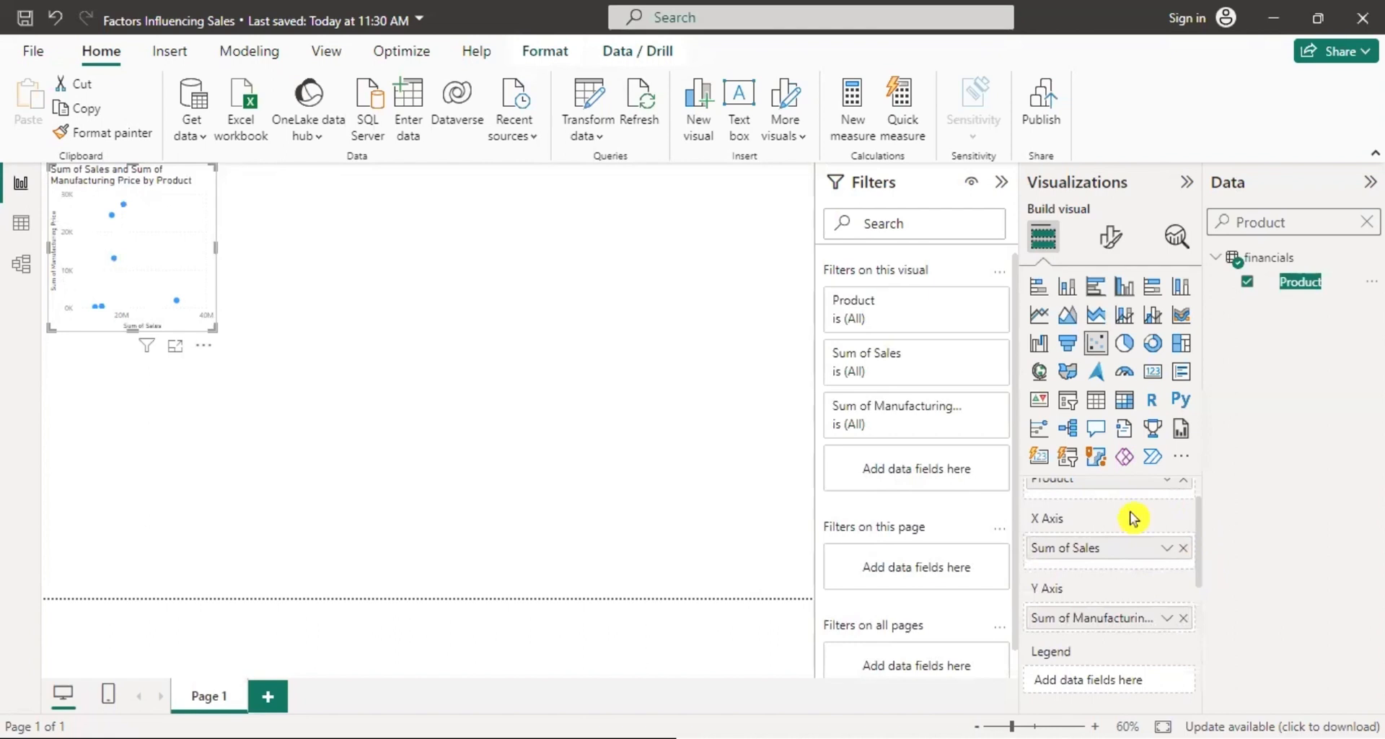
left_click_drag(1104, 489, 1097, 686)
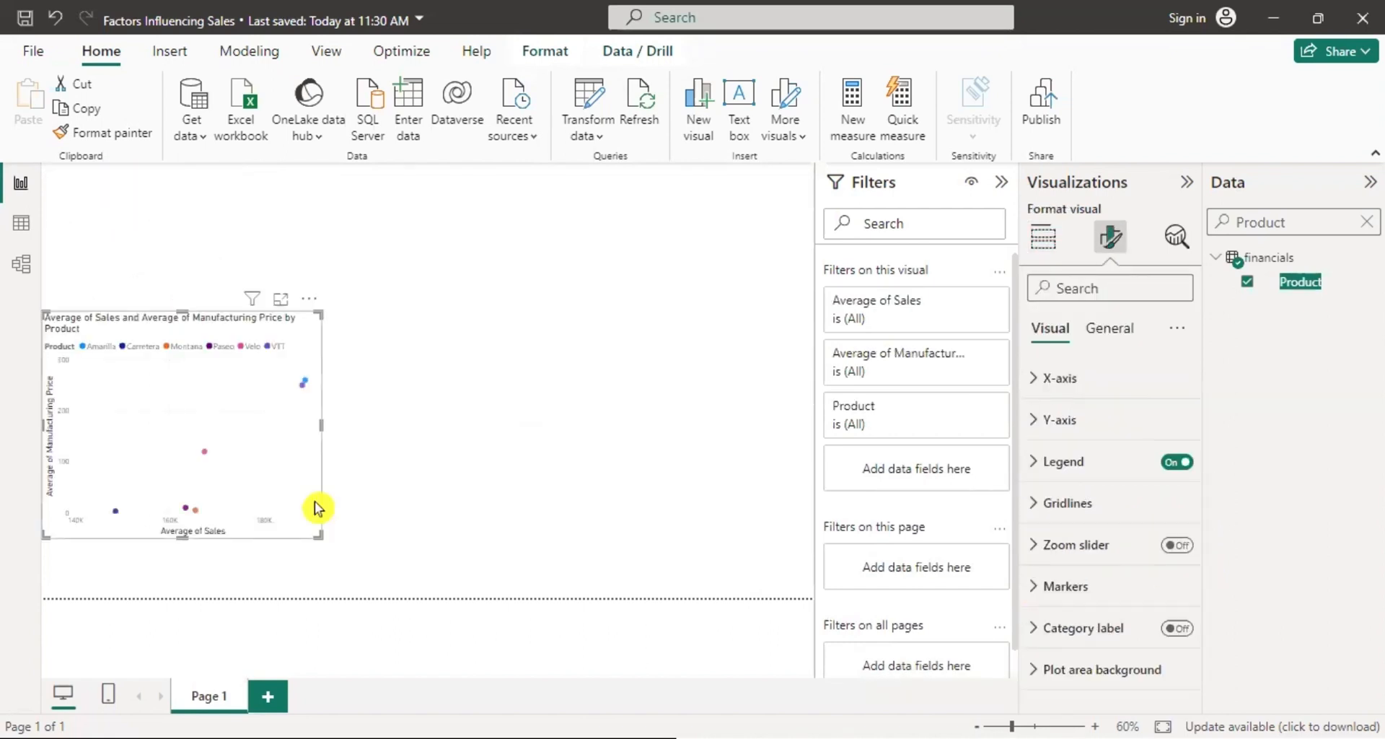
left_click_drag(315, 509, 309, 569)
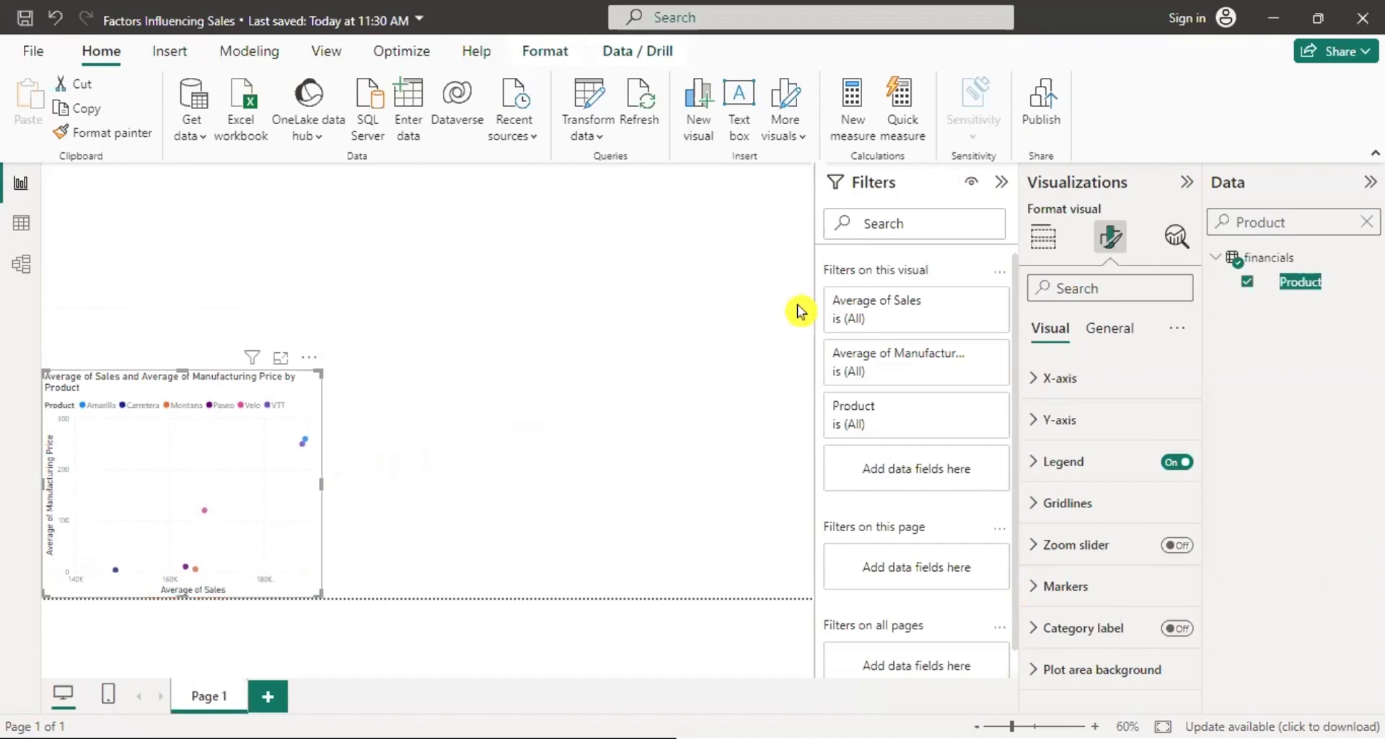
Set the scatter chart's Sales and Manufacturing Price axes to aggregate by Sum.
left_click(1046, 241)
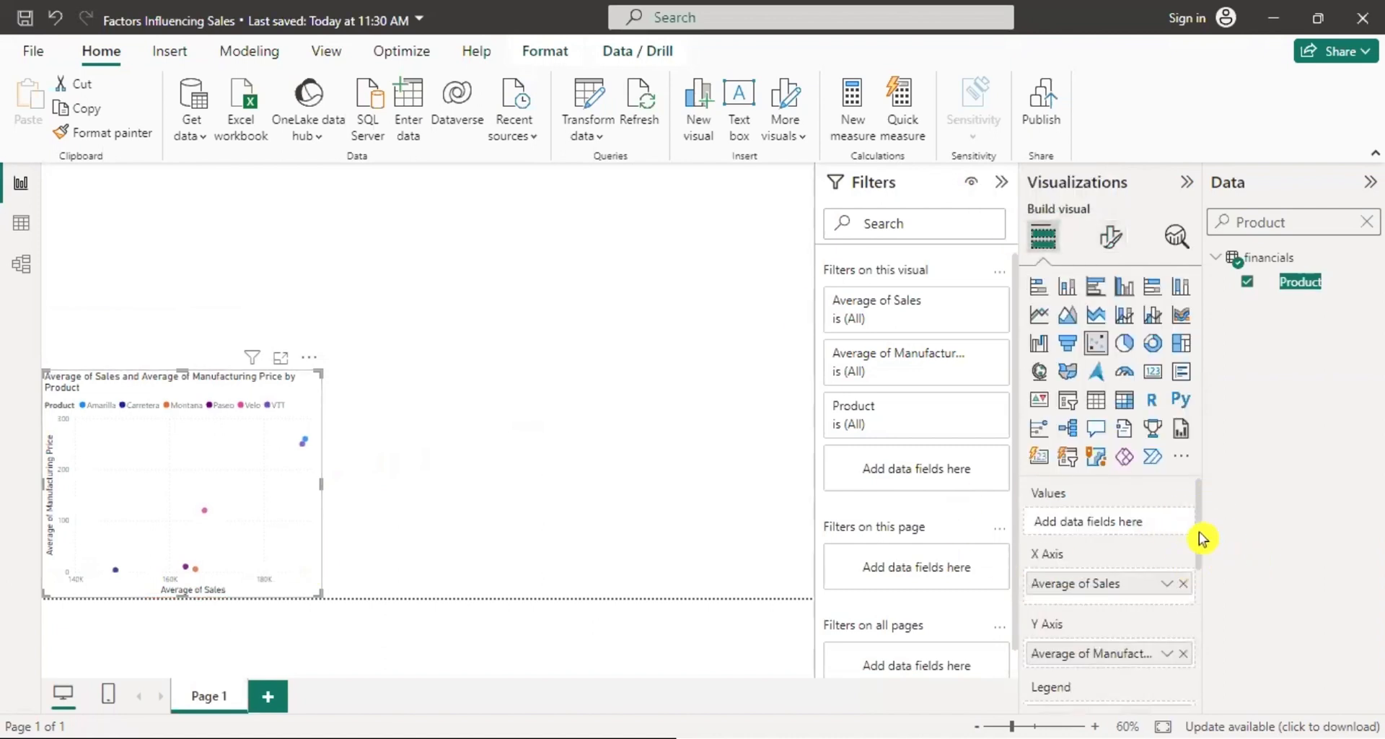
mouse_move(1201, 554)
left_mouse_down()
mouse_move(1199, 591)
mouse_move(1202, 563)
left_mouse_up()
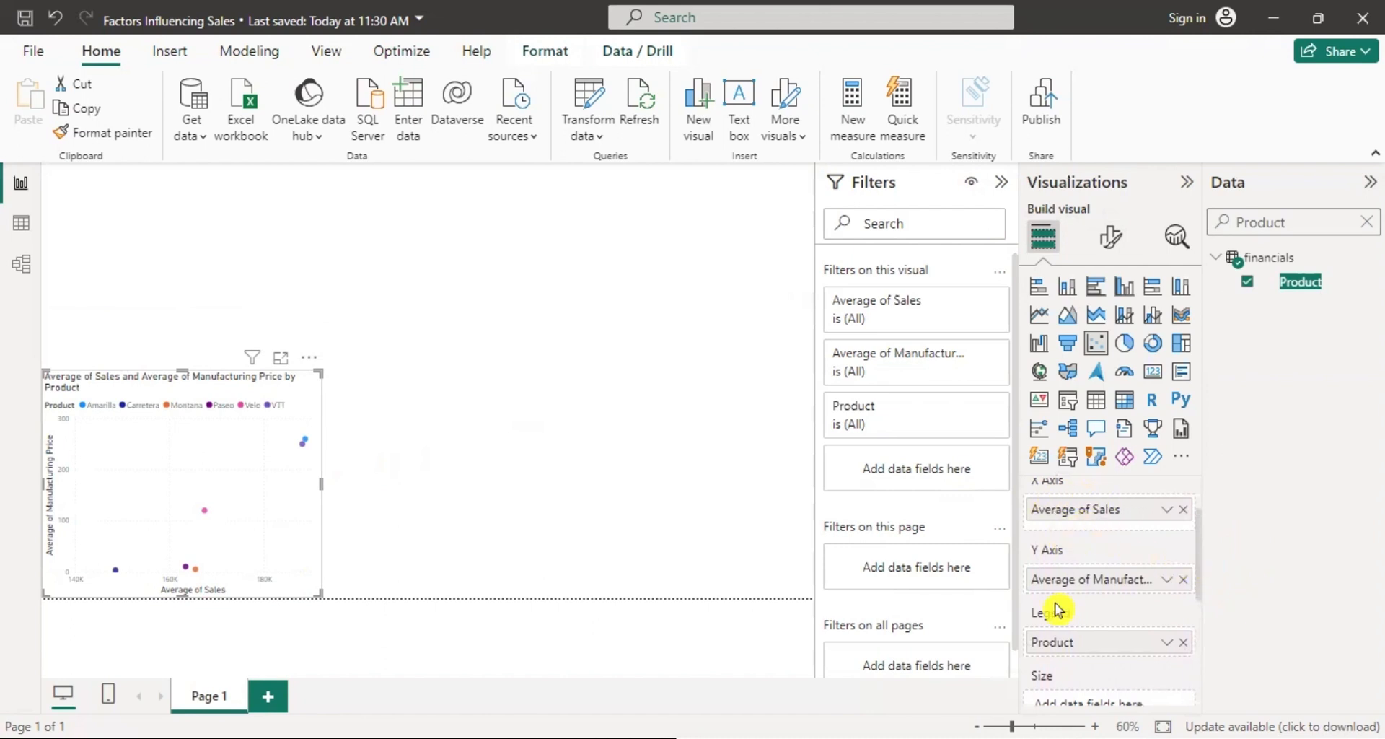
left_click(1167, 510)
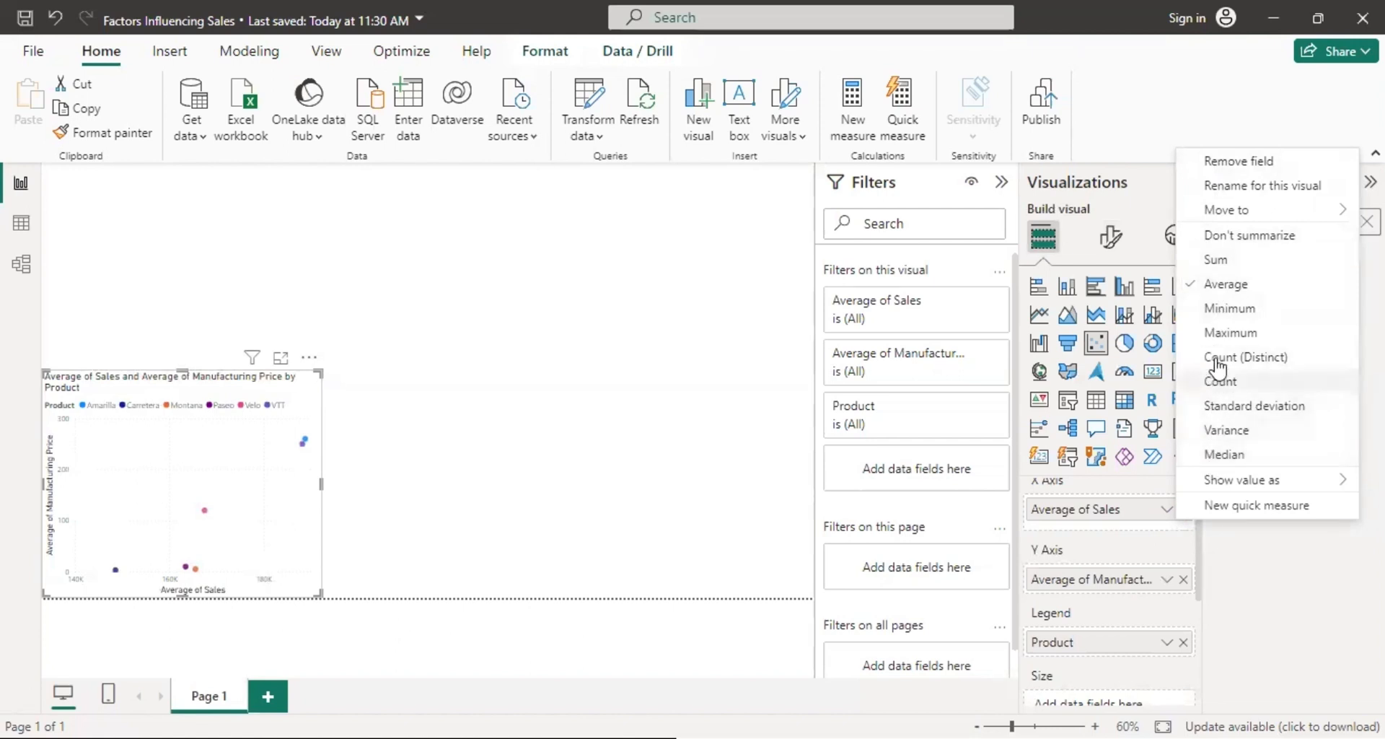
left_click(1216, 261)
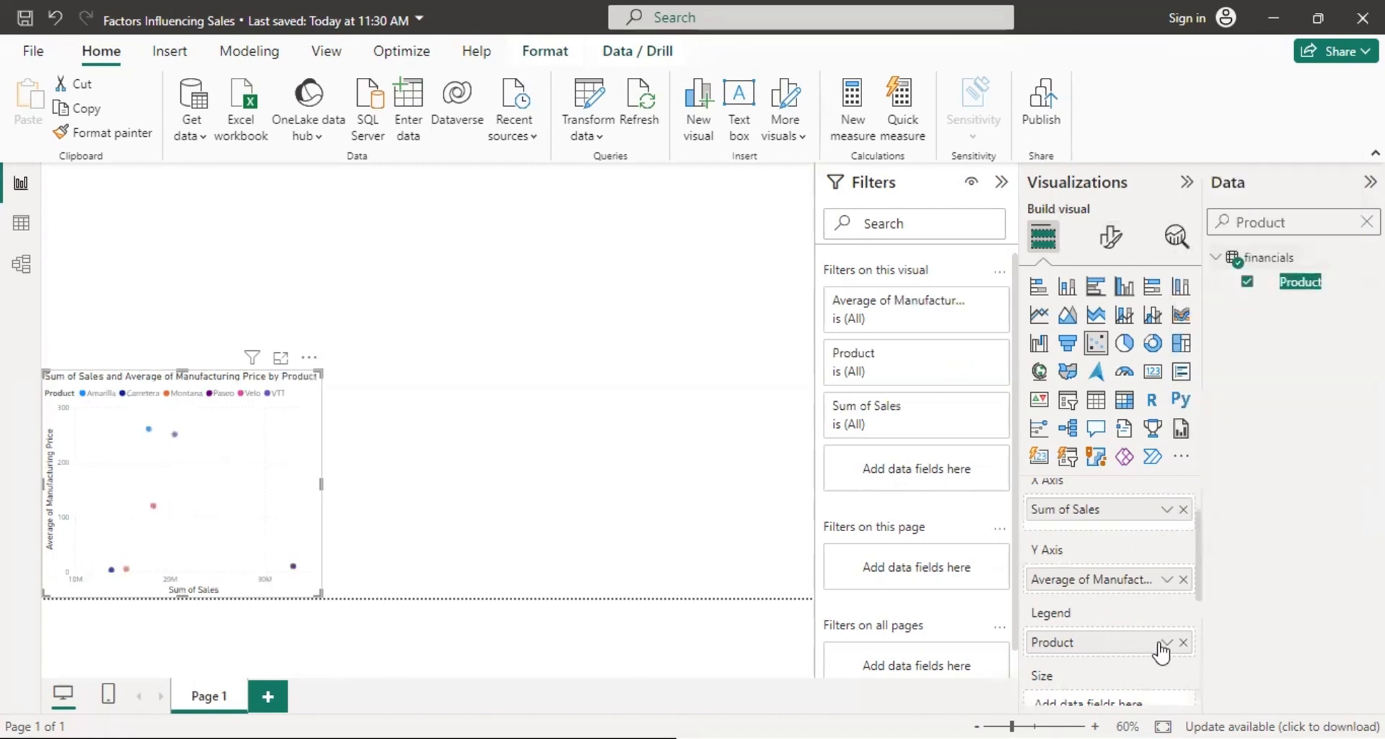
left_click(1166, 579)
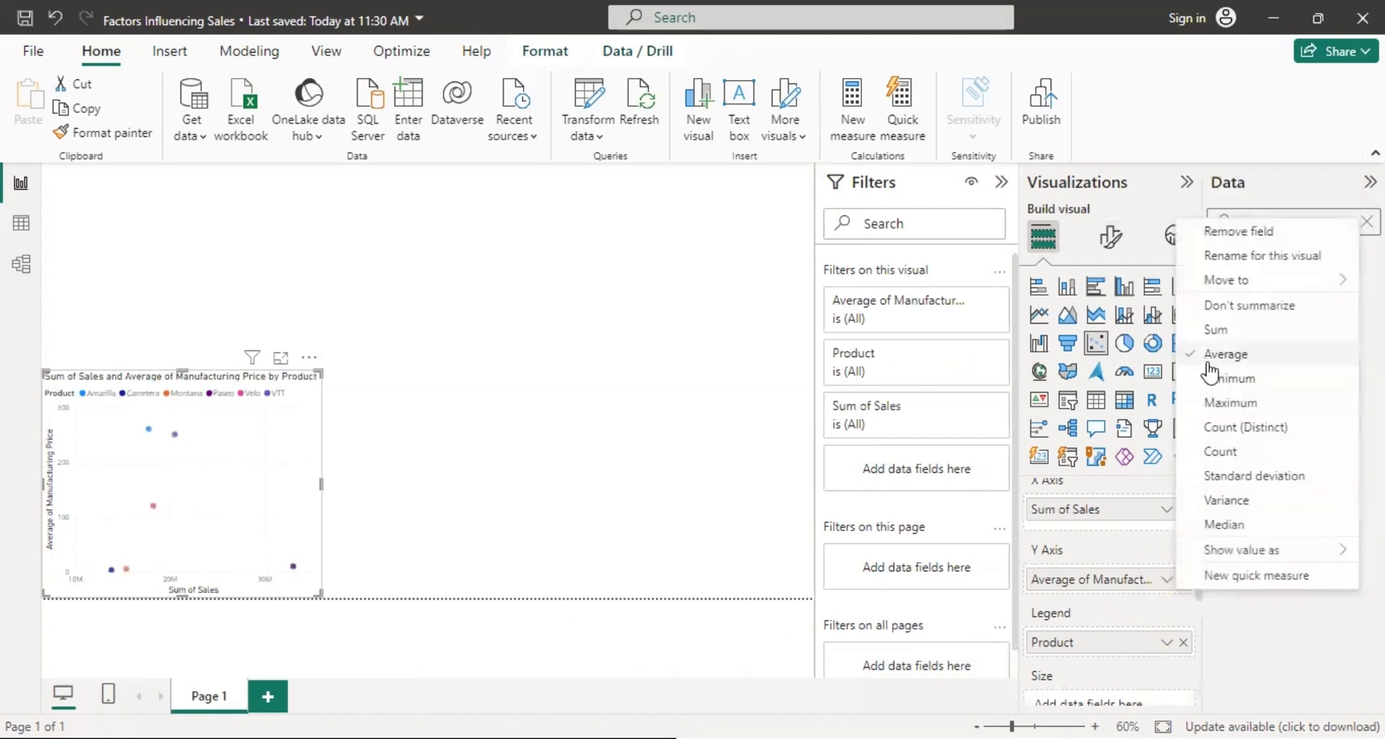
left_click(1218, 332)
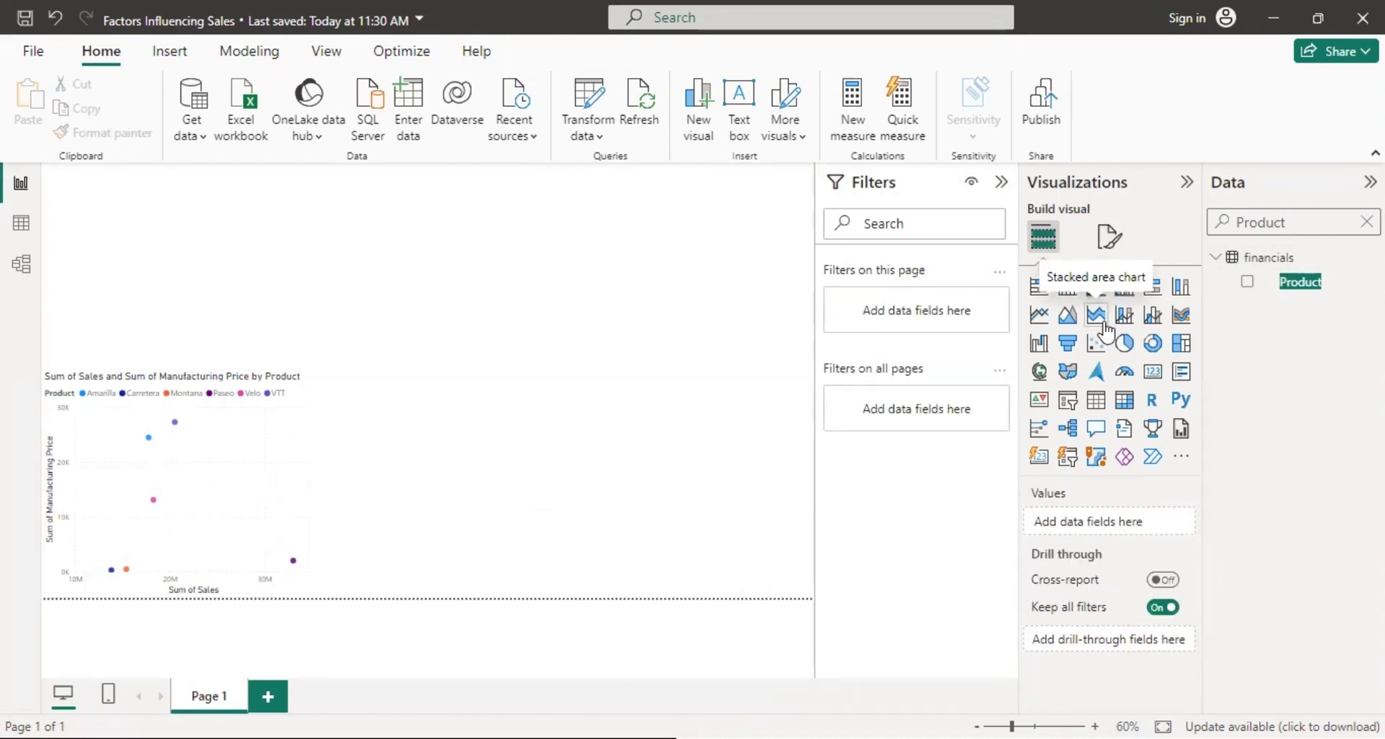
Insert an empty pie chart on the report page above the scatter chart.
left_click(1125, 344)
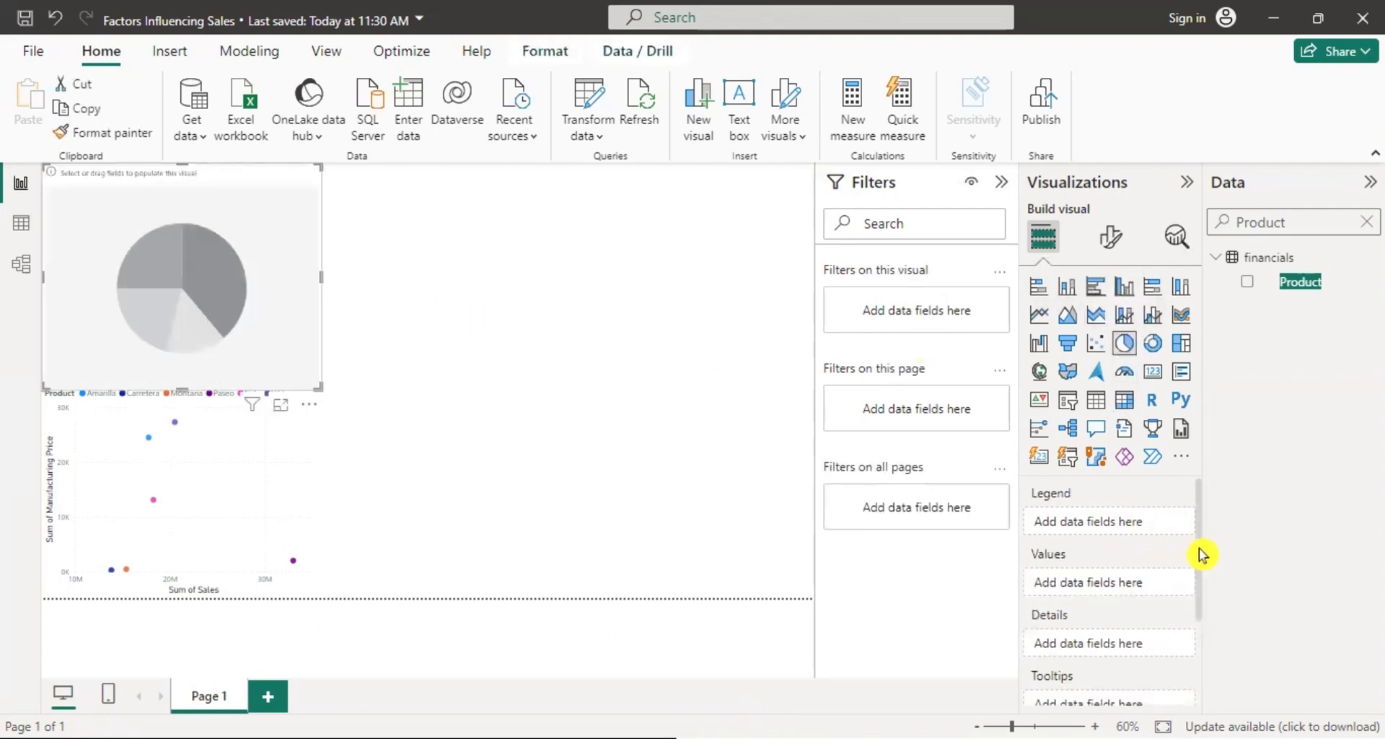
scroll(1201, 570, "down", 3)
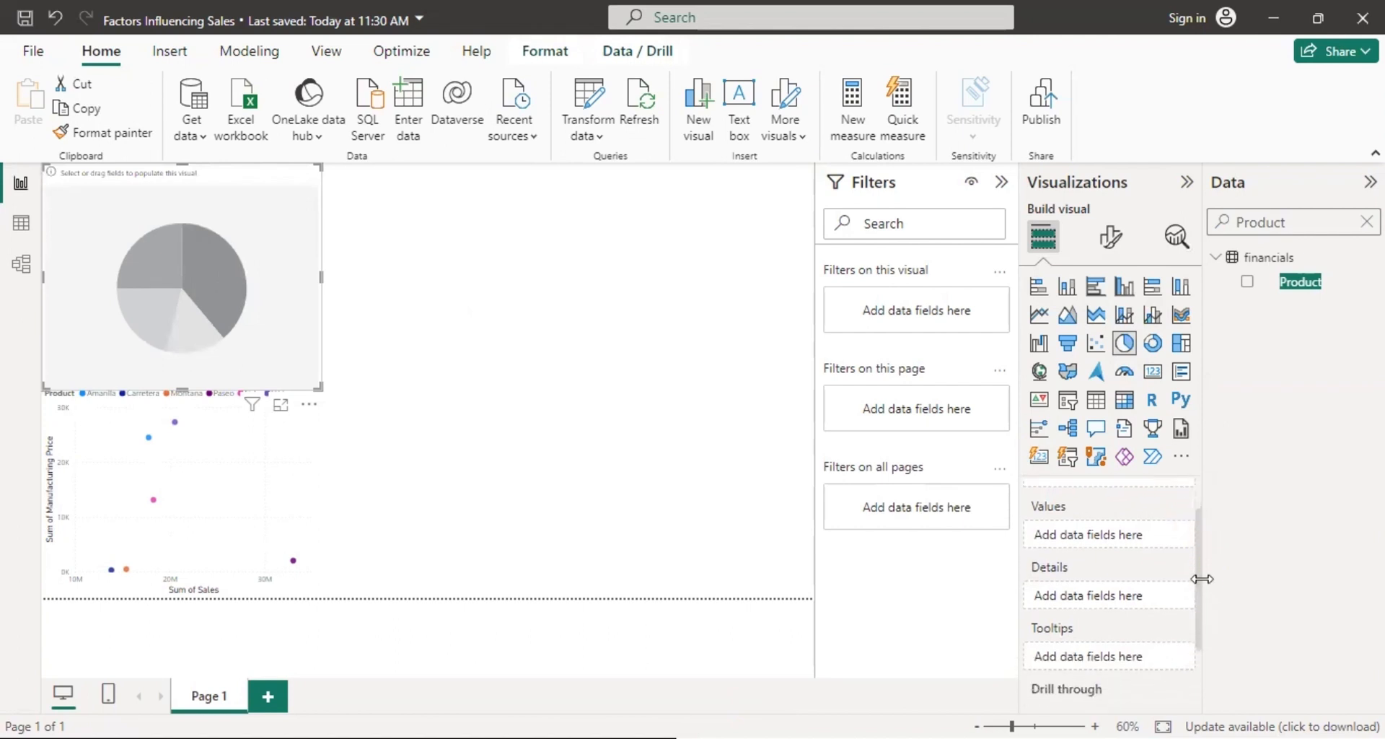
scroll(1202, 556, "up", 3)
Search the fields for "sales" and add Sales to the pie chart's Values.
left_click(1290, 229)
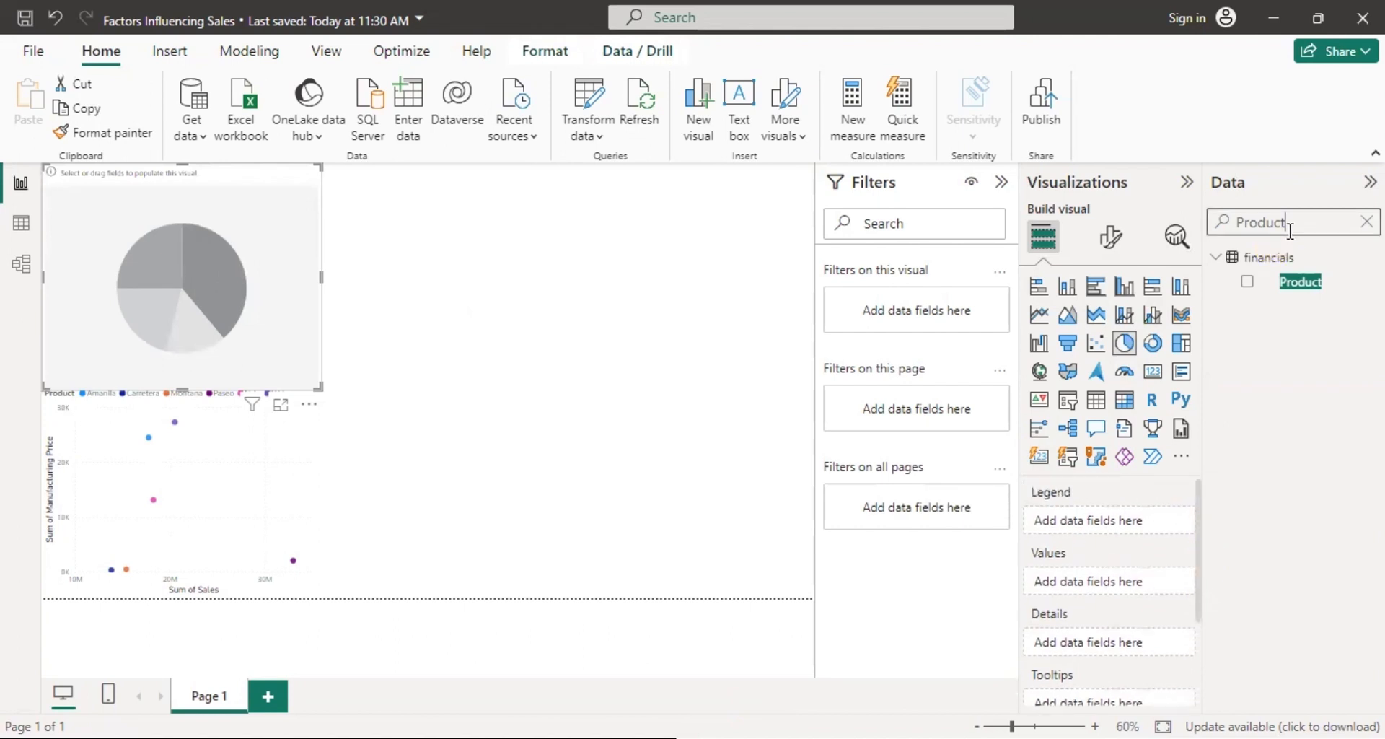
key("BackSpace")
key("BackSpace")
key("BackSpace")
key("BackSpace")
key("BackSpace")
key("BackSpace")
key("BackSpace")
type("sales")
left_click(1246, 281)
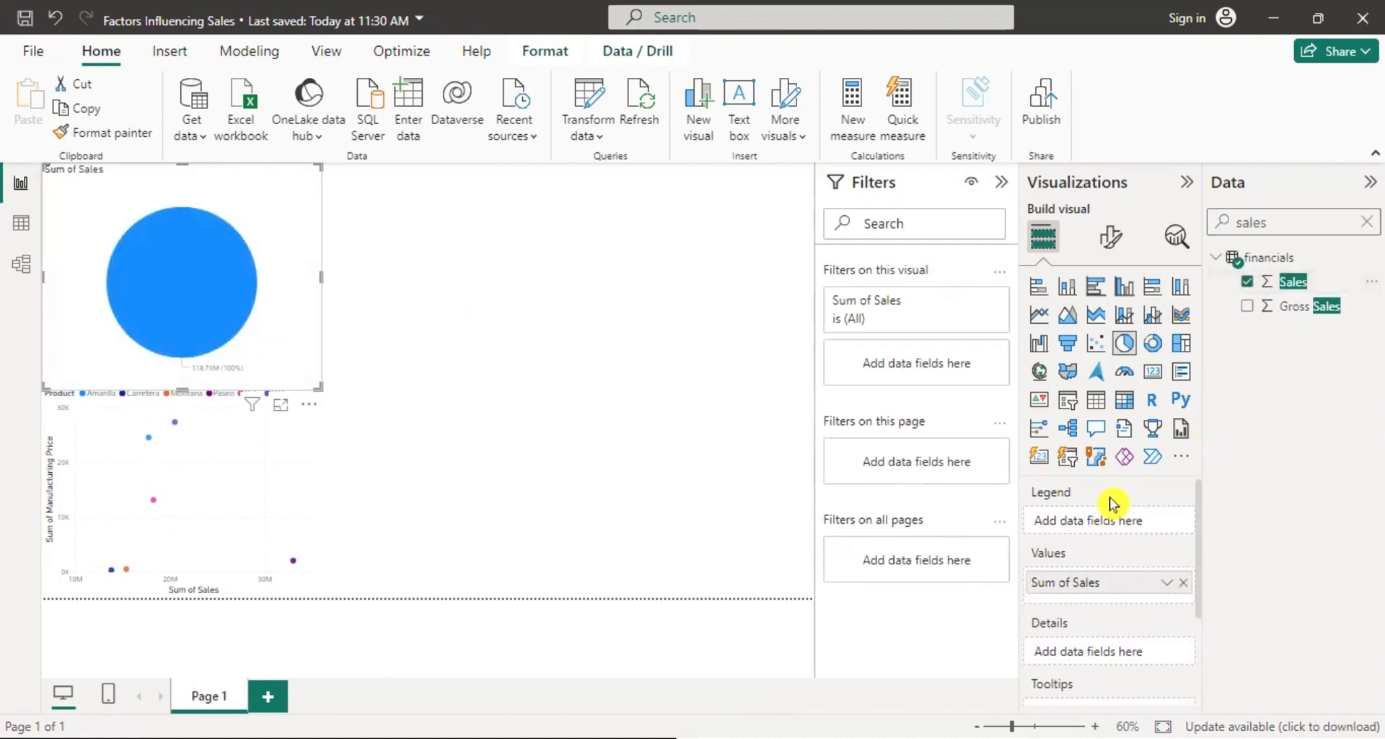
Search the fields for "Country", add Country to the pie chart's Legend and place the chart beside the scatter chart.
left_click(1284, 218)
key("BackSpace")
key("BackSpace")
key("BackSpace")
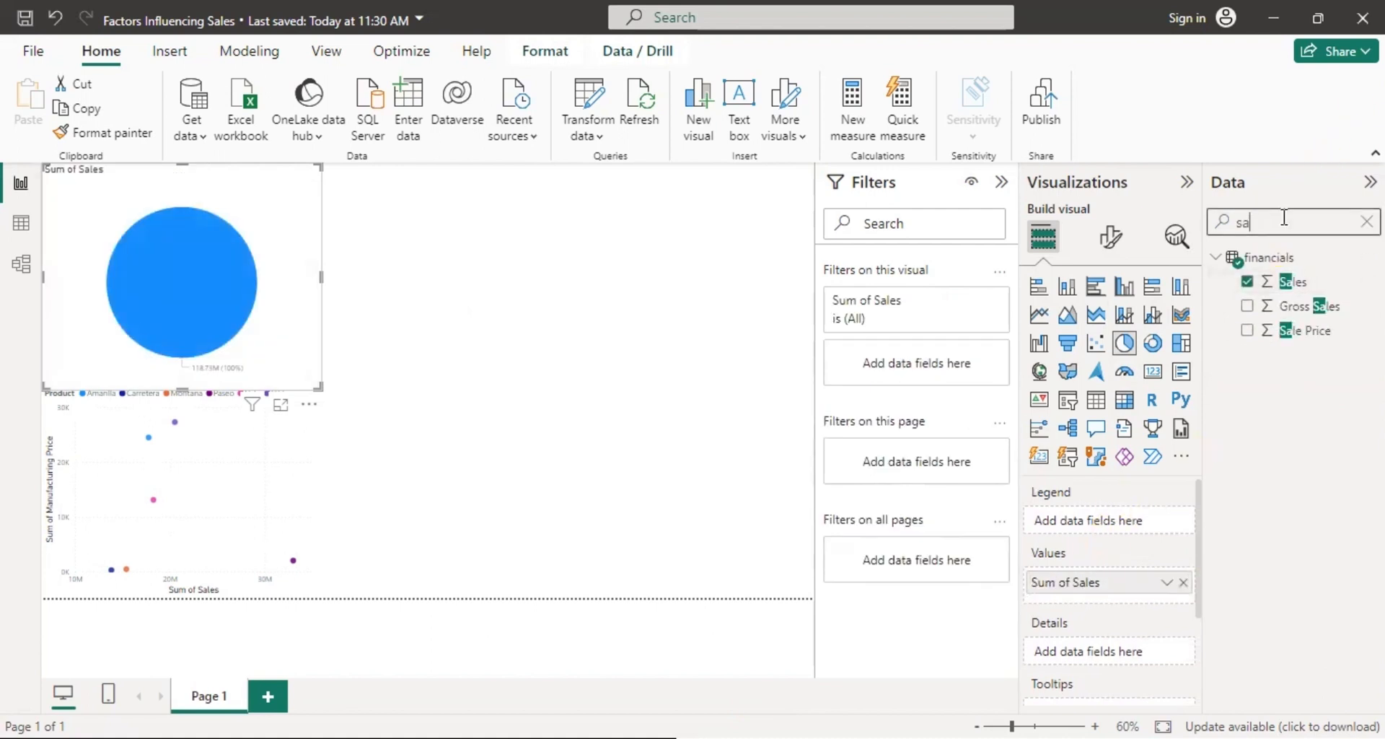
key("BackSpace")
key("BackSpace")
type("Co")
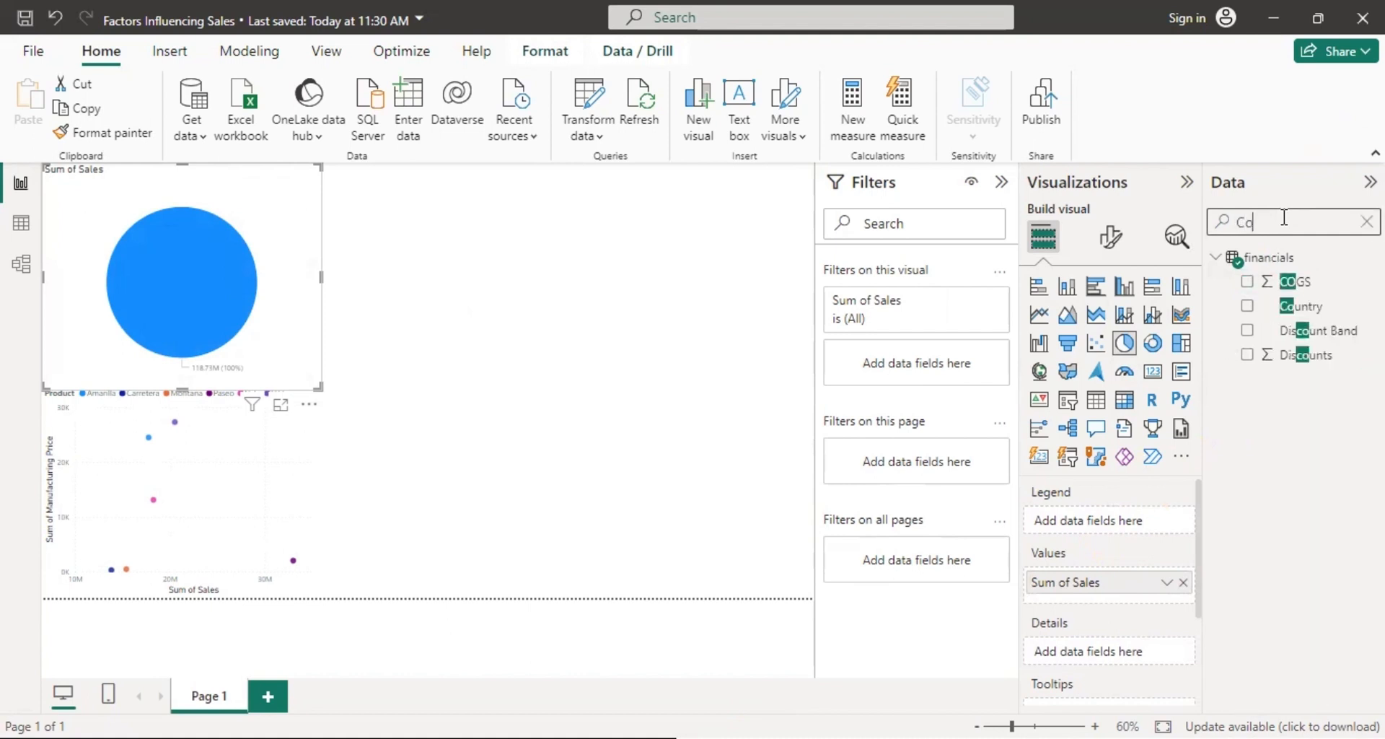
type("untry")
left_click(1247, 282)
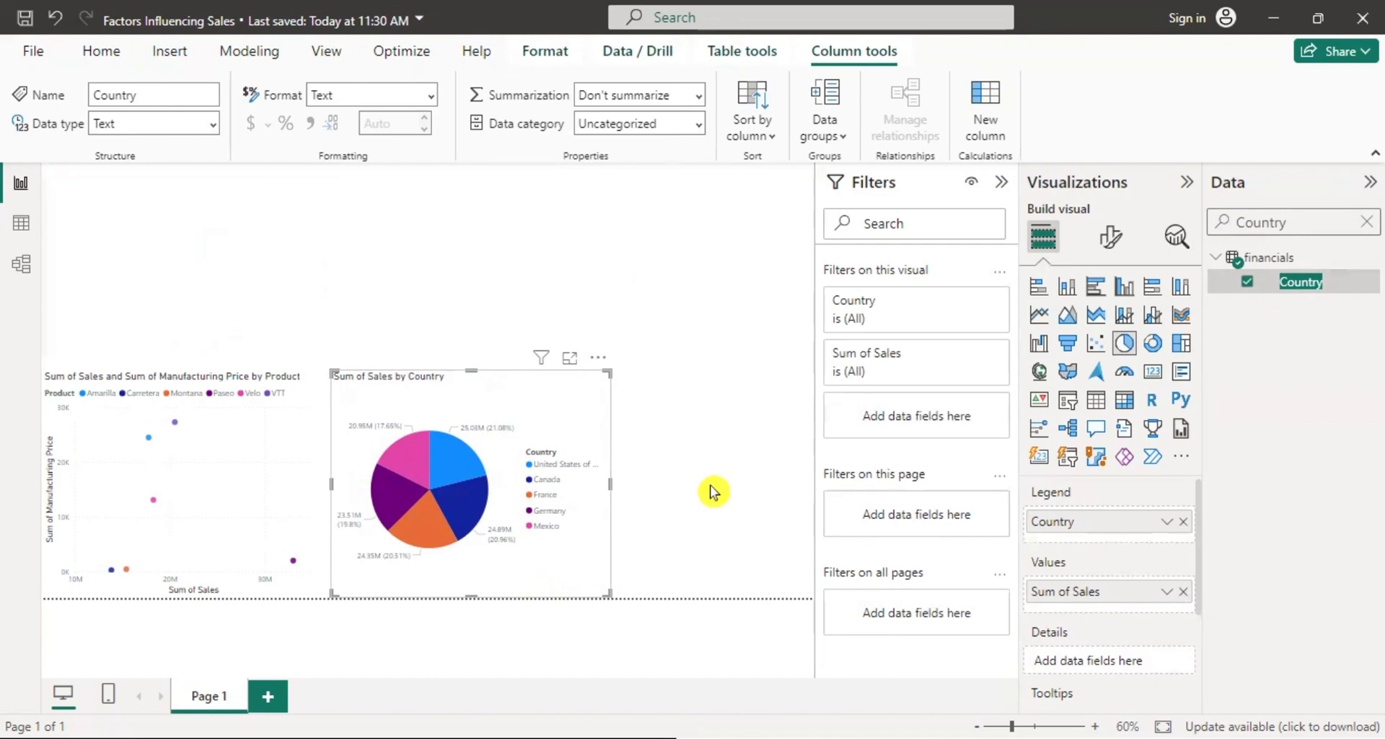
left_click(725, 496)
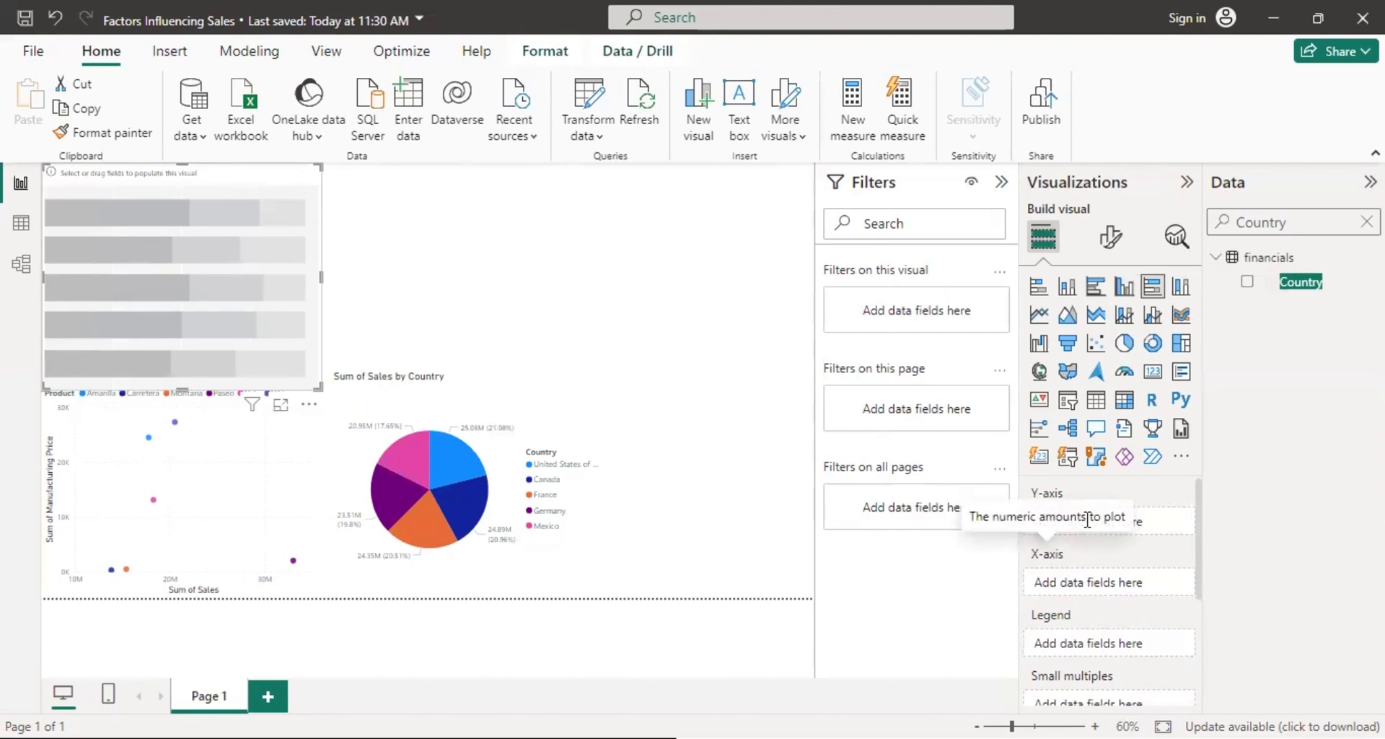
Insert a 100% stacked bar chart with Sales on the X-axis and Discount Band on the Y-axis.
left_click(1283, 226)
key("BackSpace")
key("BackSpace")
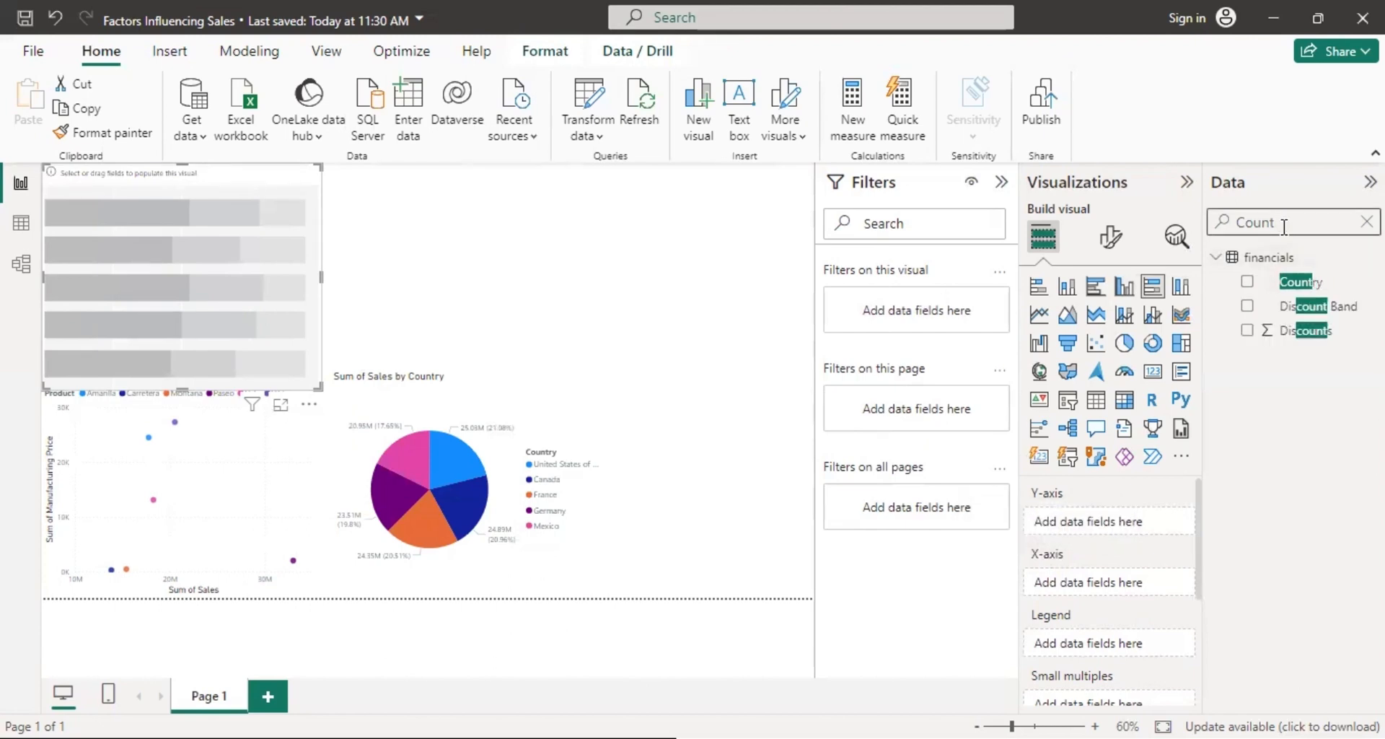
key("BackSpace")
key("BackSpace")
key("BackSpace")
key("BackSpace")
key("BackSpace")
type("Disco")
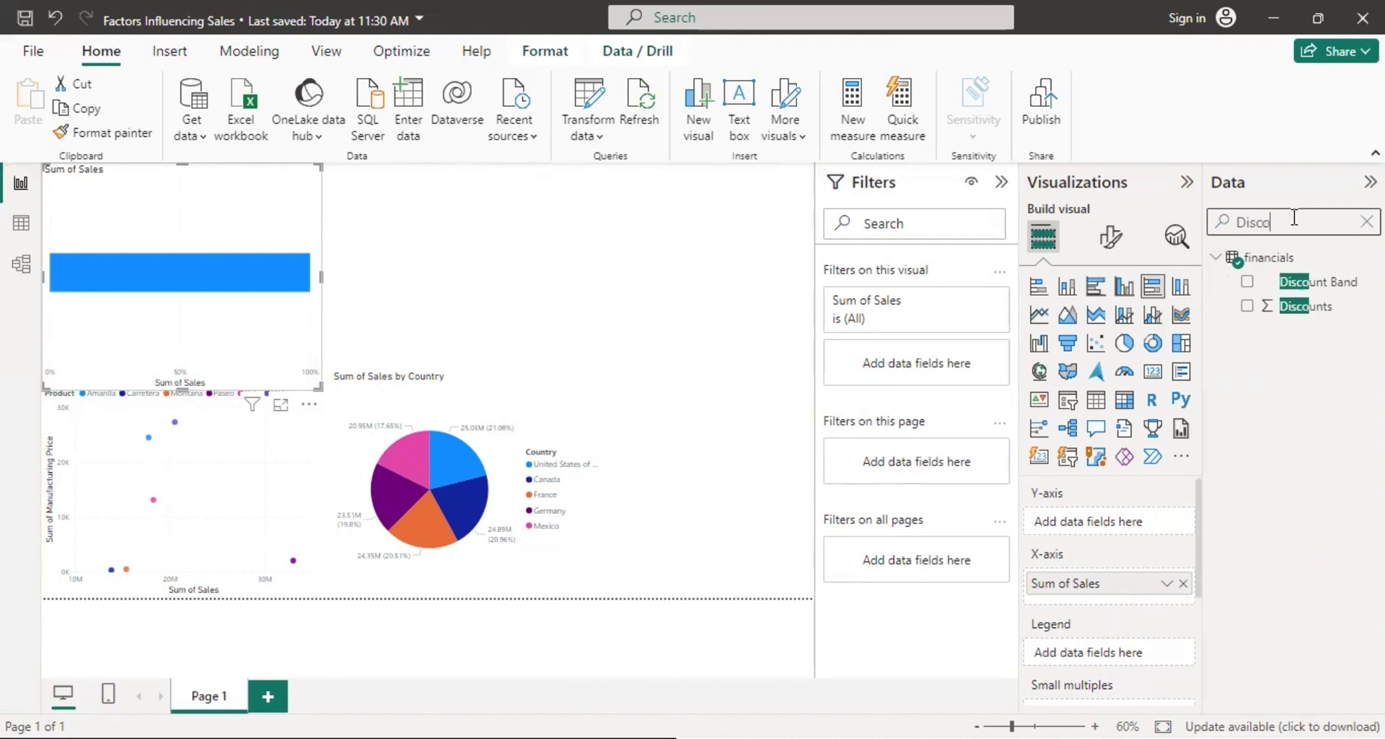
type("unt")
left_click(1248, 281)
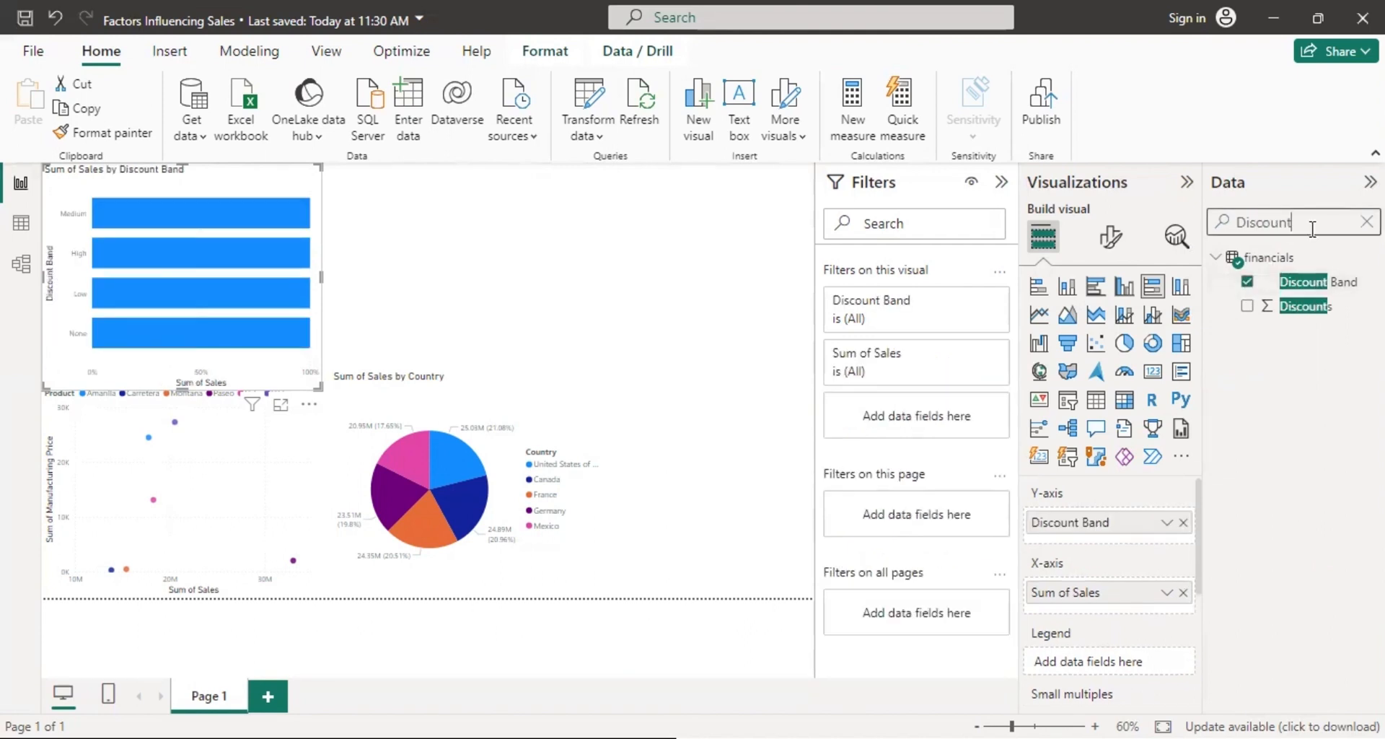
Add Country to the stacked bar chart's Legend and fit the chart beside the pie chart in the report page's lower-right corner.
key("BackSpace")
key("BackSpace")
key("BackSpace")
key("BackSpace")
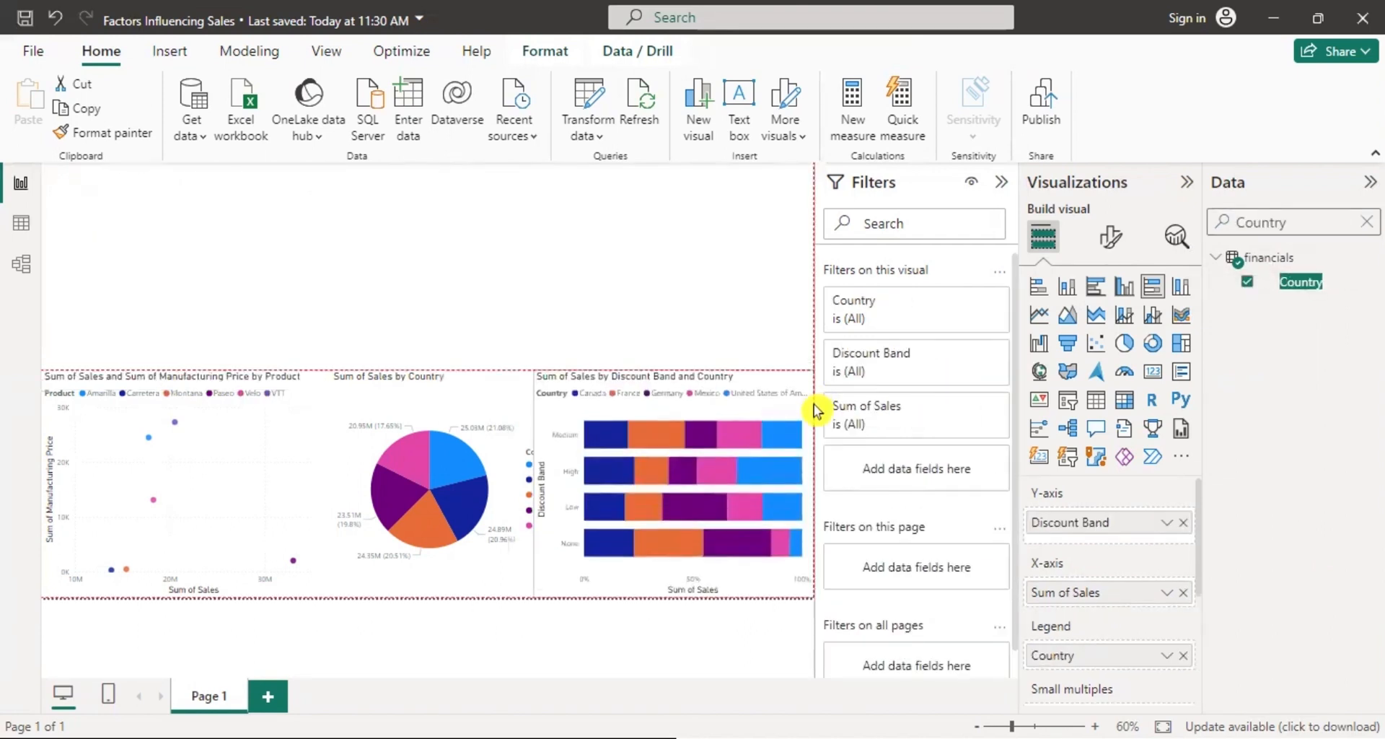
left_click(208, 269)
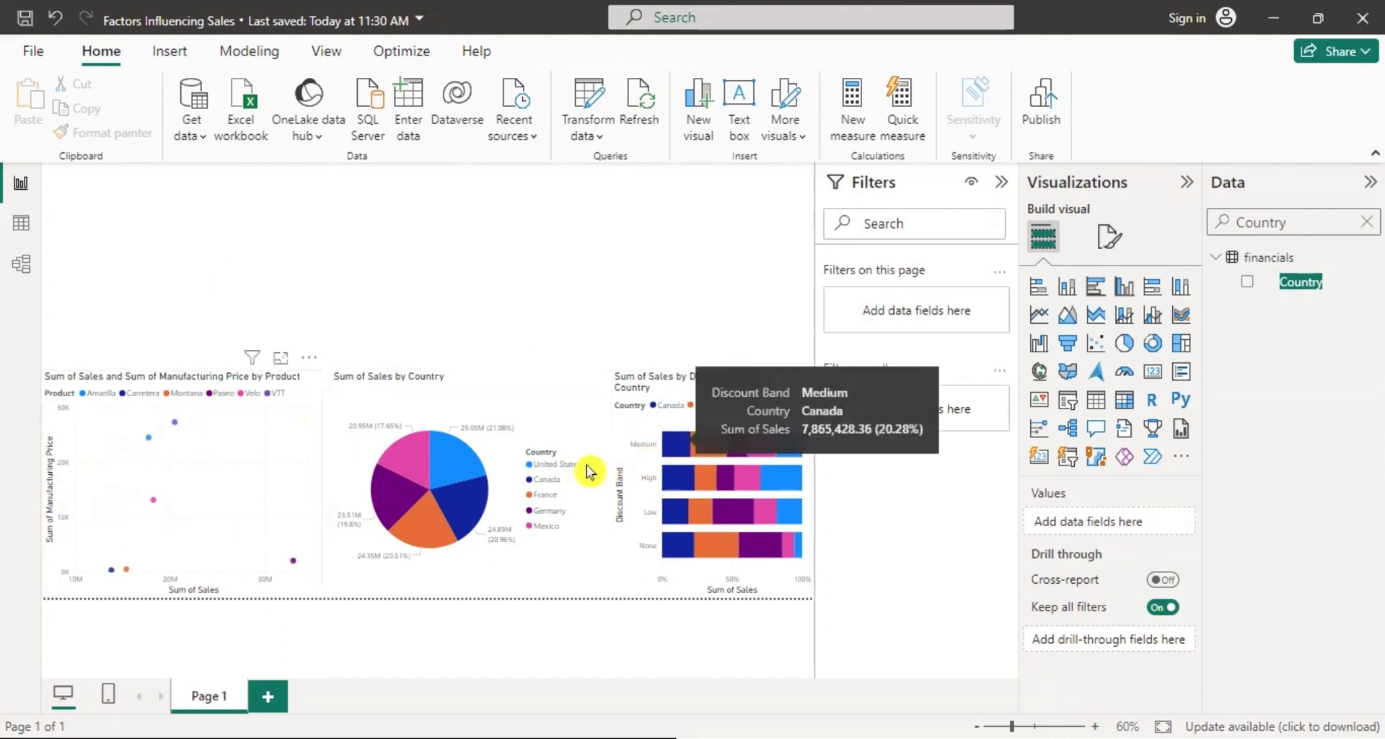
mouse_move(776, 515)
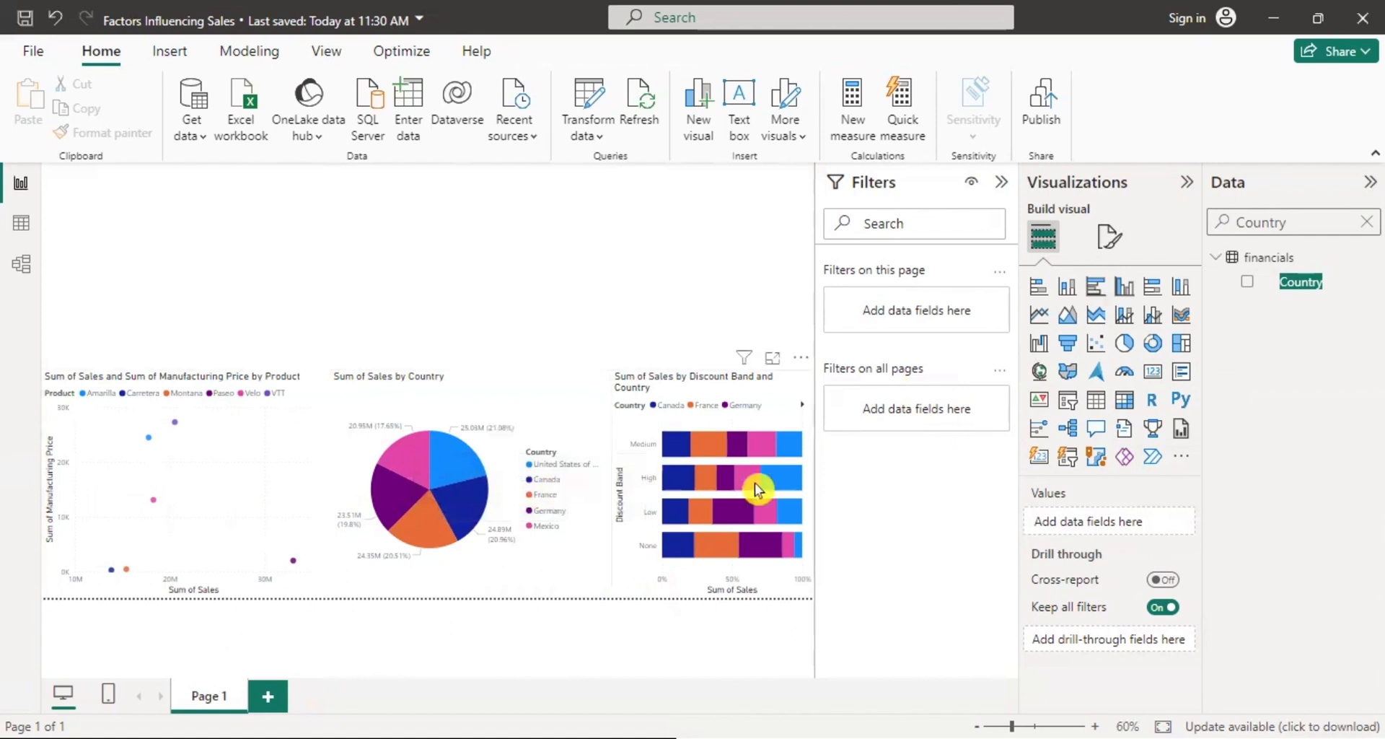
mouse_move(758, 490)
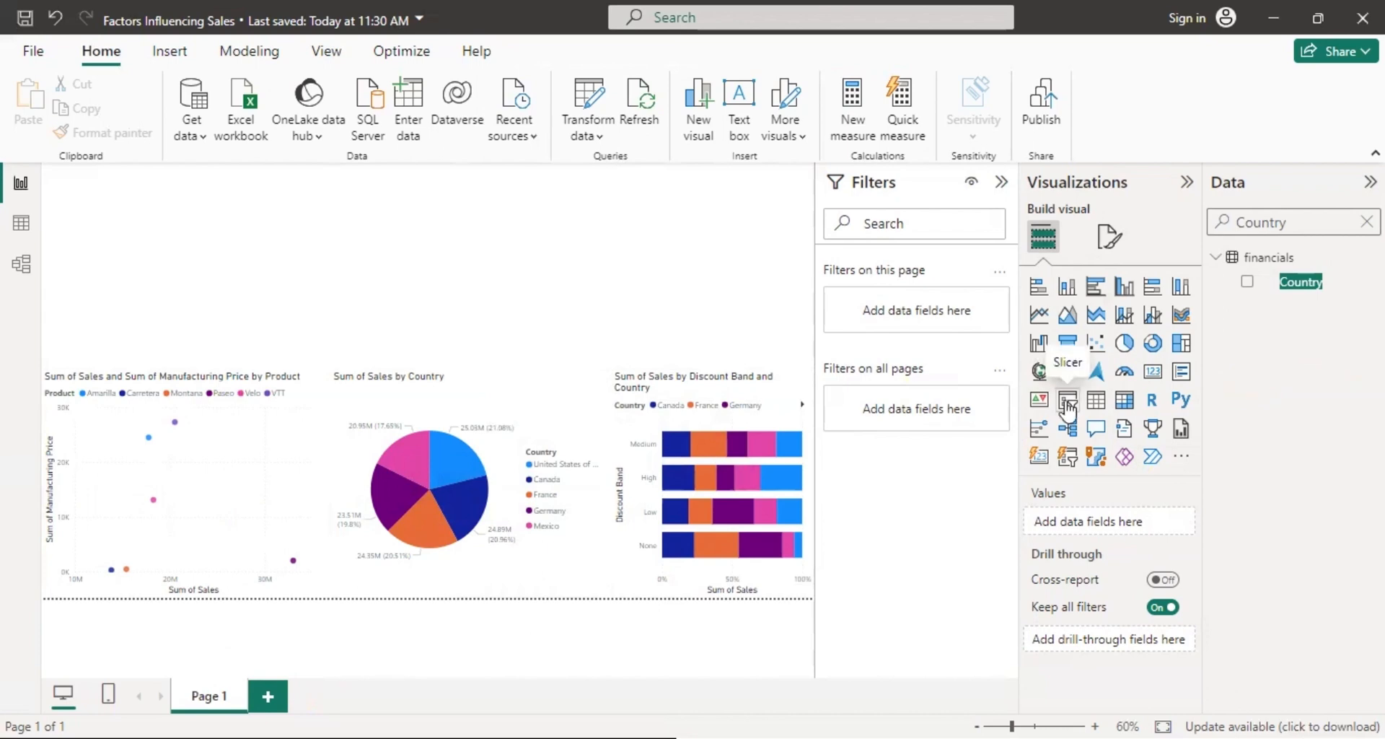
Insert a slicer with Month Name as its field and shrink it to fit above the scatter chart.
left_click(1068, 403)
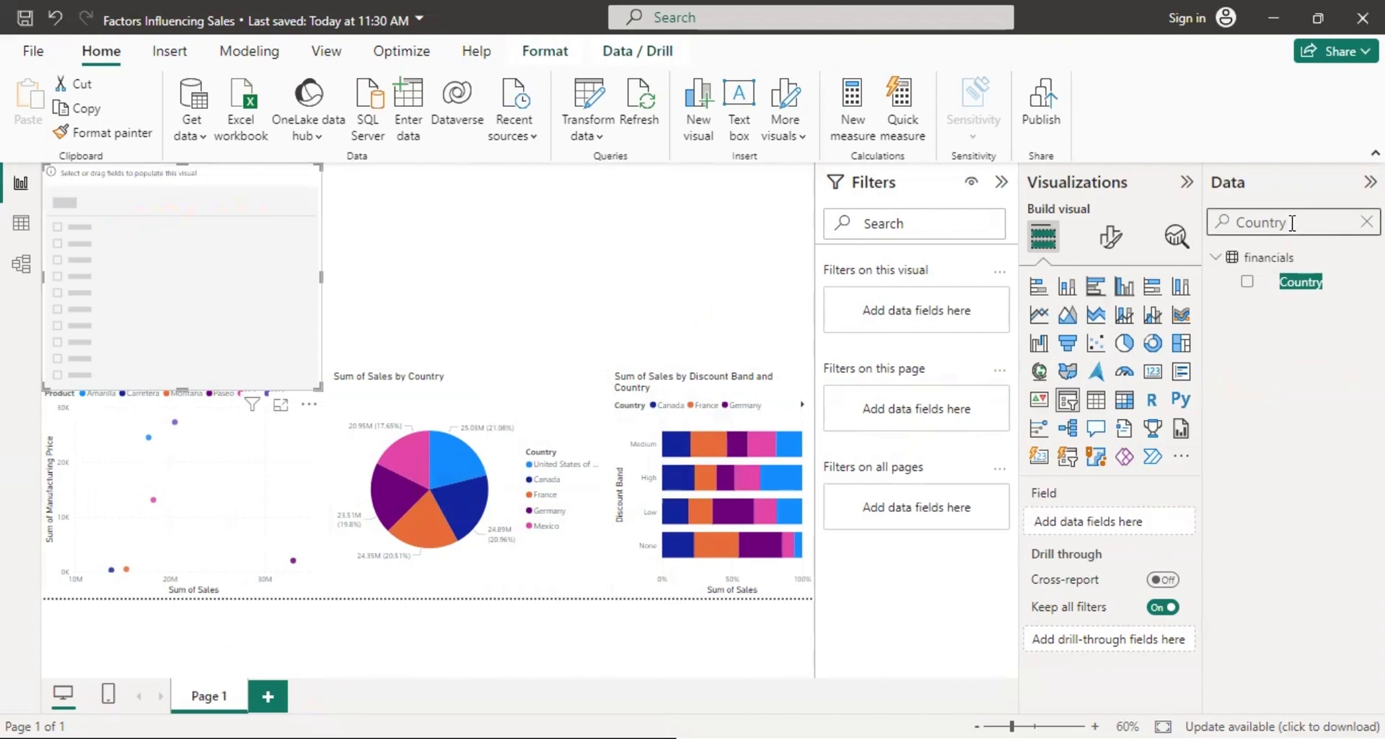
key("BackSpace")
key("BackSpace")
key("BackSpace")
key("BackSpace")
key("BackSpace")
key("BackSpace")
key("BackSpace")
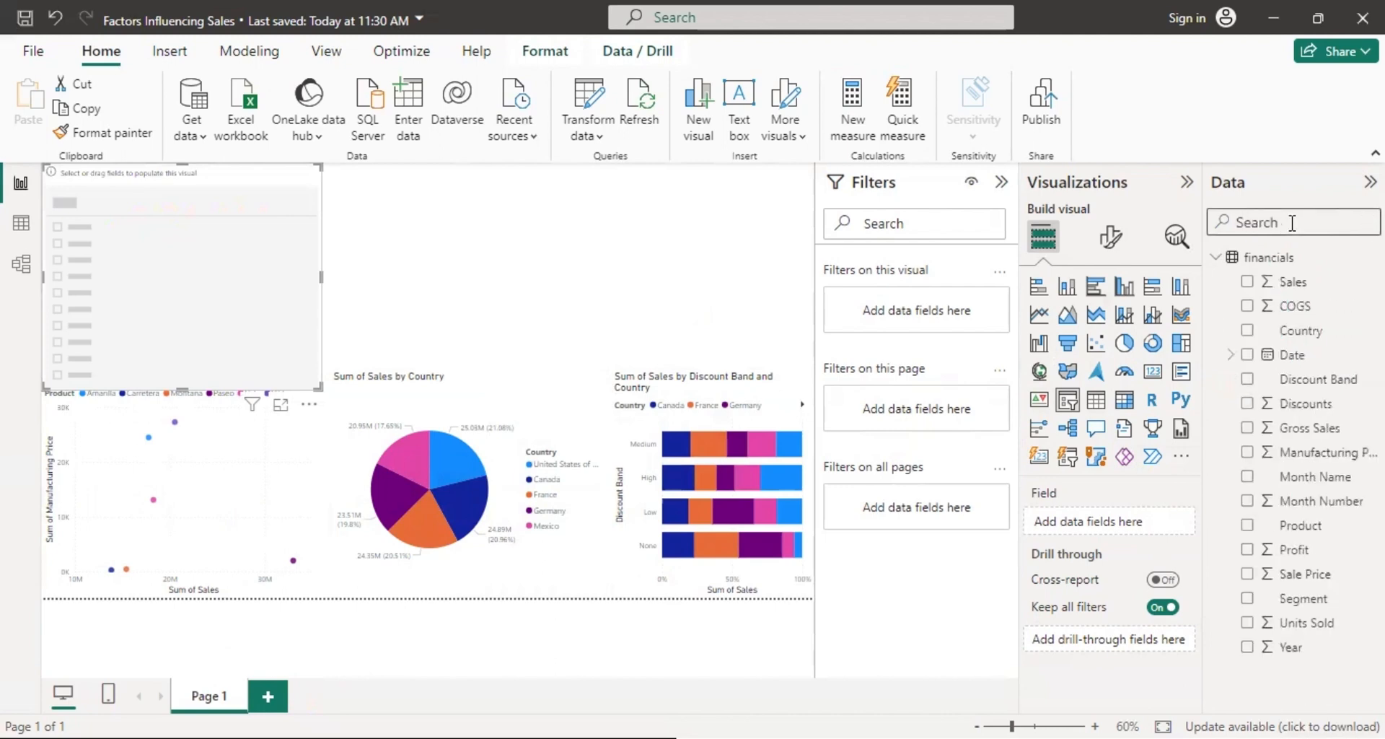
type("Mont")
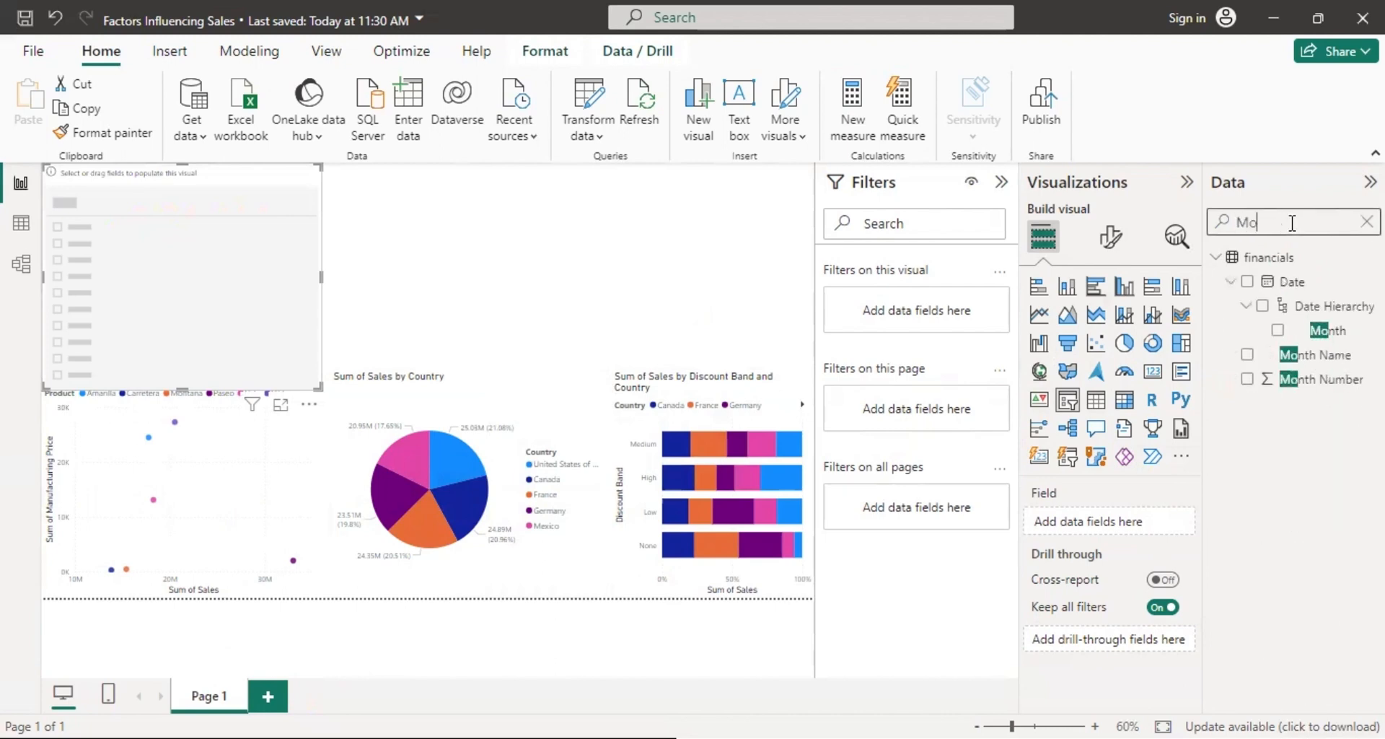
left_click(1247, 354)
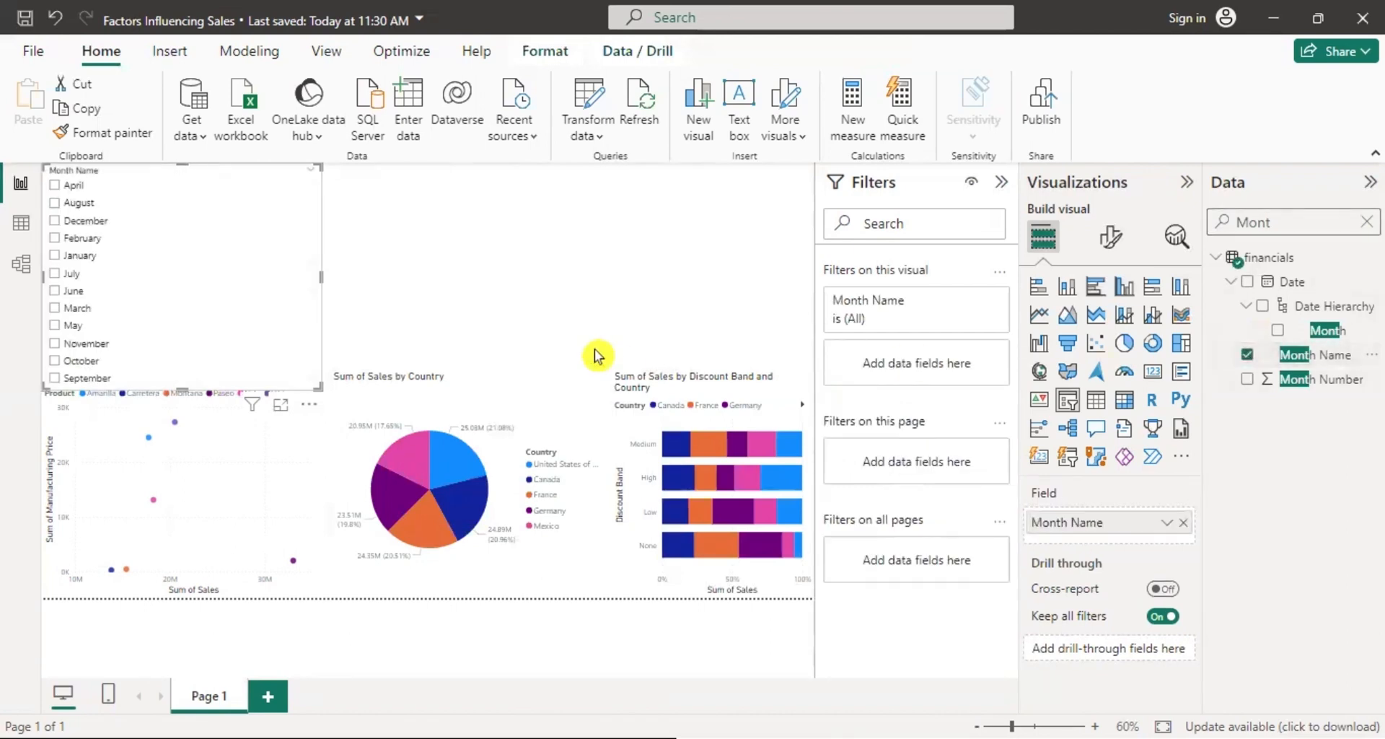
left_click_drag(320, 388, 249, 316)
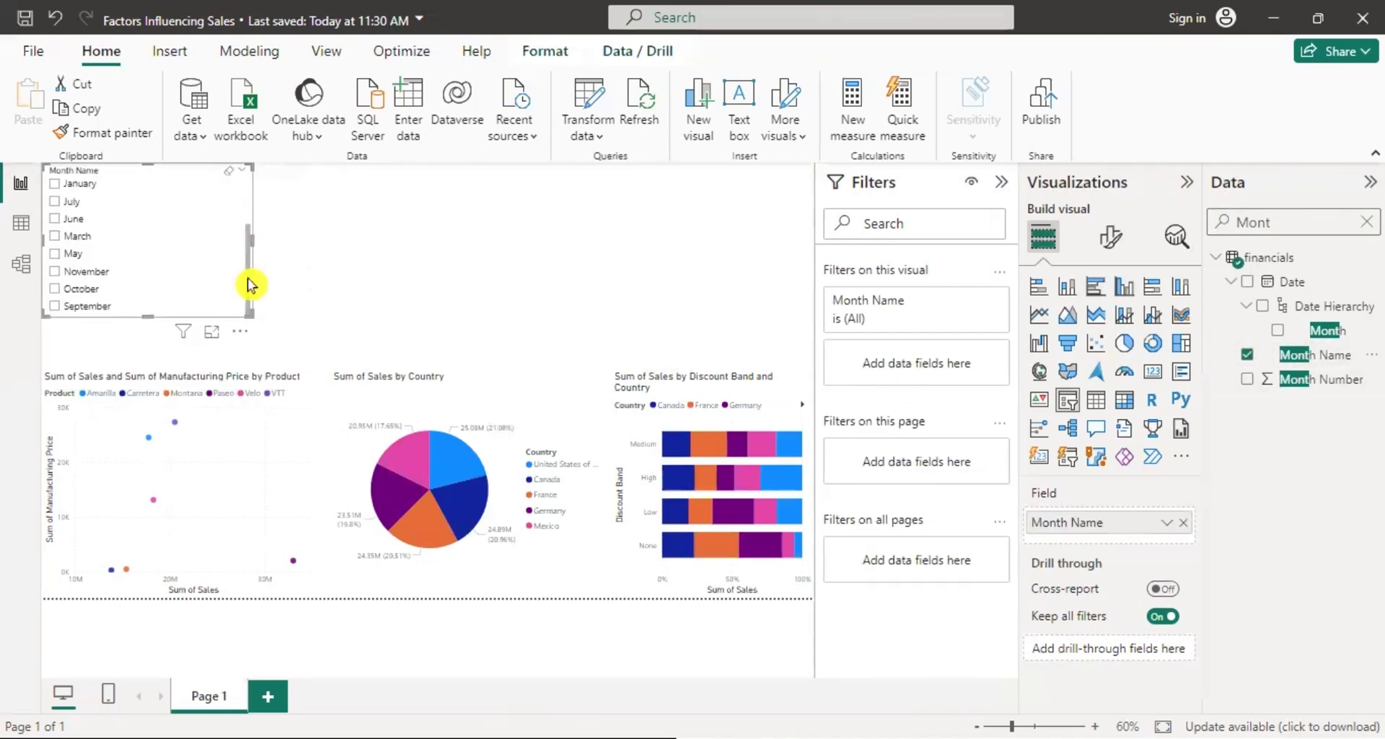
Filter the charts with the month slicer by March, June, July, January, May, November and October in turn to compare sales.
left_click(56, 236)
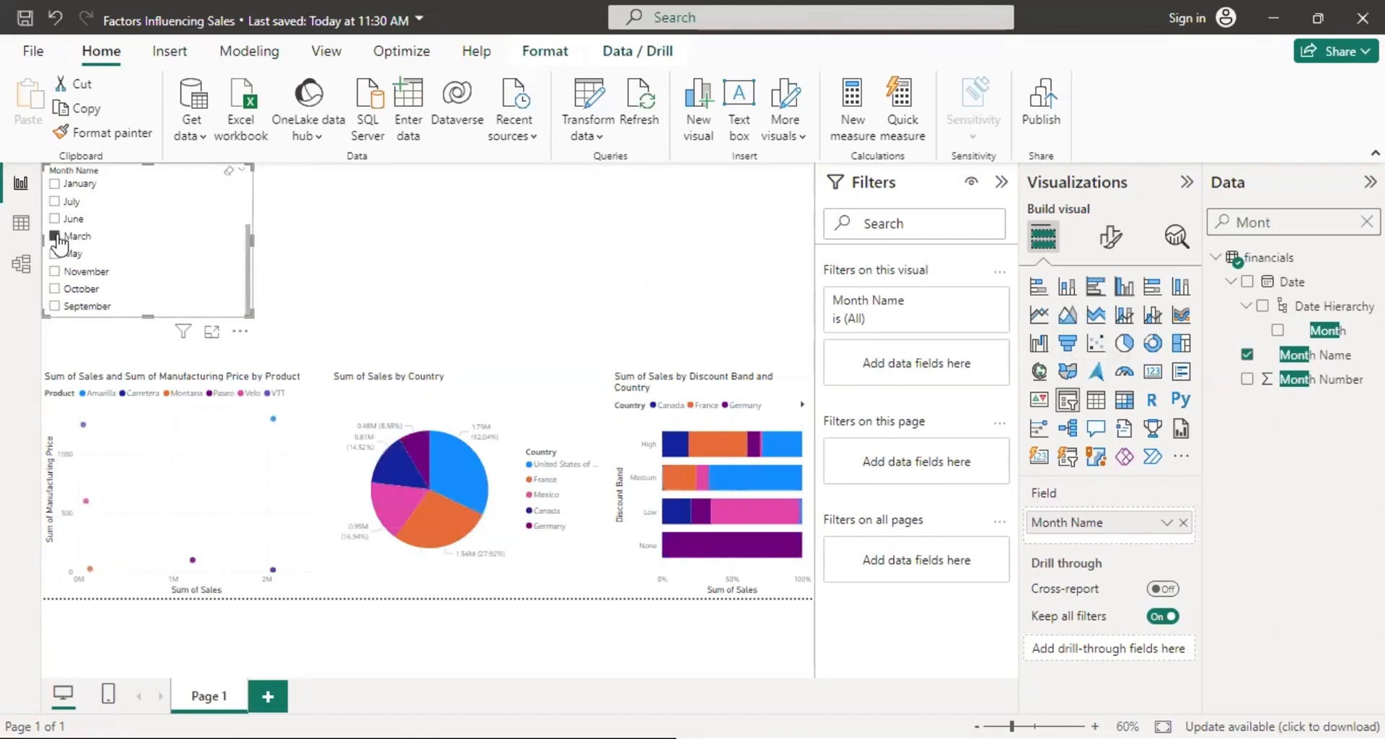
left_click(55, 219)
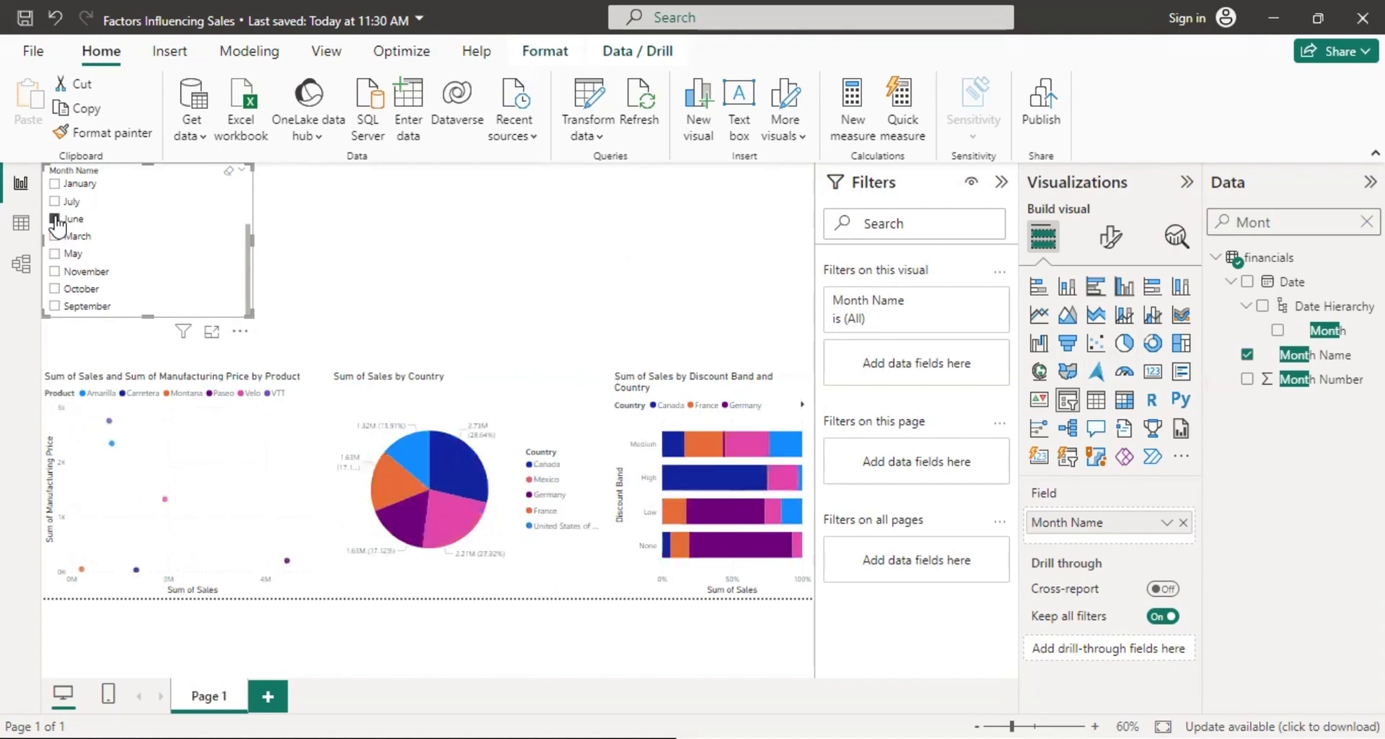
left_click(54, 202)
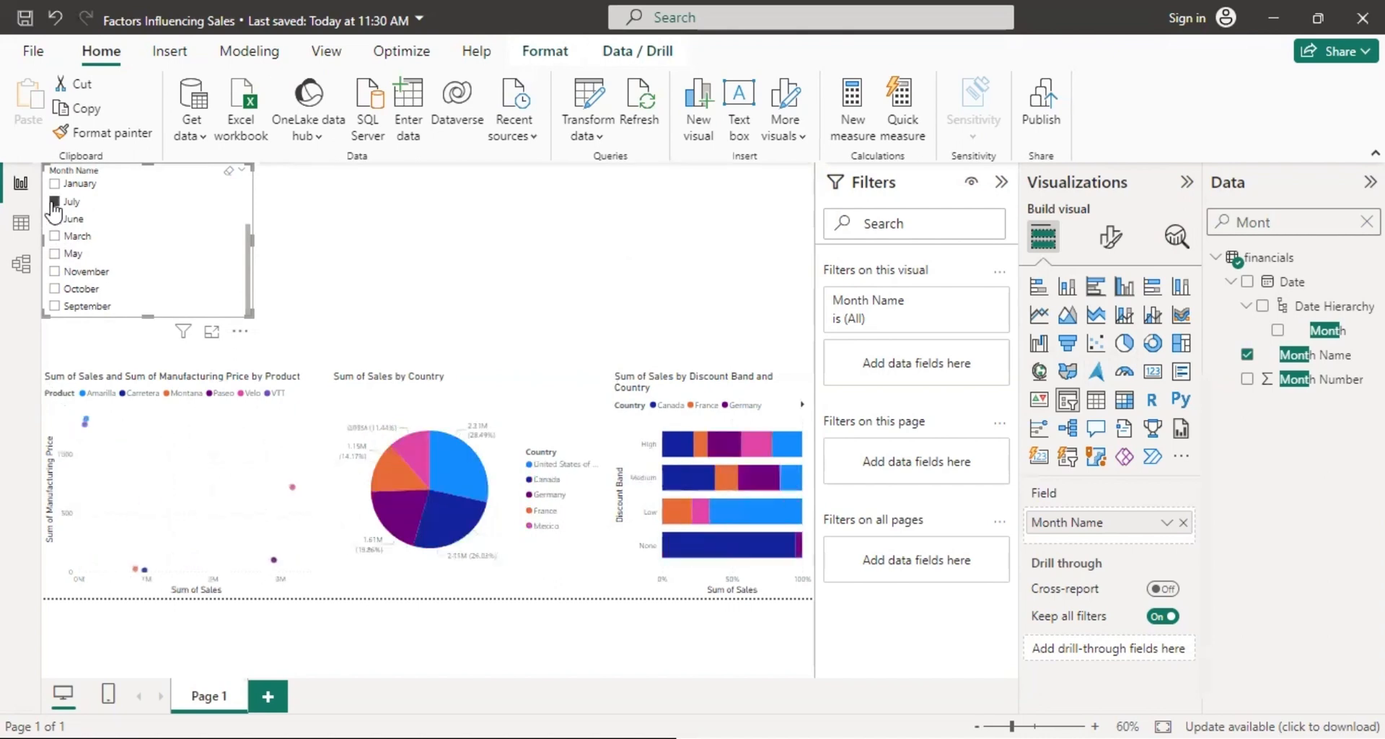
left_click(55, 184)
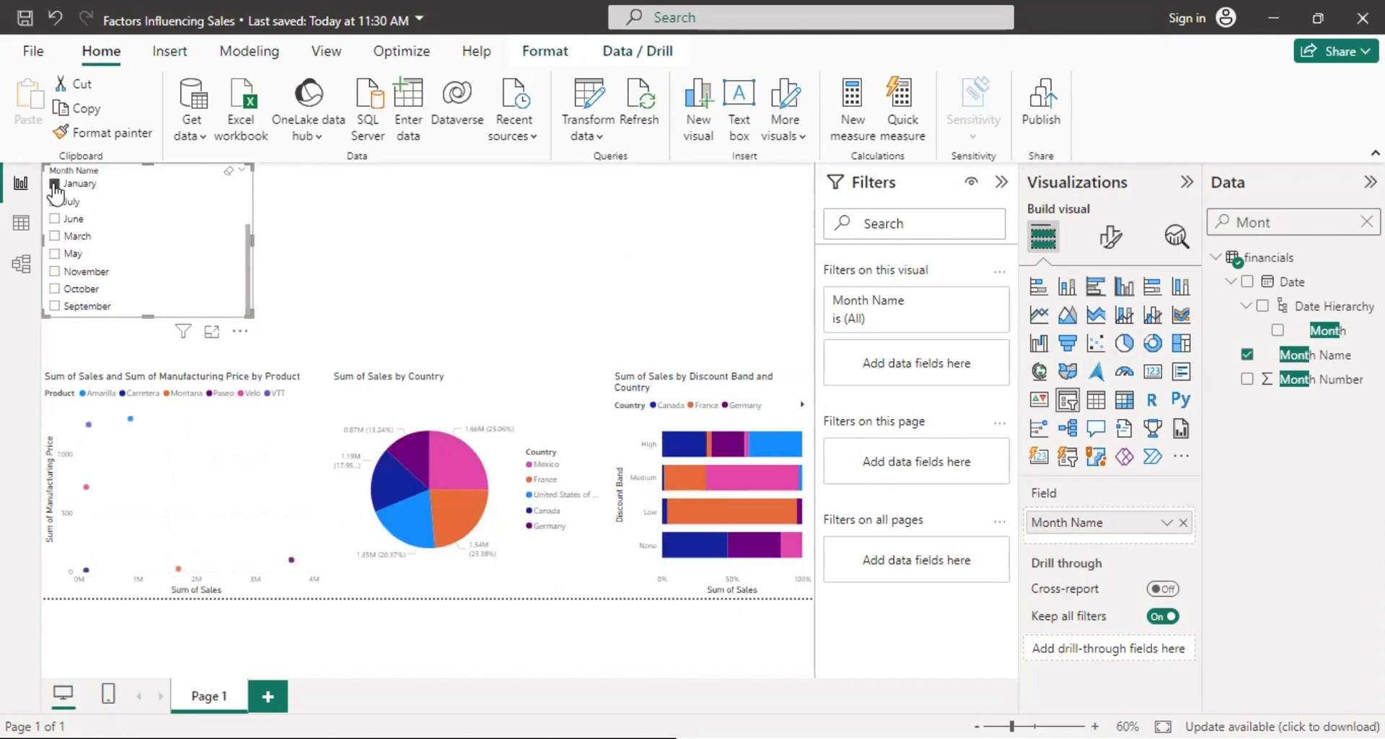
left_click(54, 235)
left_click(54, 253)
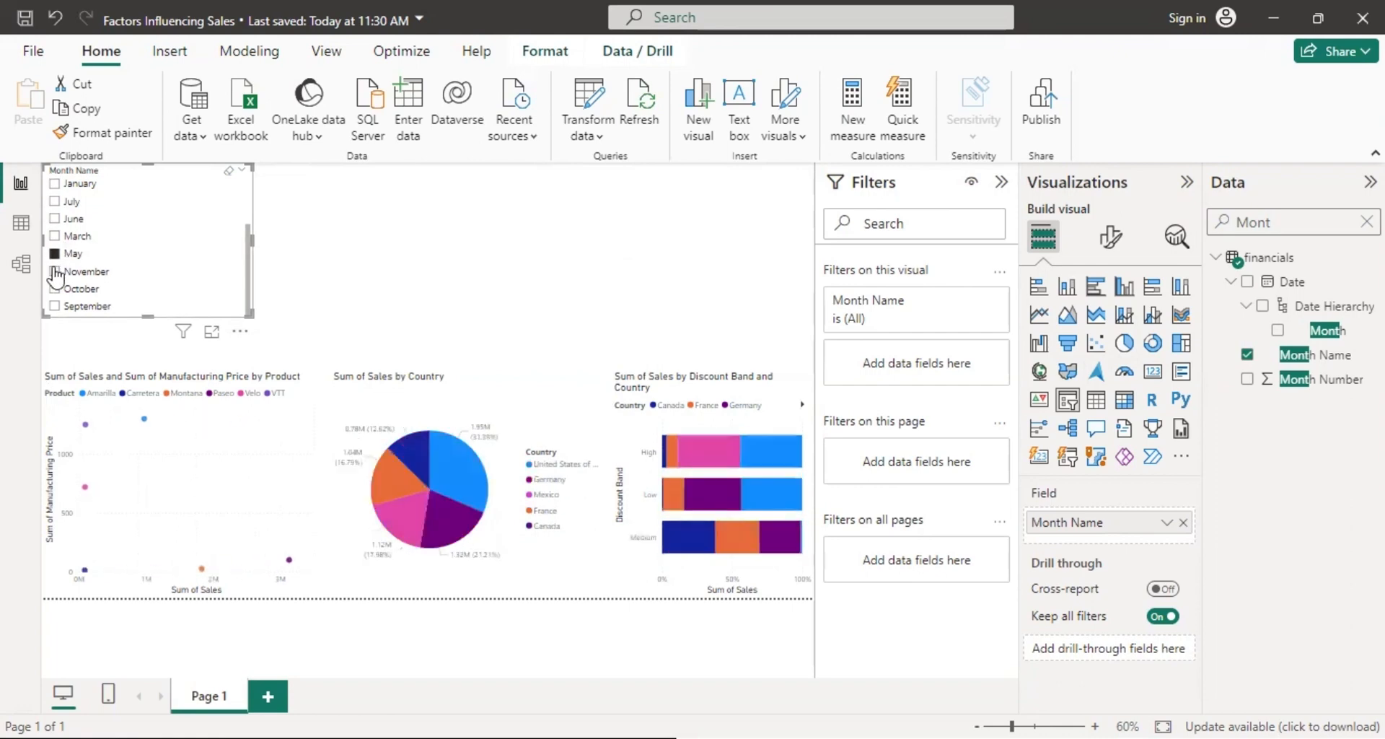
left_click(54, 272)
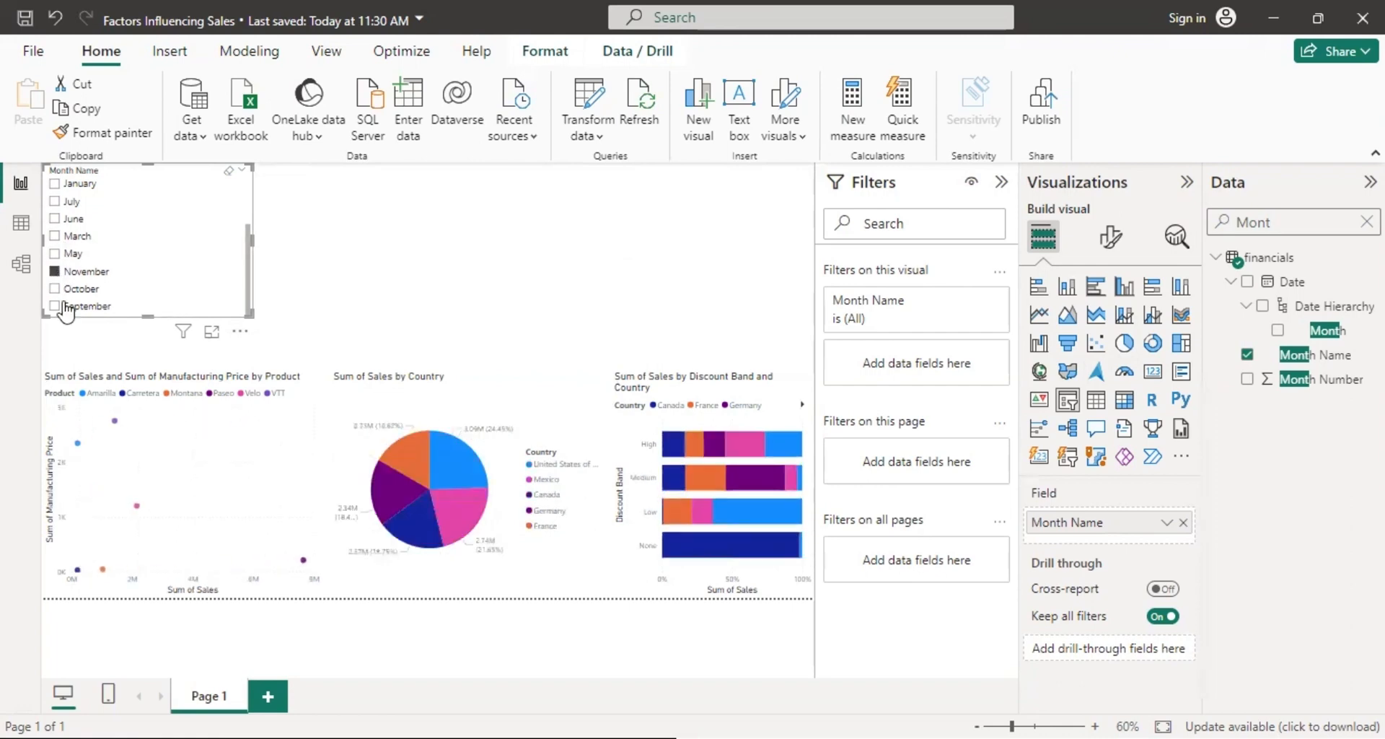
left_click(55, 288)
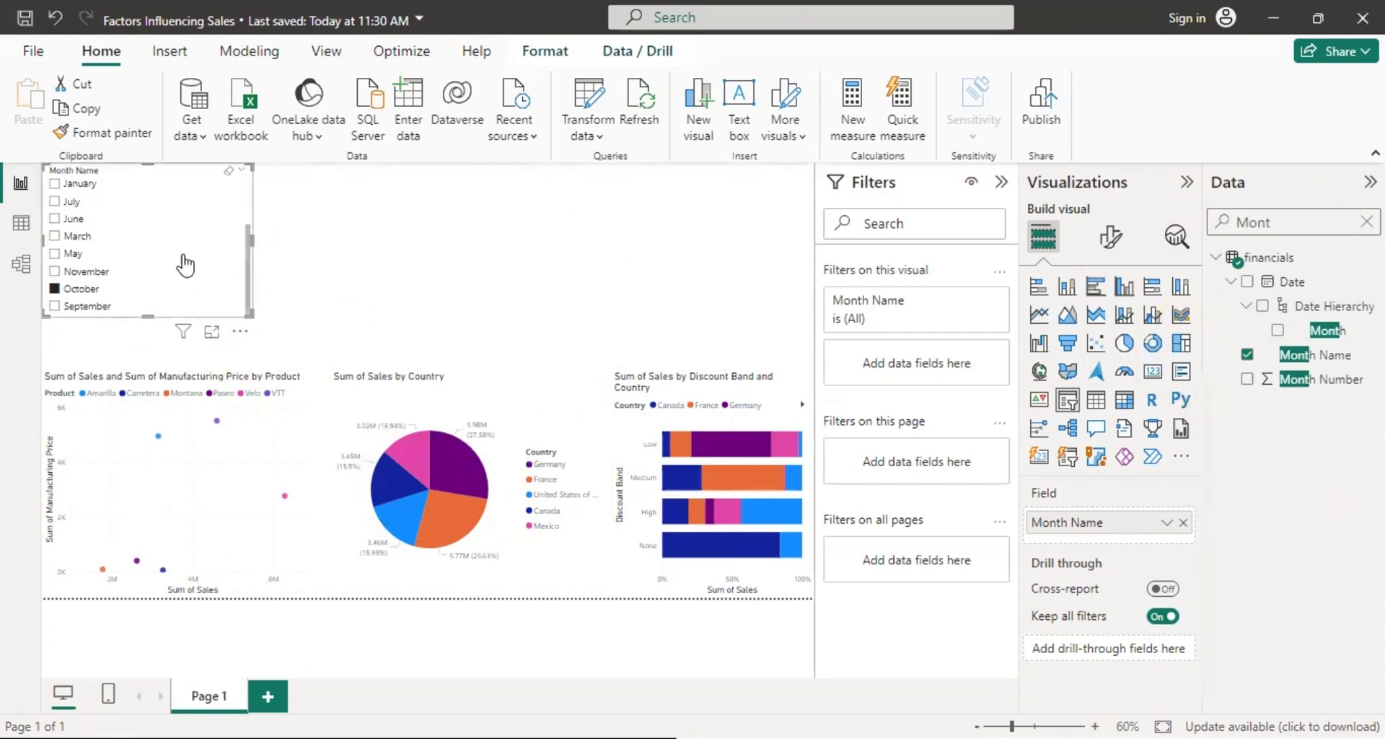
Change the month slicer's style from a vertical list to Dropdown.
left_click(1113, 238)
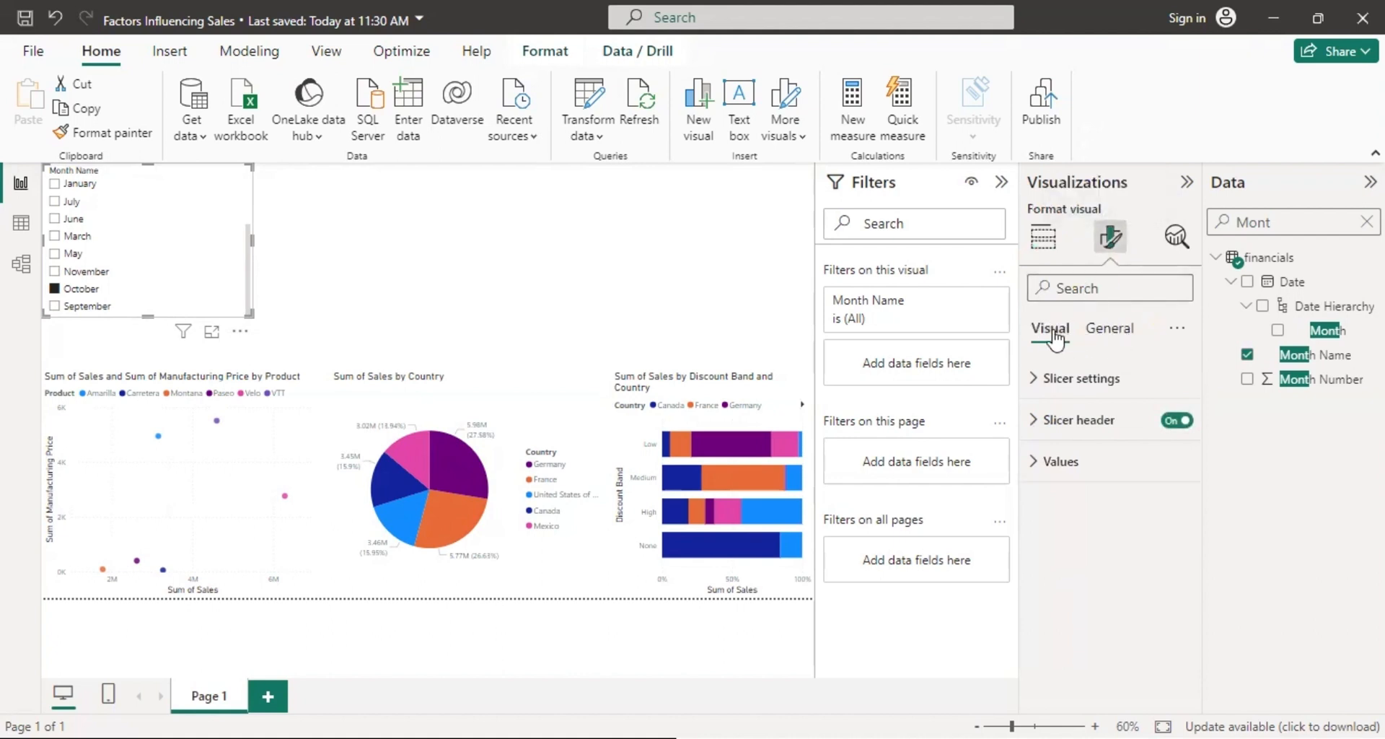
left_click(1120, 340)
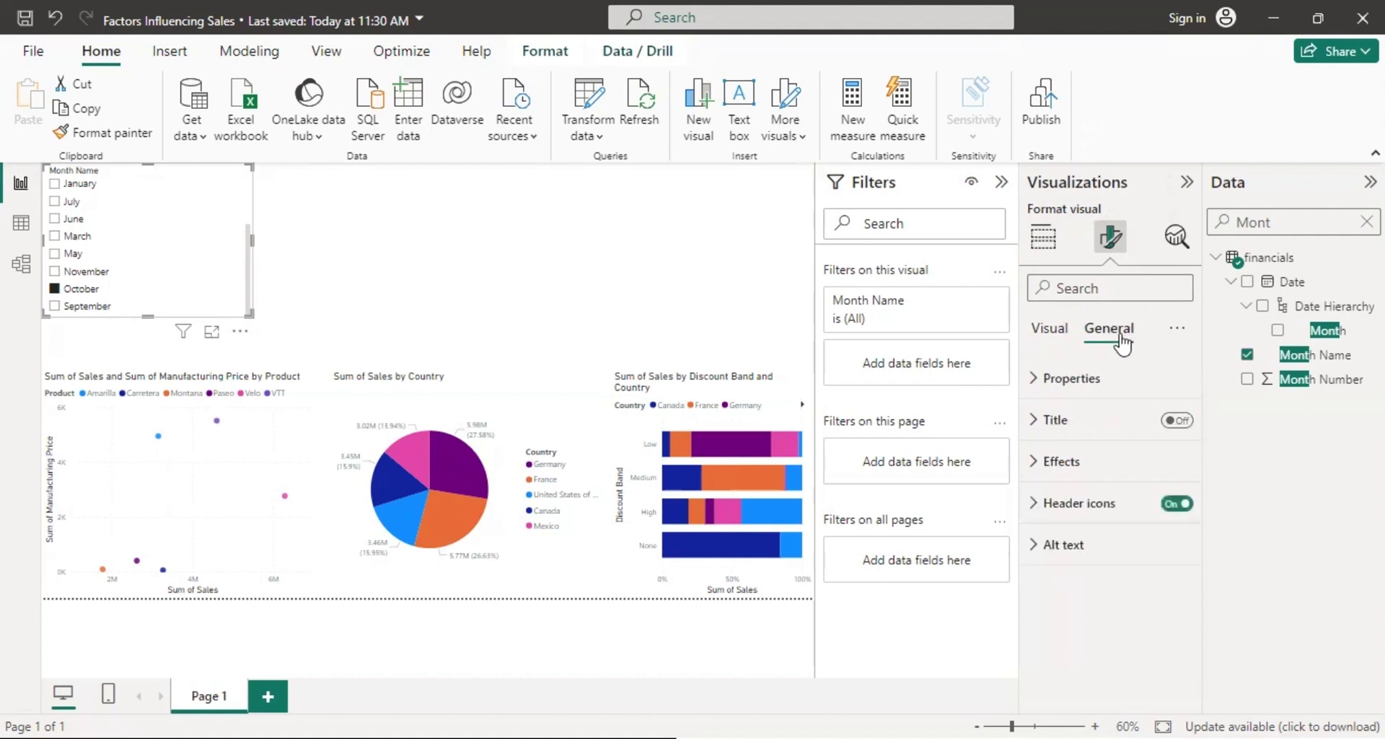
left_click(1062, 333)
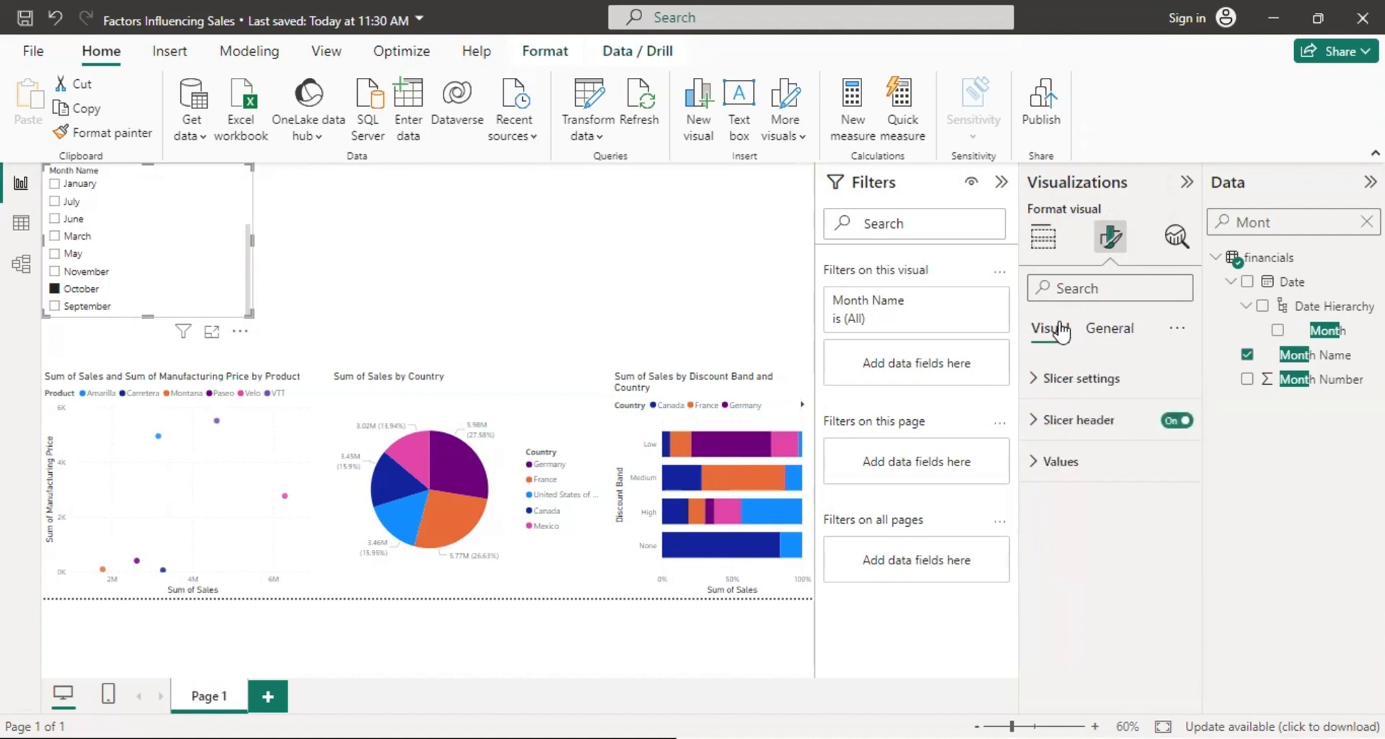
left_click(1043, 383)
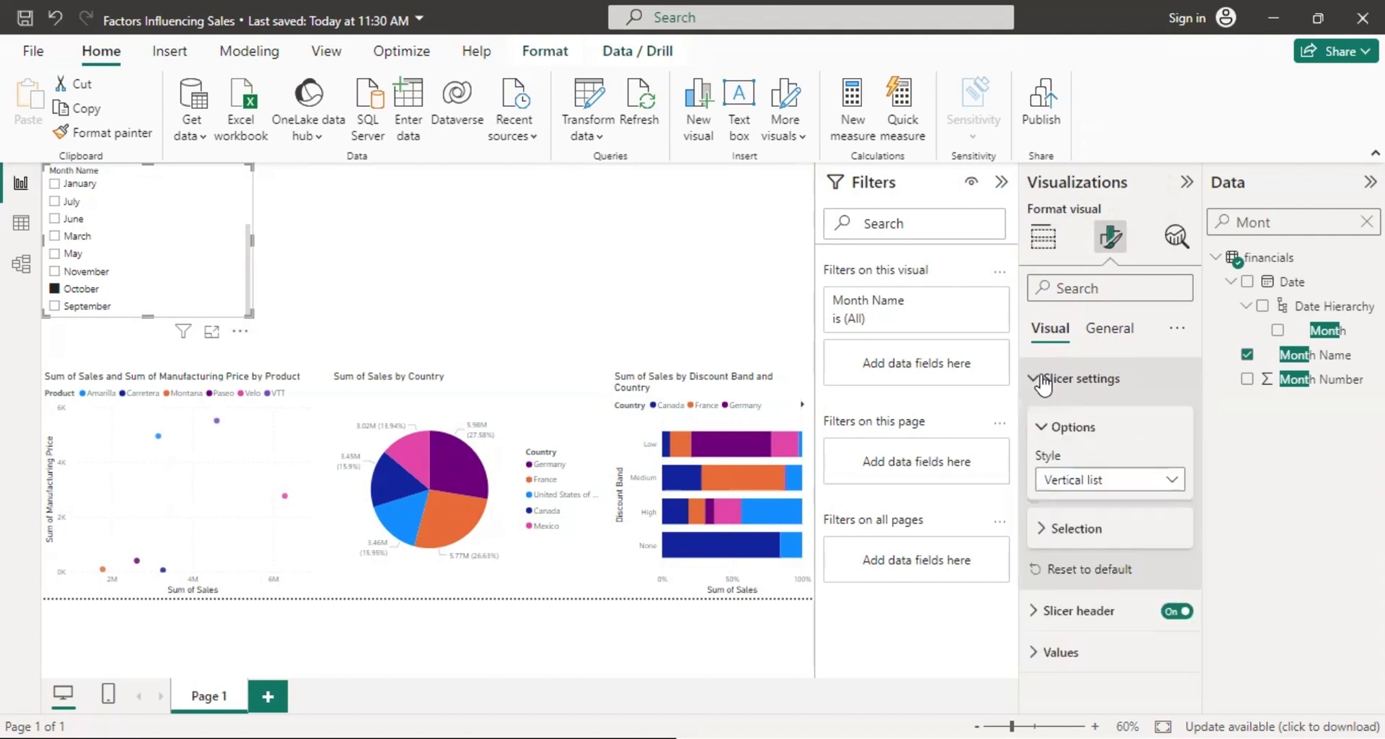
left_click(1174, 481)
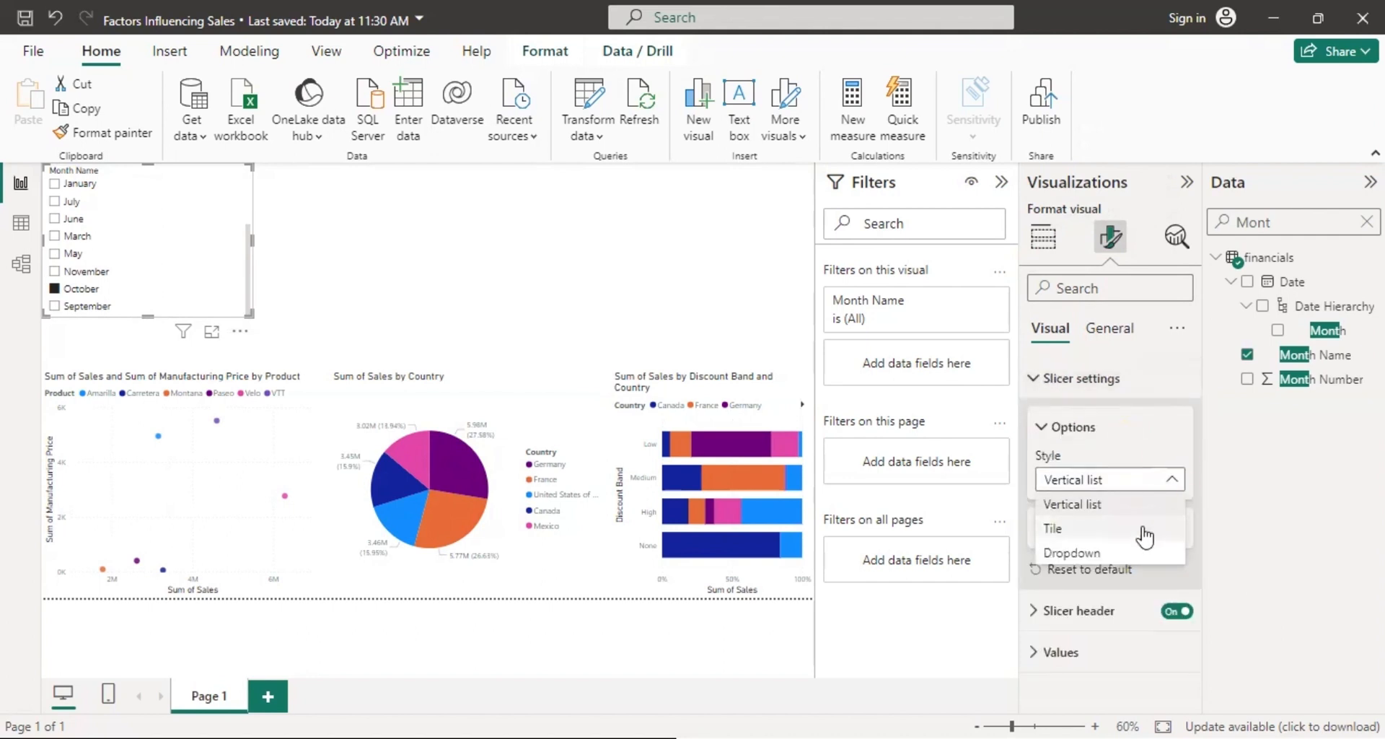
left_click(1103, 554)
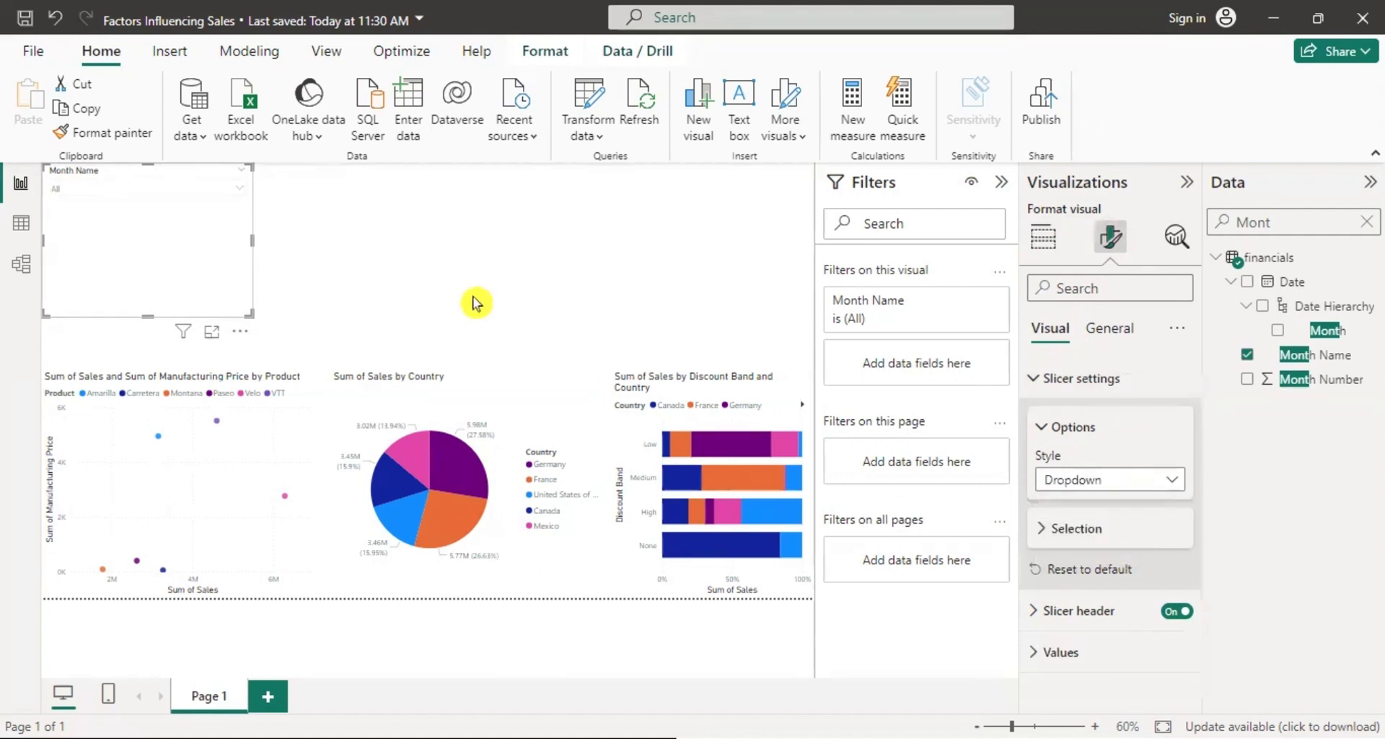
Filter the charts to August with the dropdown month slicer and collapse its list.
left_click(239, 190)
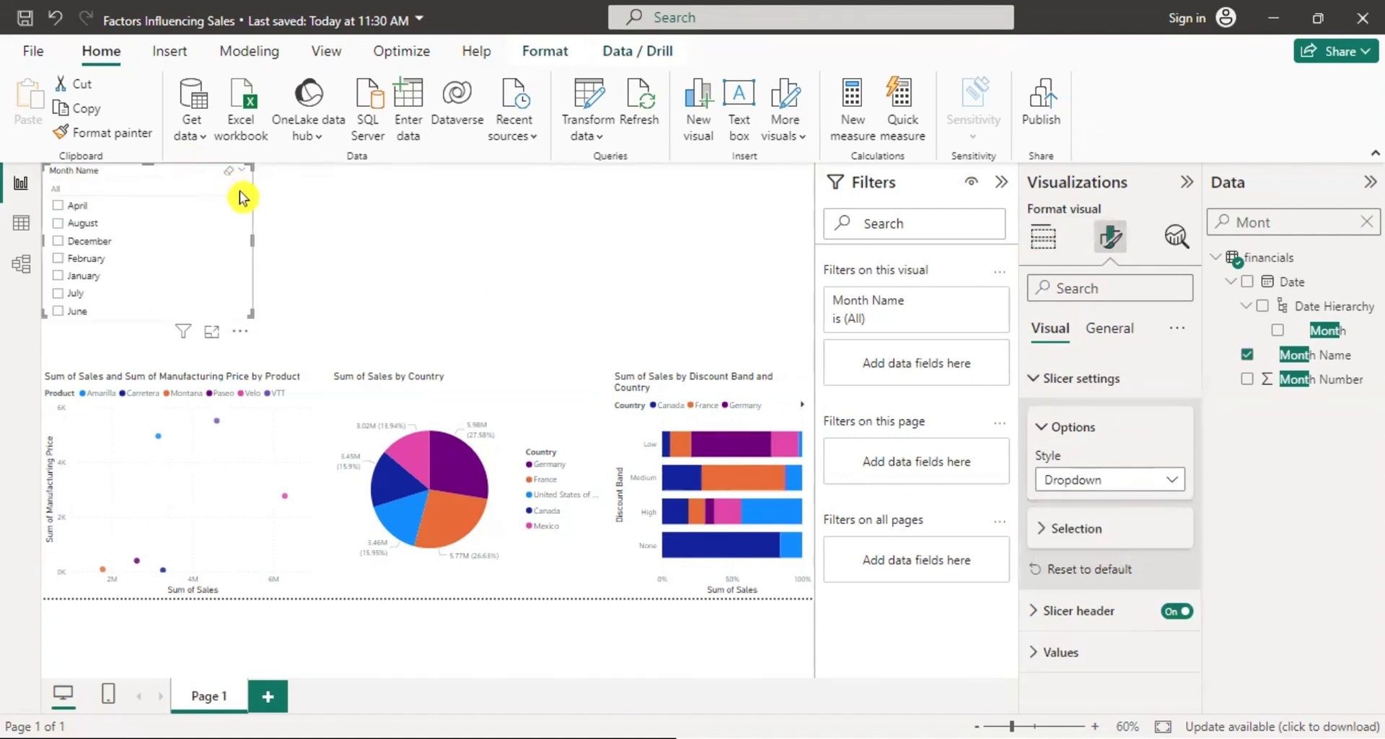
left_click(67, 225)
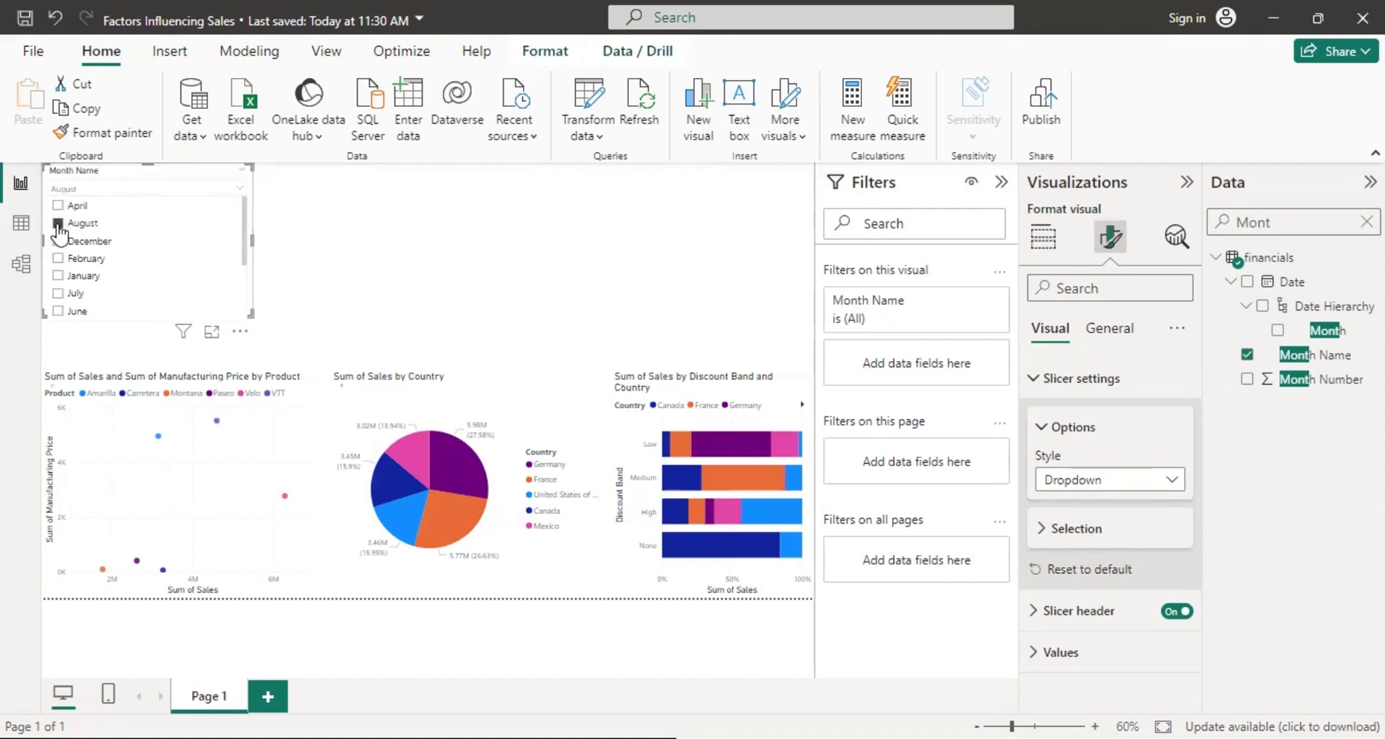
left_click(238, 189)
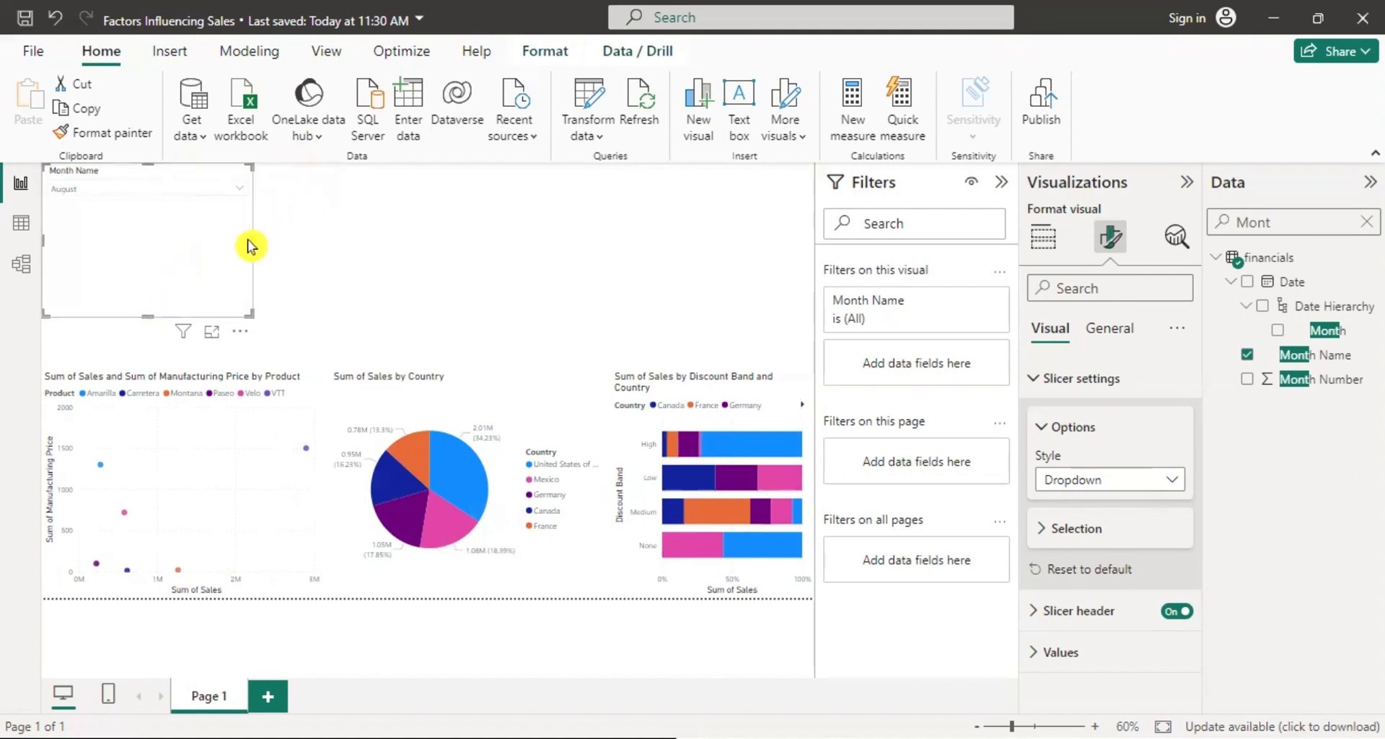
Narrow the month slicer to about half the scatter chart's width and turn off its slicer header.
left_click_drag(251, 239, 175, 239)
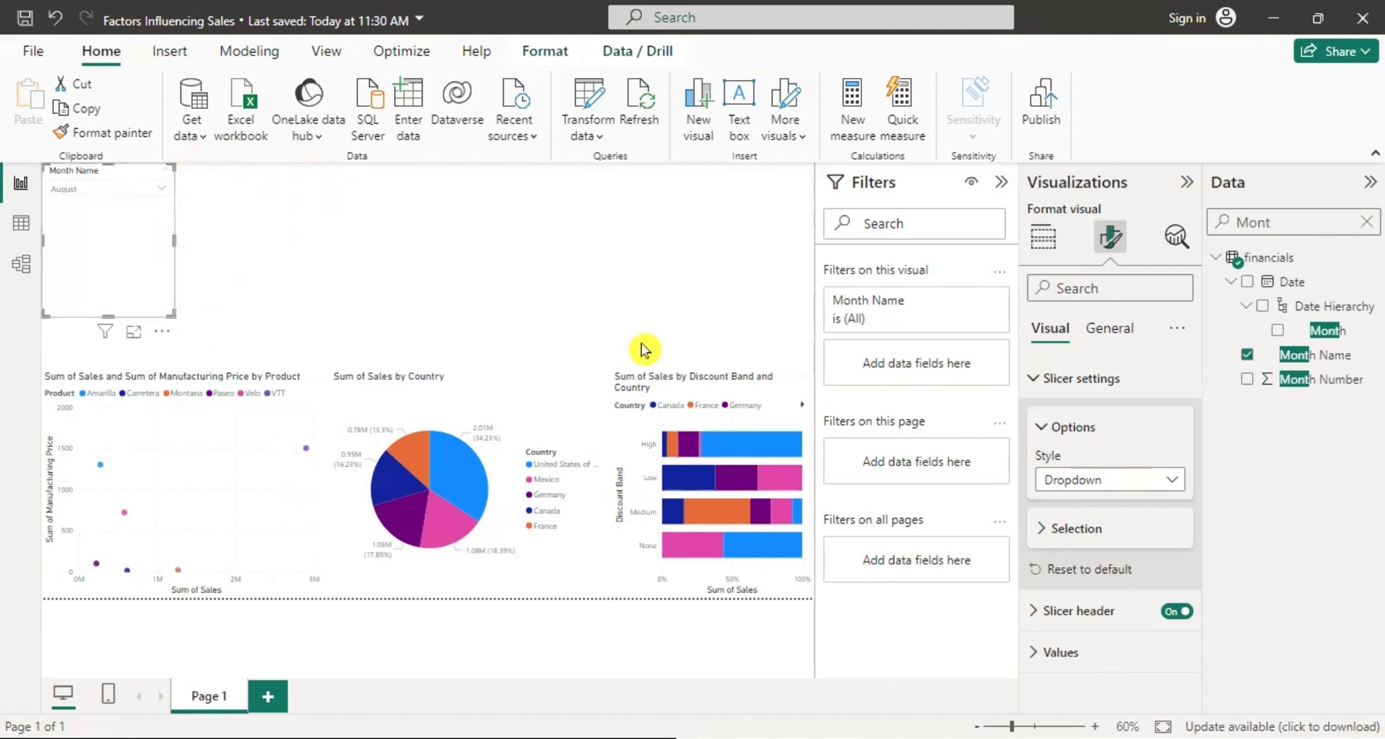
left_click(1057, 427)
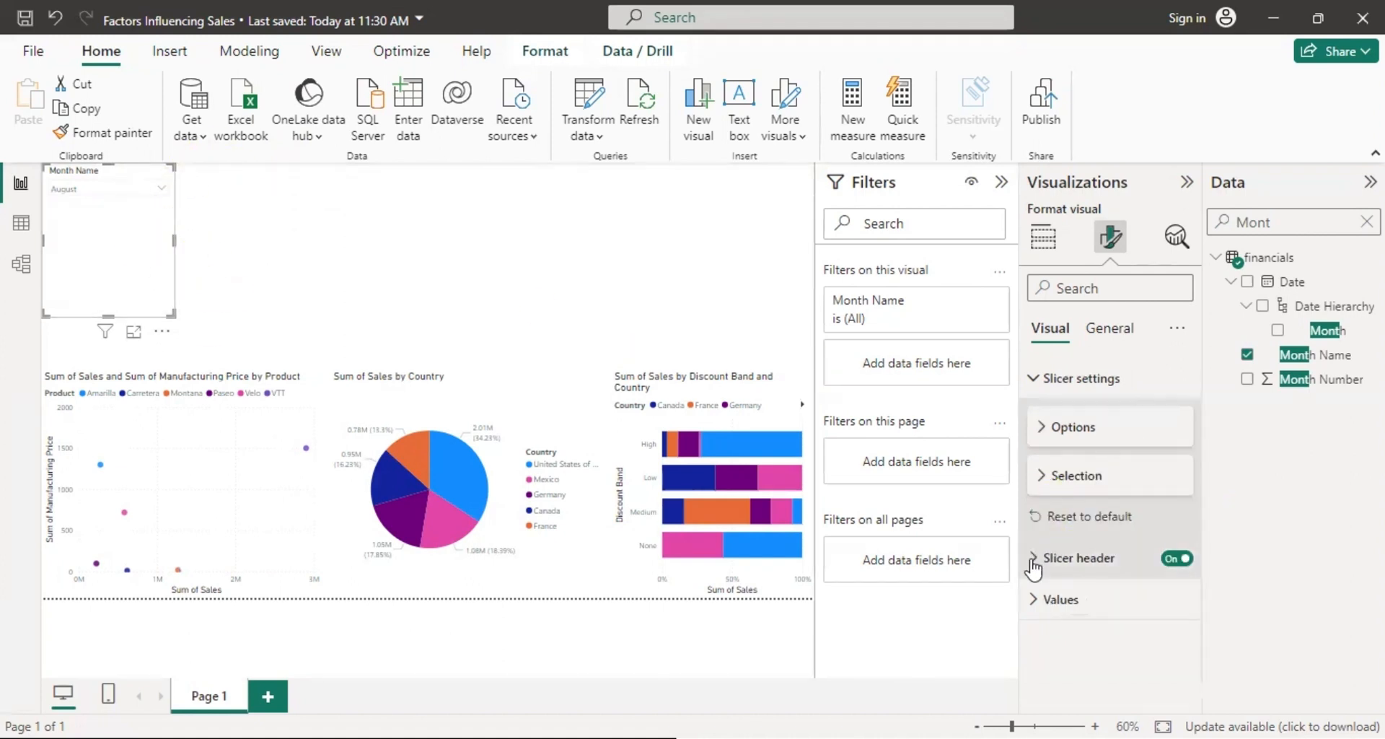
left_click(1185, 564)
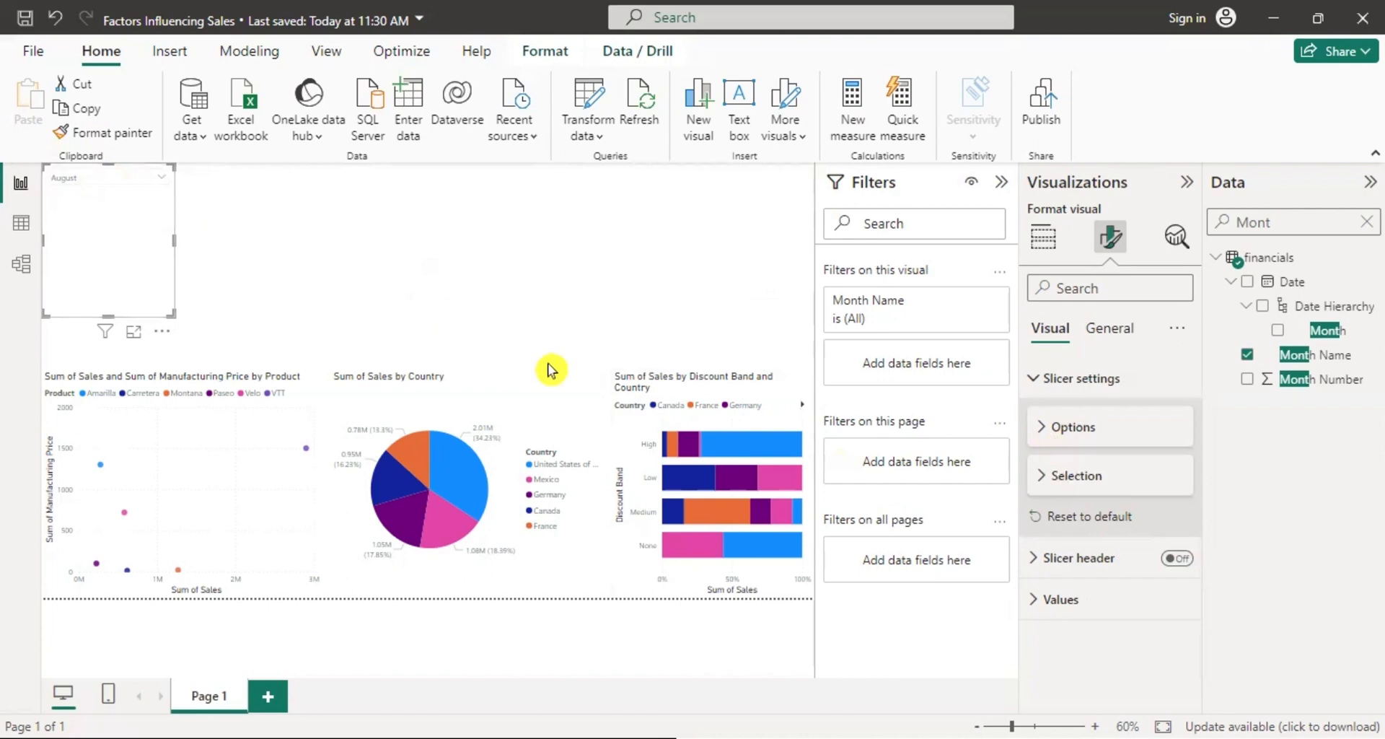
Turn the month slicer's header back on and set its title to "Slicer - Month" in bold, italic pink text.
left_click(1173, 559)
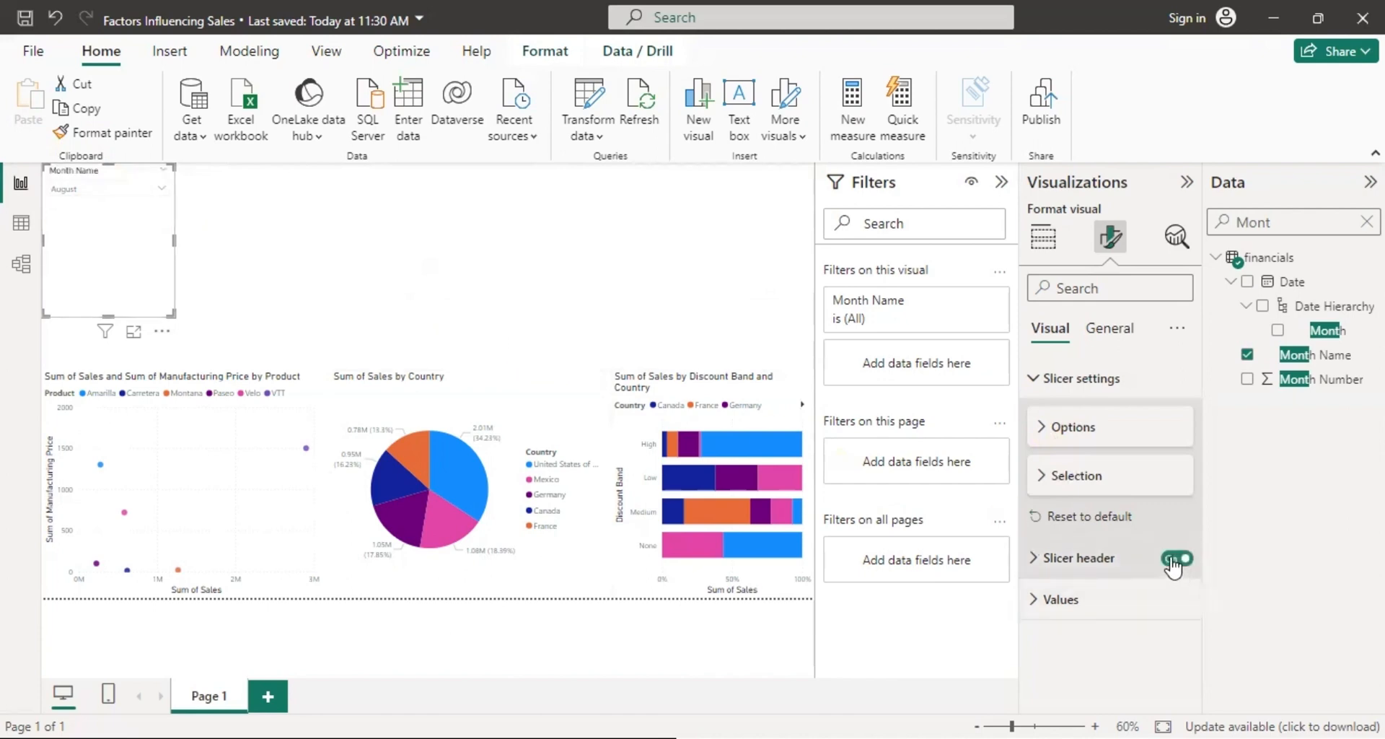
left_click(1035, 560)
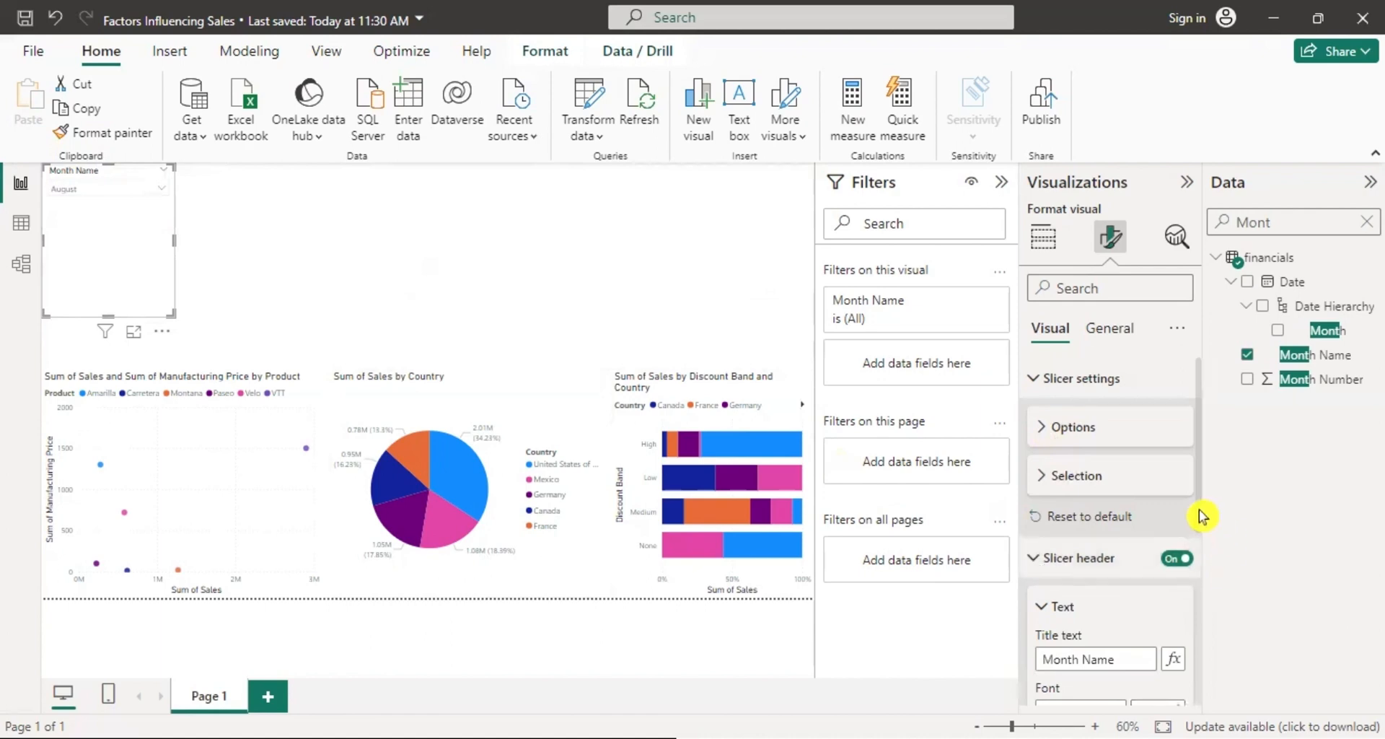
scroll(1202, 515, "down", 5)
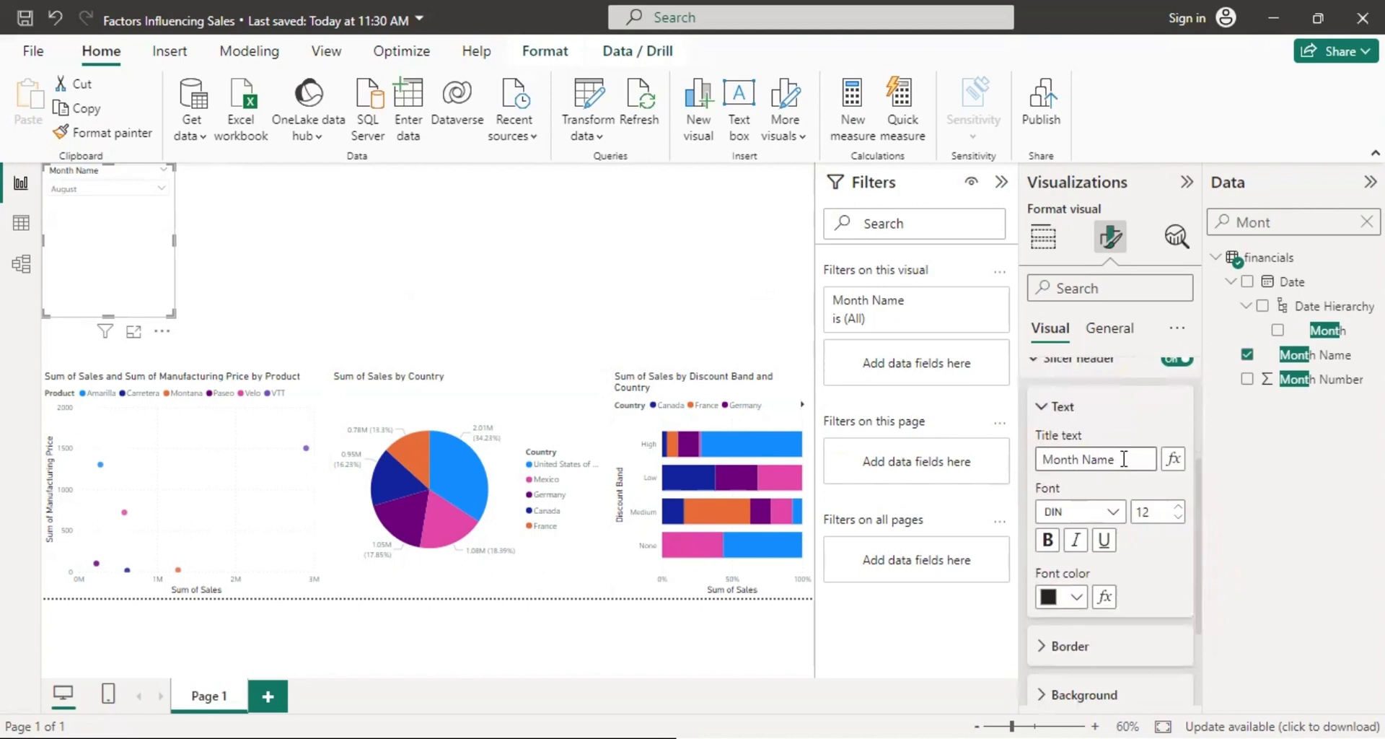
left_click_drag(1124, 459, 1026, 471)
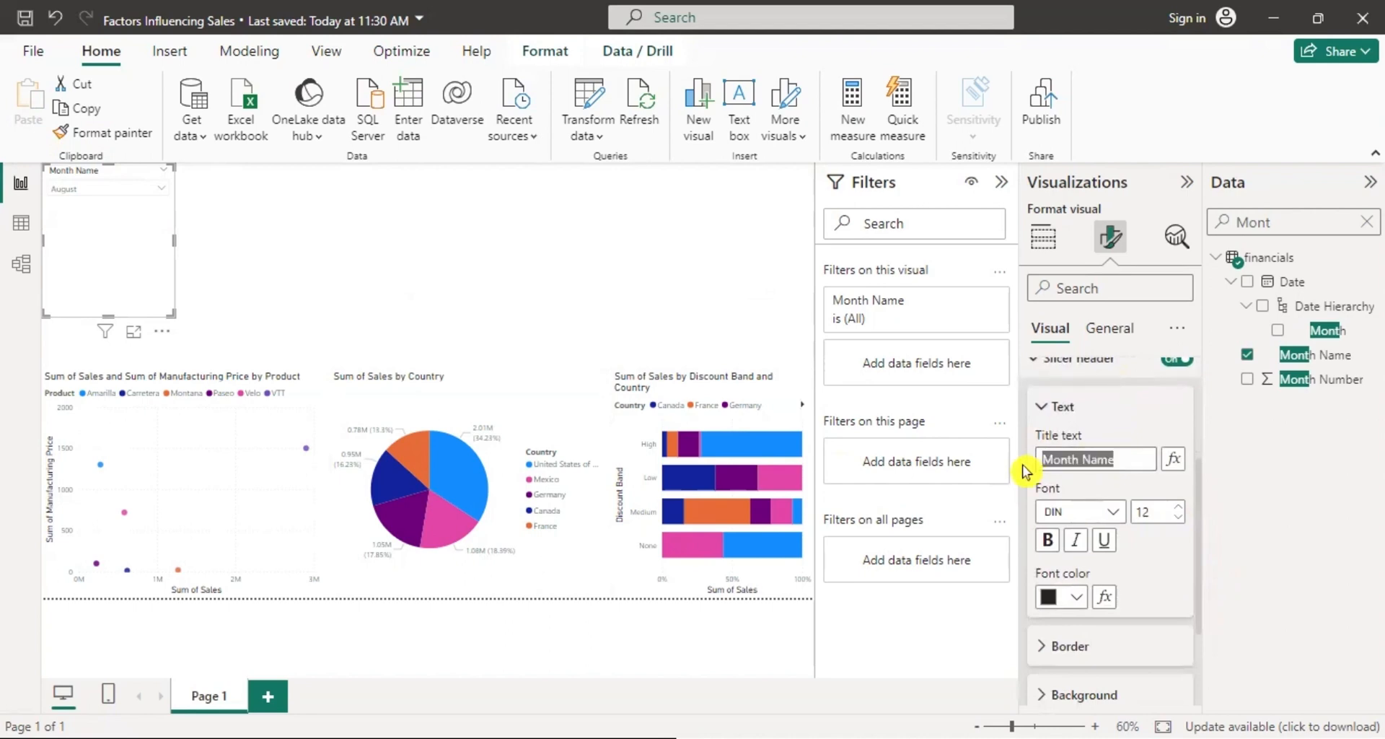
type("Slicer -")
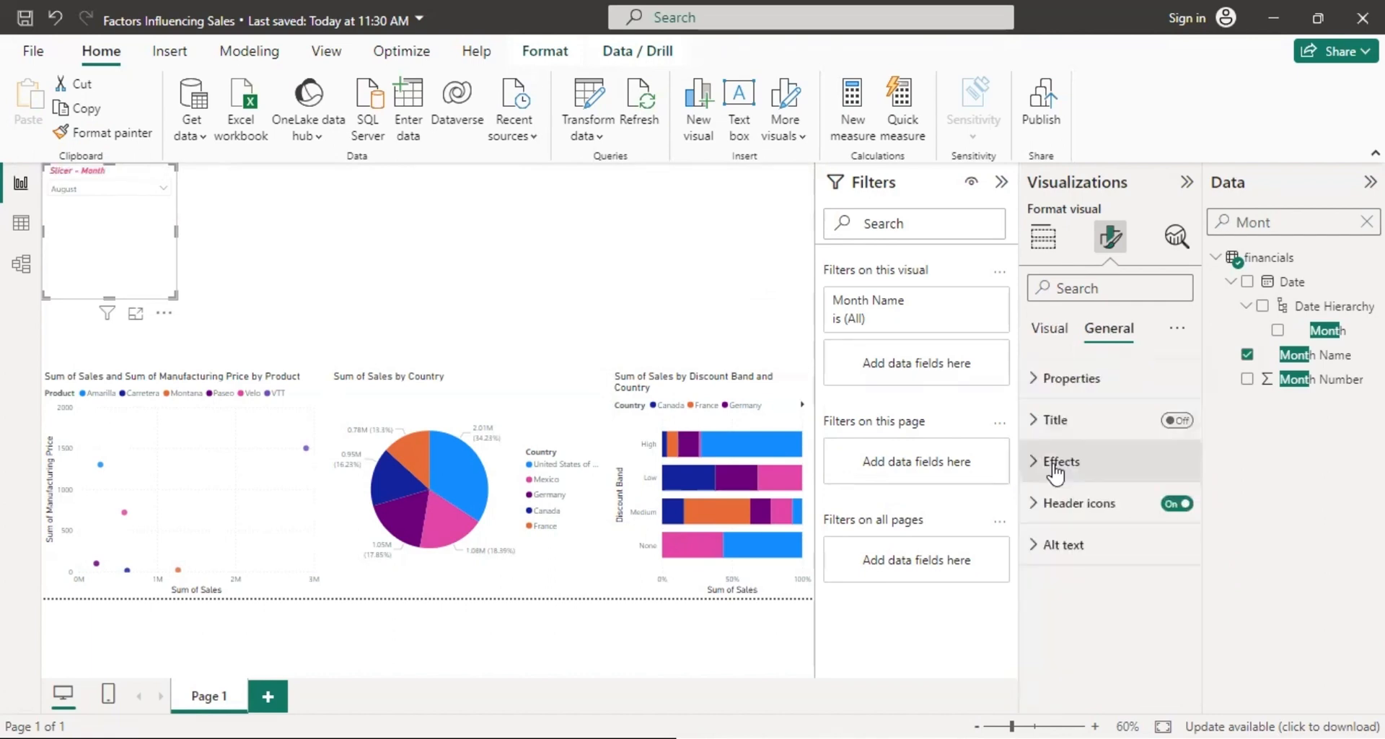
Try a light blue and a stronger blue as the month slicer's background color.
left_click(1036, 463)
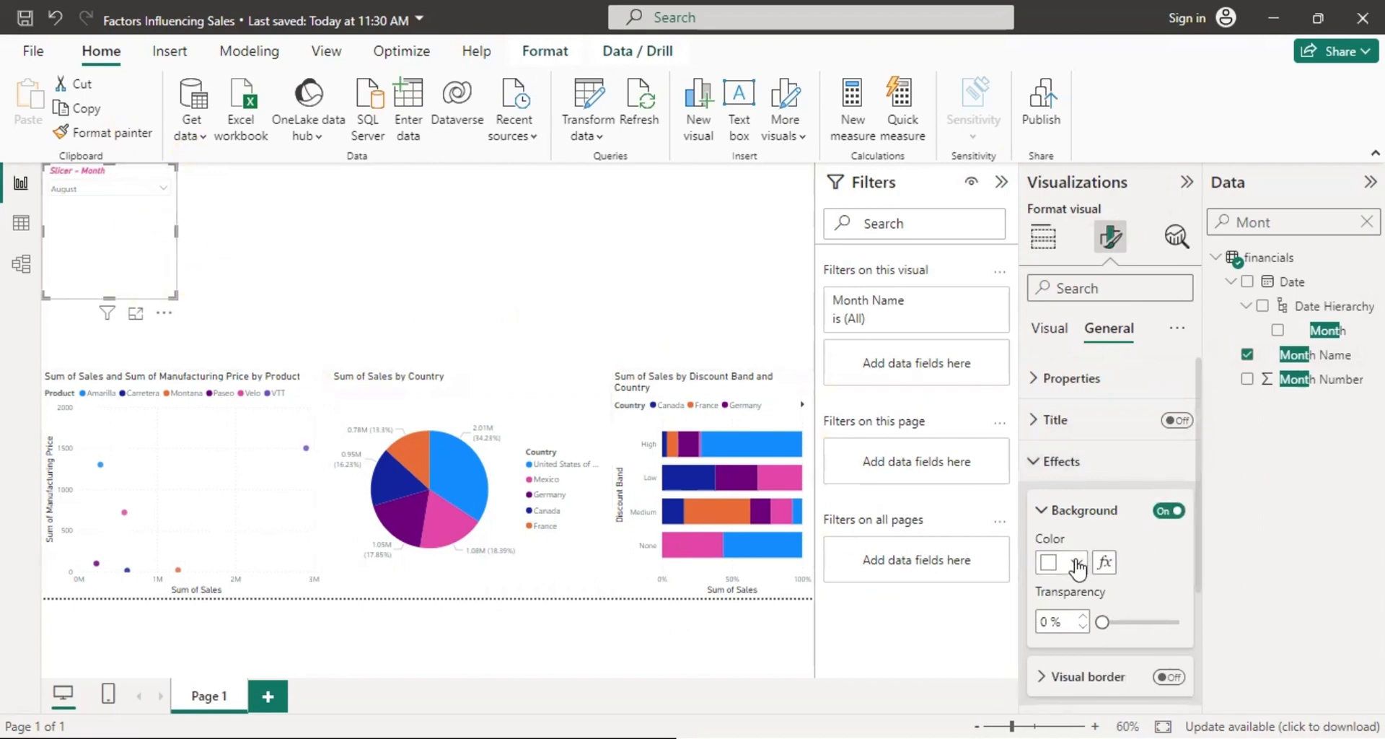
left_click(1078, 569)
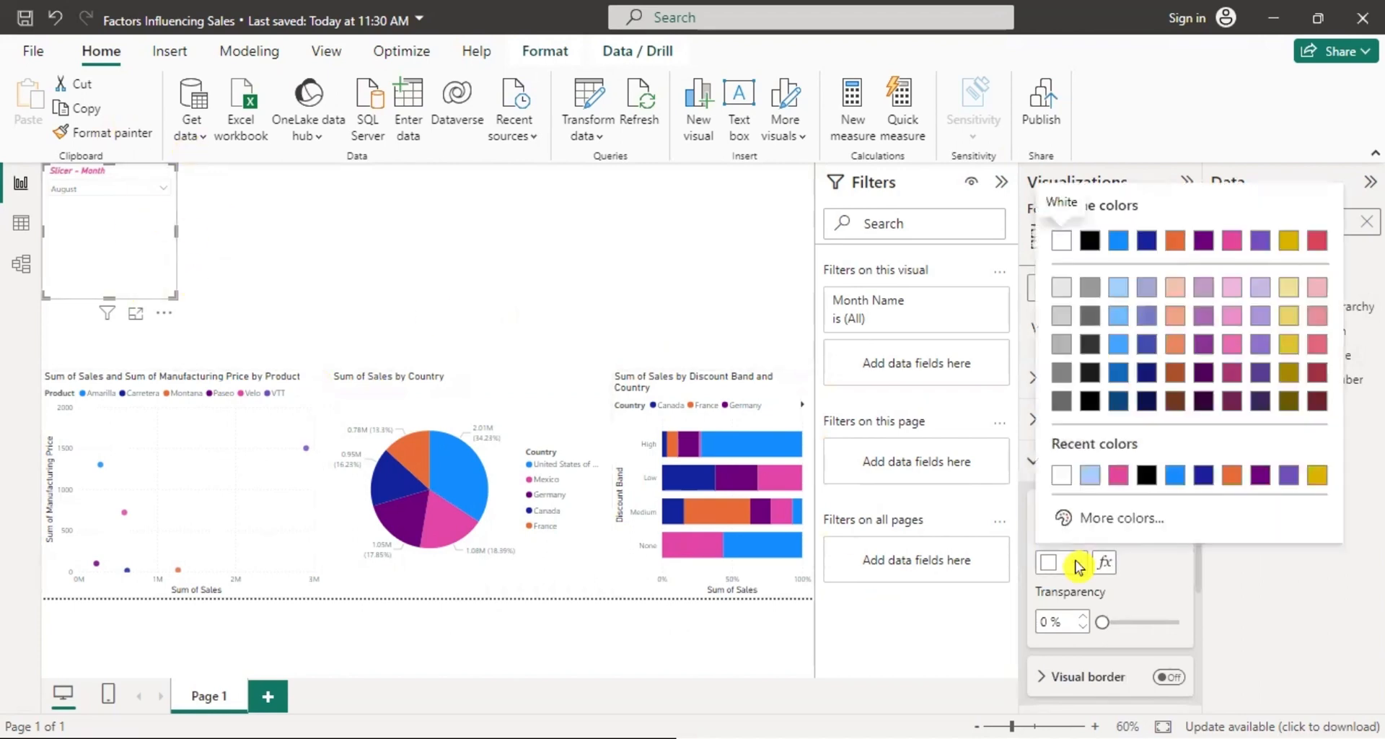
left_click(1088, 480)
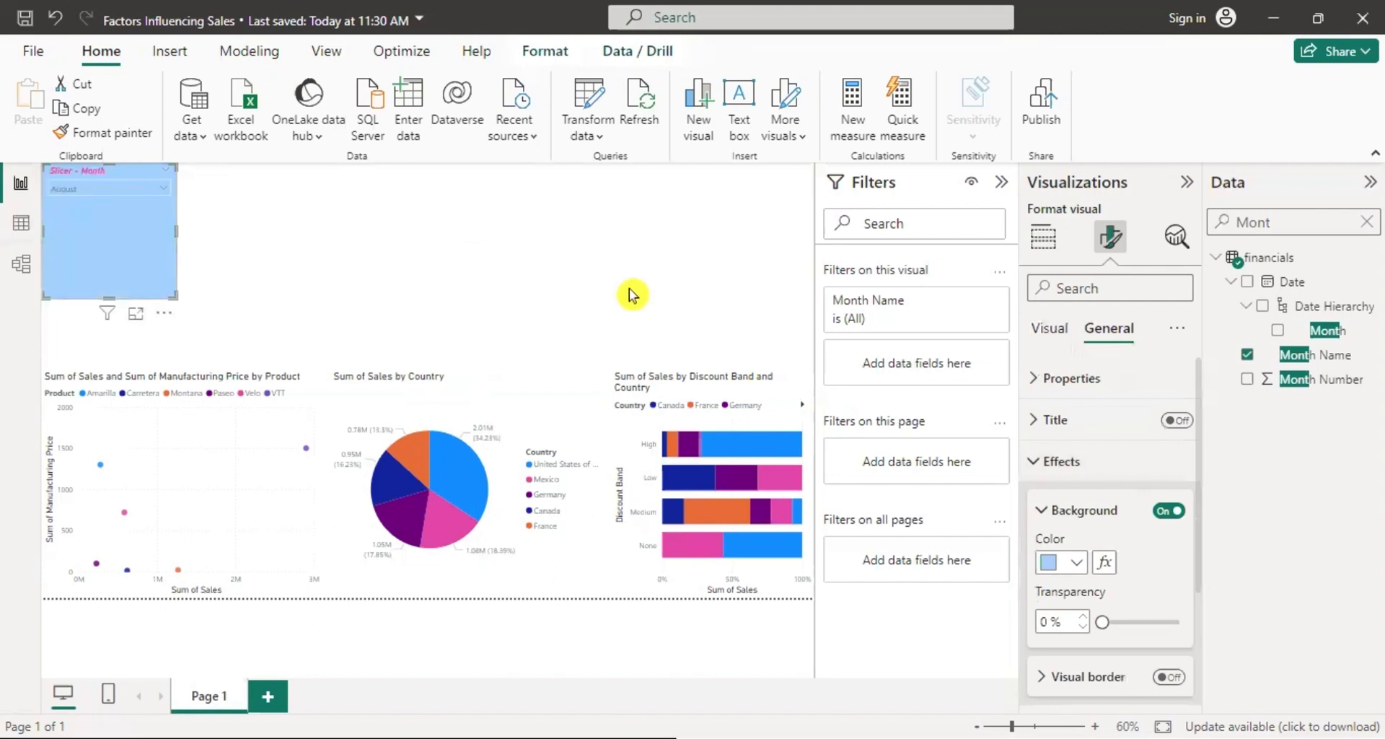
left_click(1076, 563)
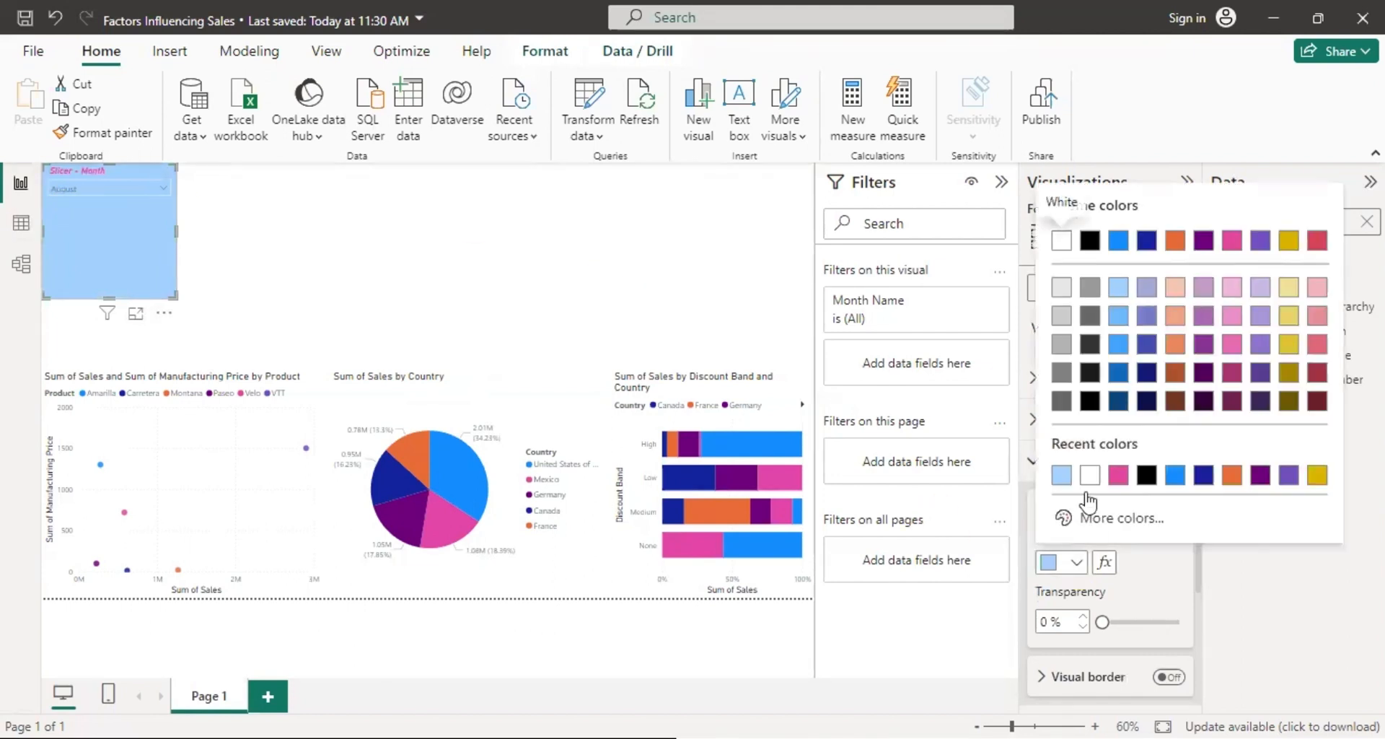
left_click(1120, 354)
left_click(1077, 563)
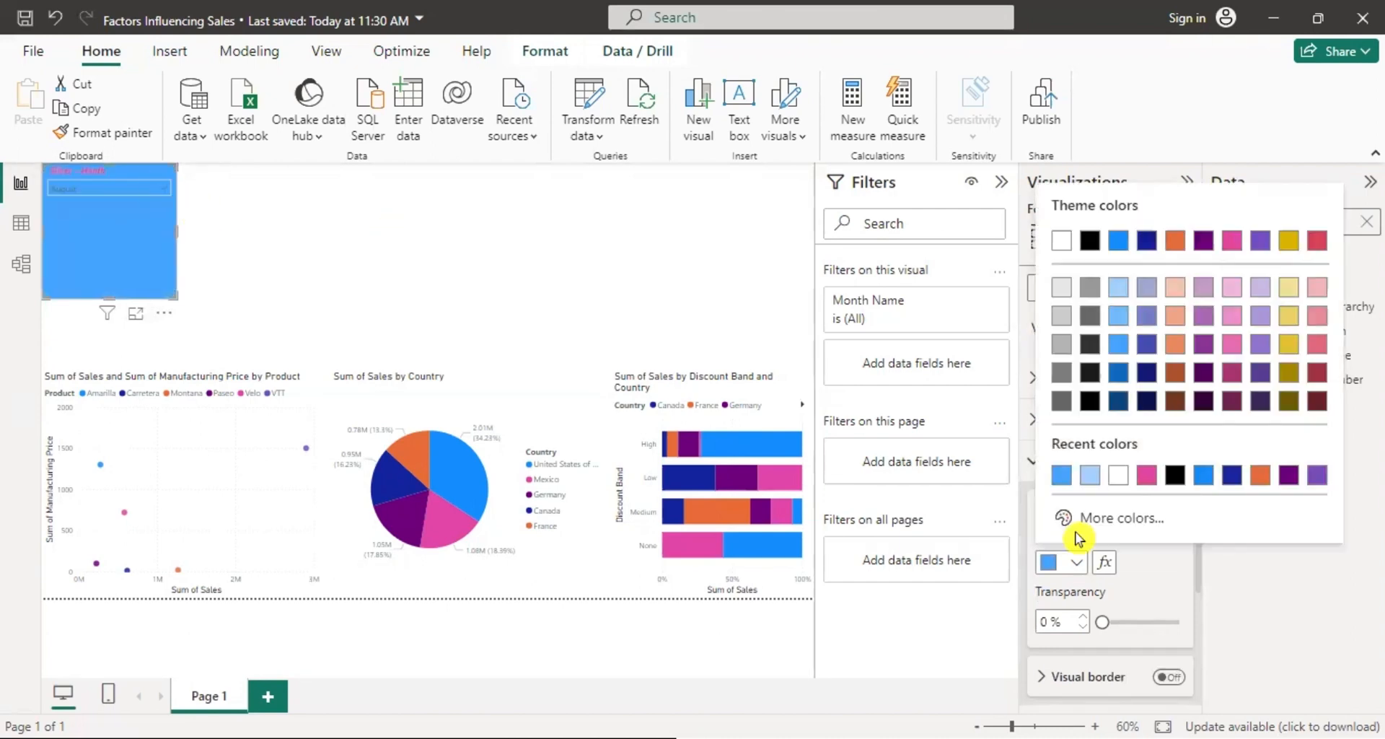
left_click(1175, 578)
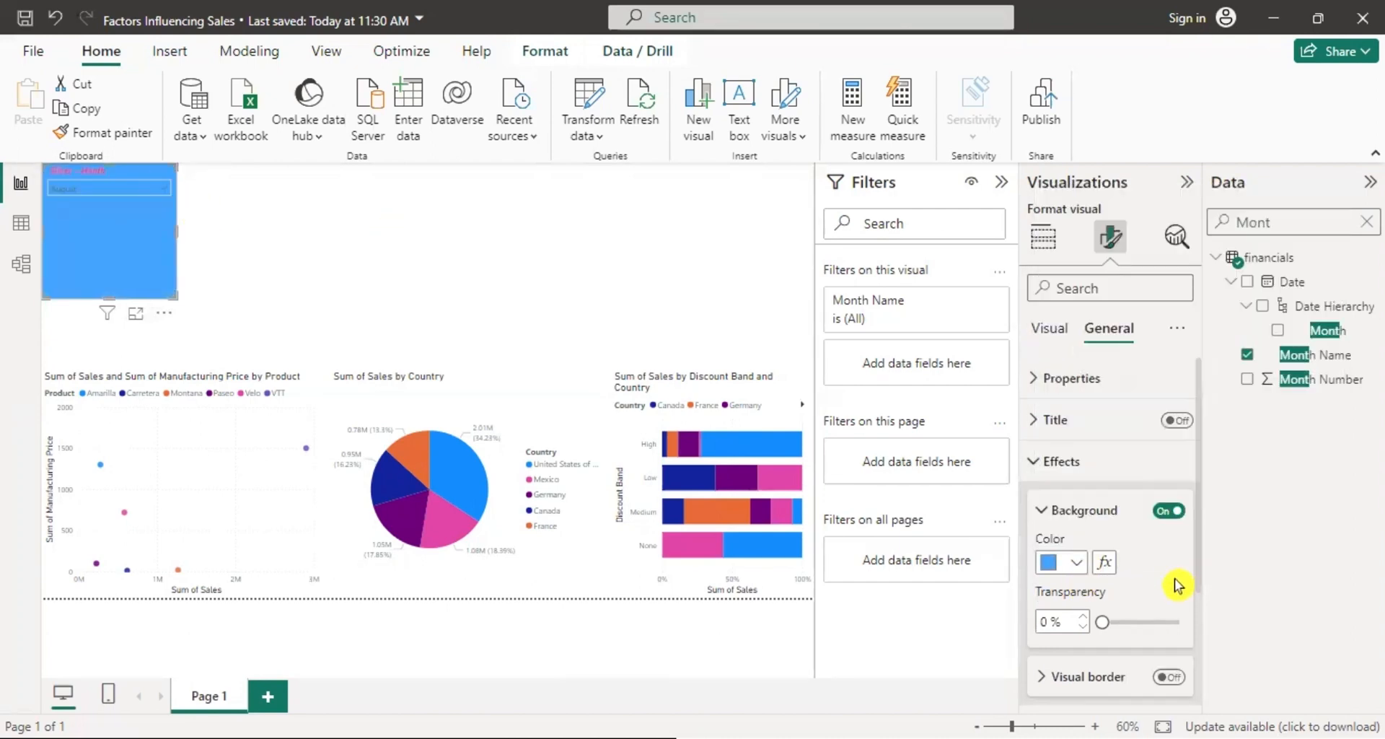
Turn off the month slicer's background and check its dropdown list of months.
left_click(1168, 512)
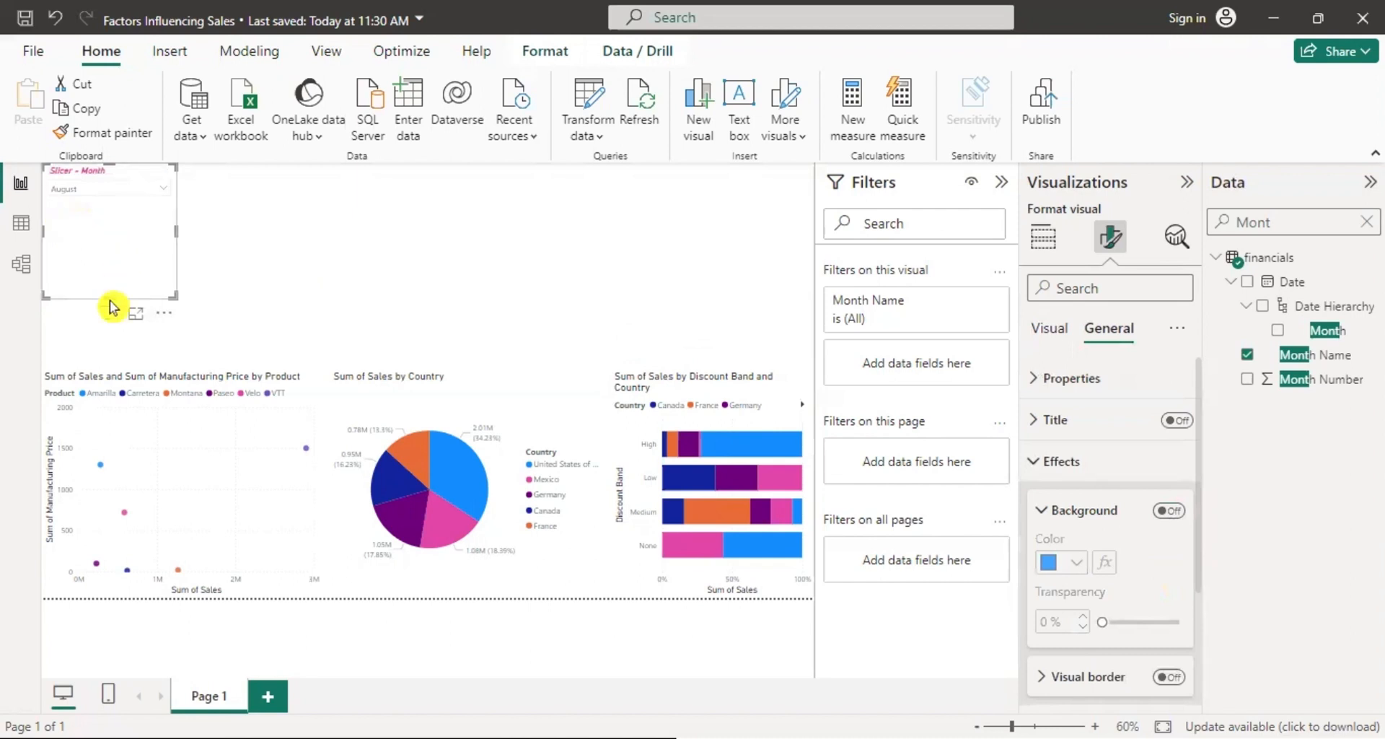
left_click(164, 192)
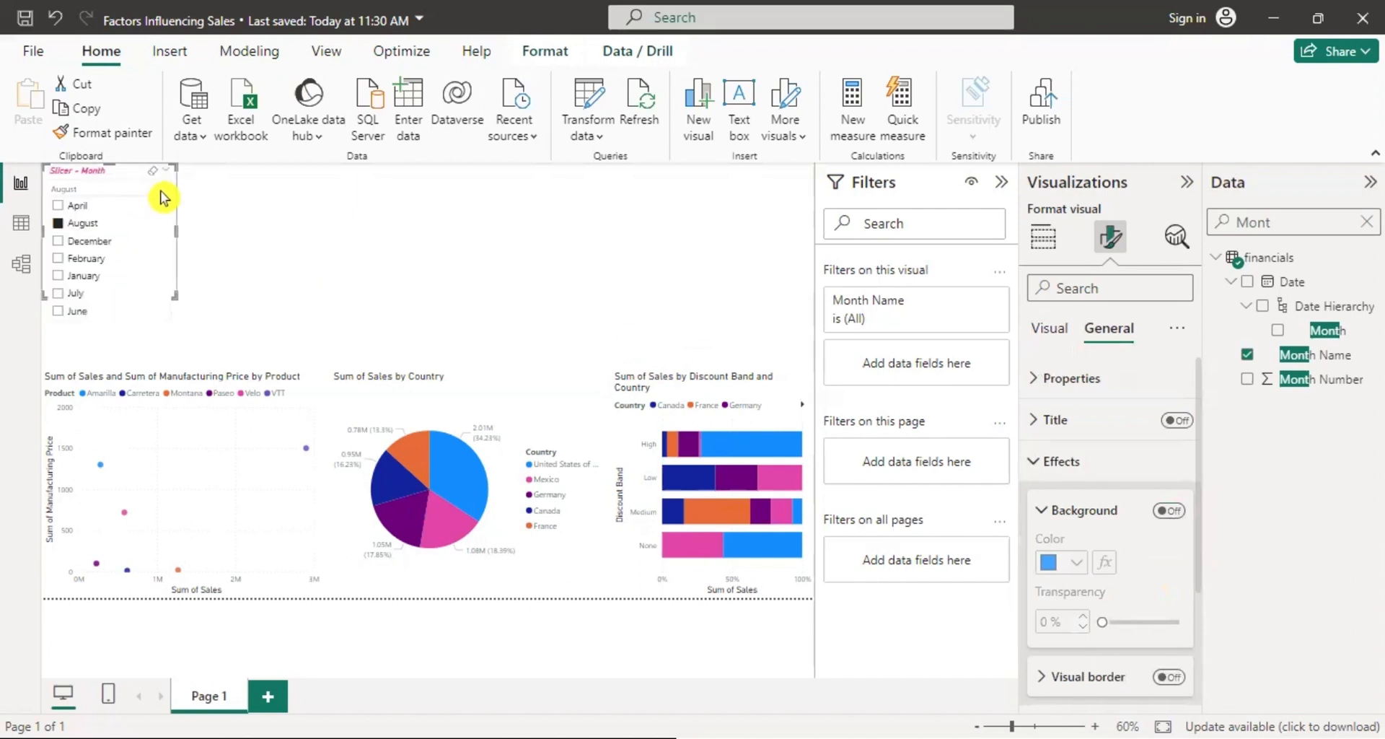
left_click(195, 253)
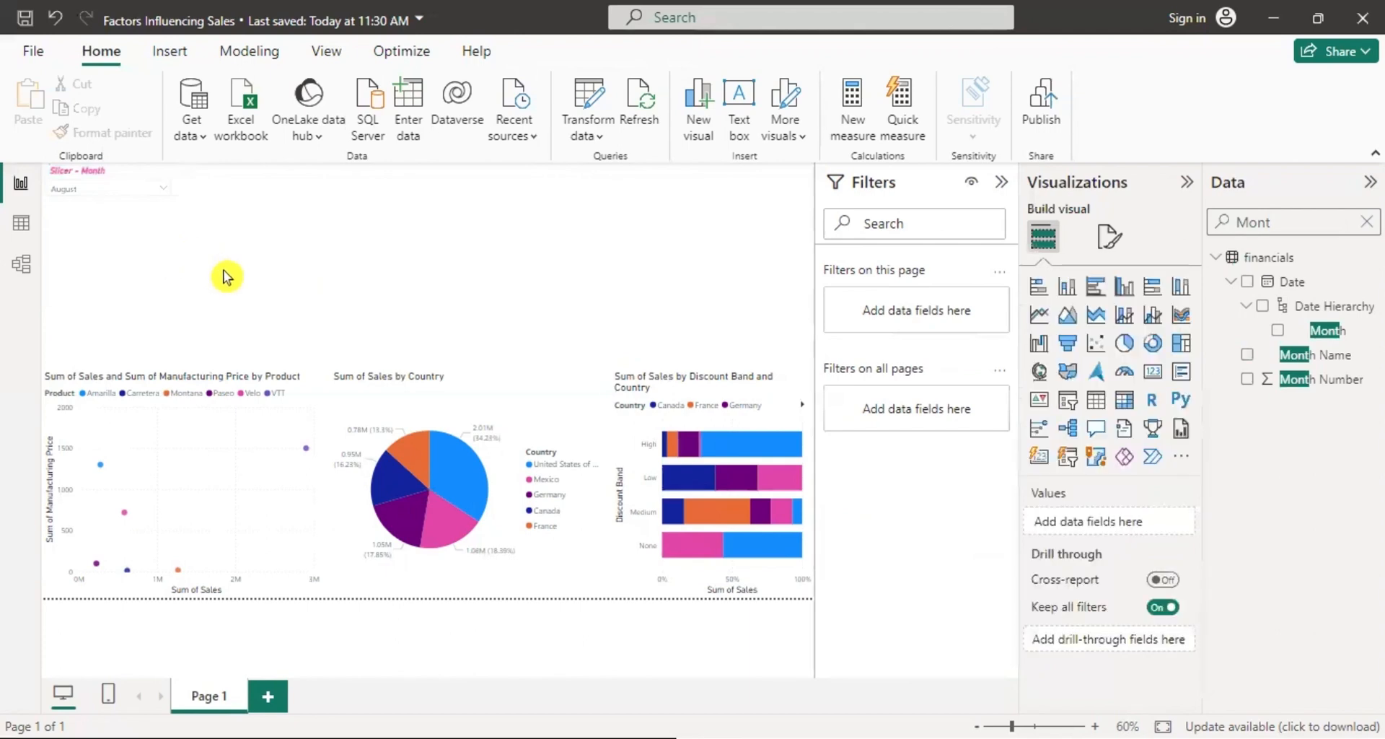
Turn off the scatter chart's legend and turn on its category labels.
left_click(307, 407)
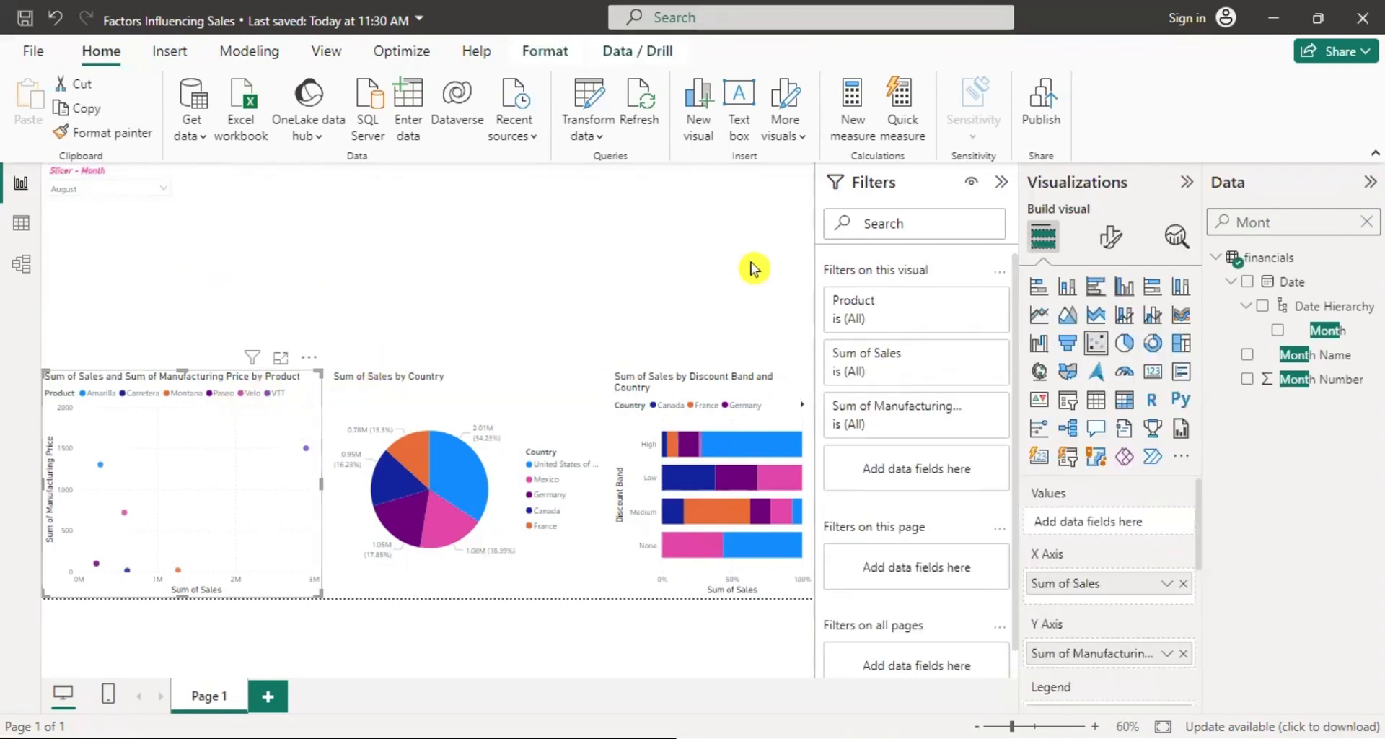
left_click(1108, 238)
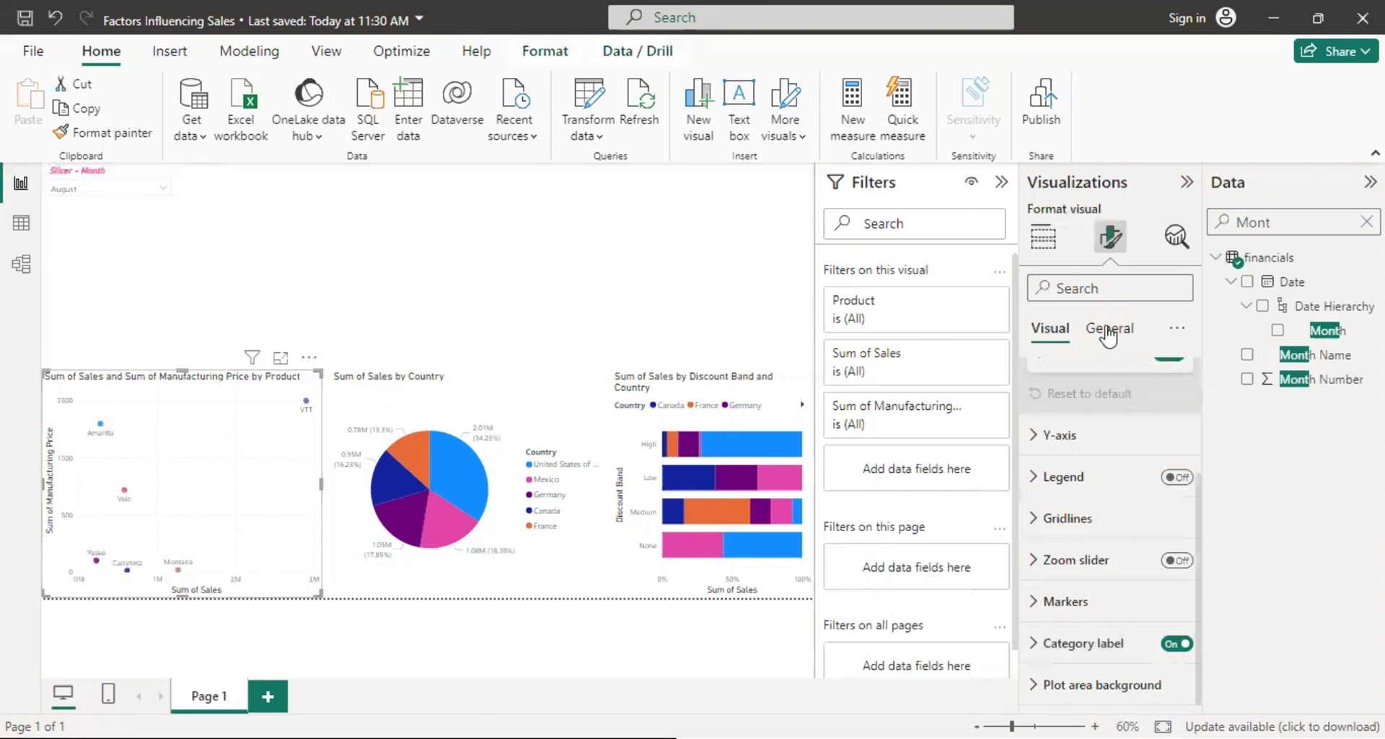
Change the scatter chart's title to "Sales vs Manufacturing".
left_click(1109, 330)
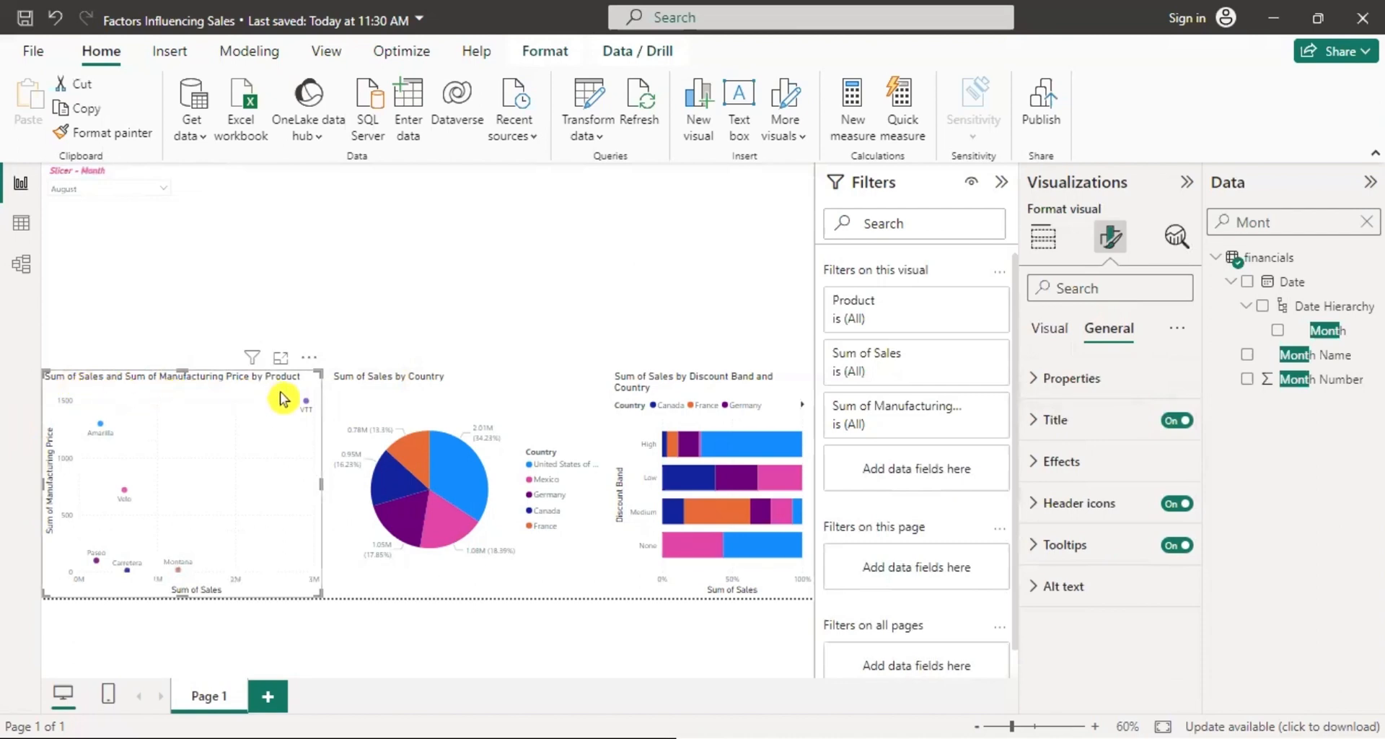
left_click(1037, 424)
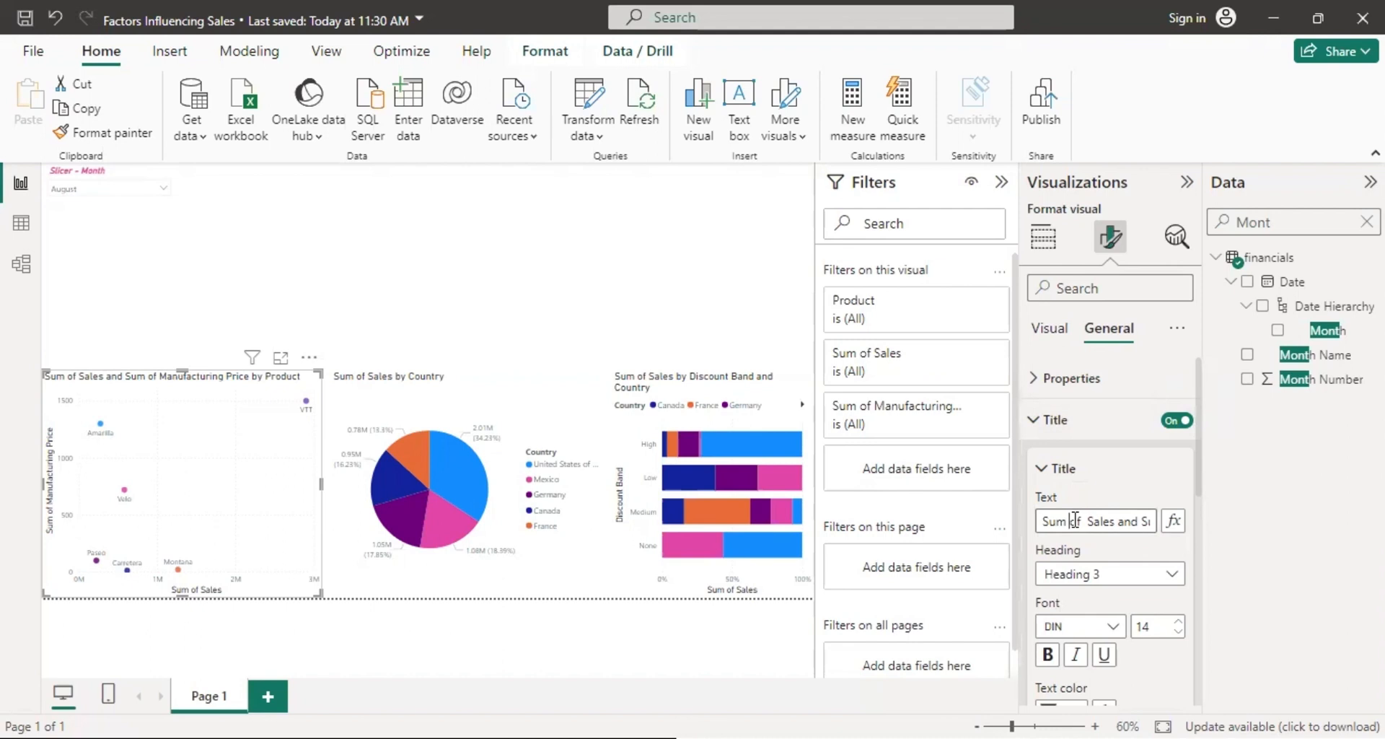
key("ctrl+a")
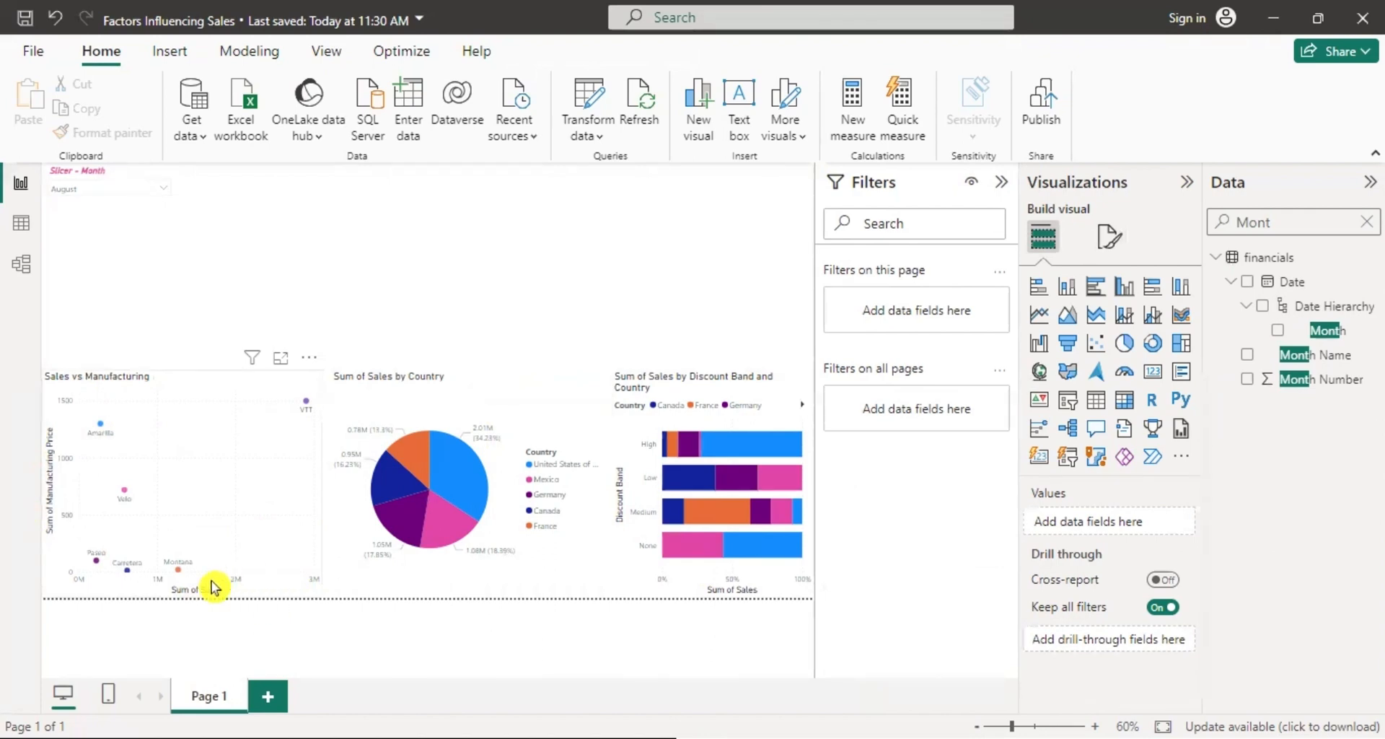
Set the title text of the scatter chart's X-axis to "Sales".
left_click(295, 422)
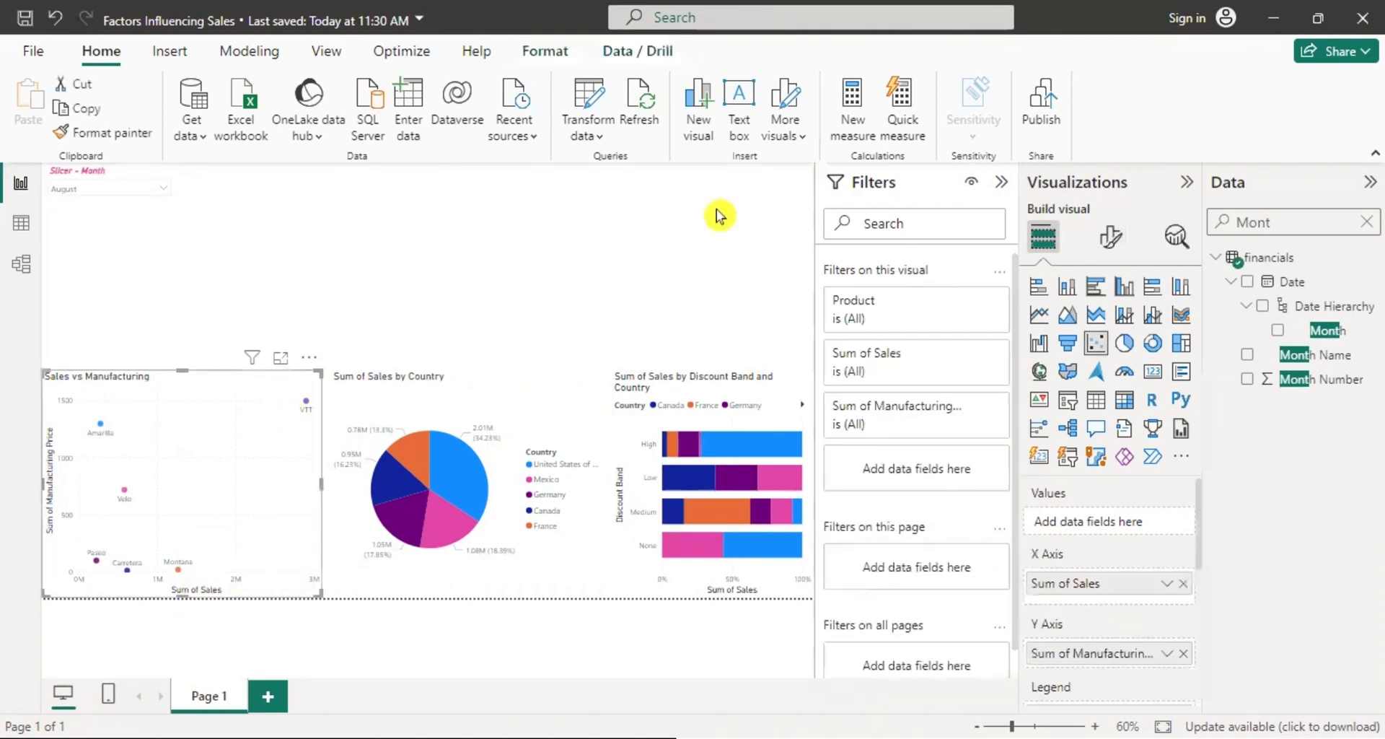
left_click(1111, 238)
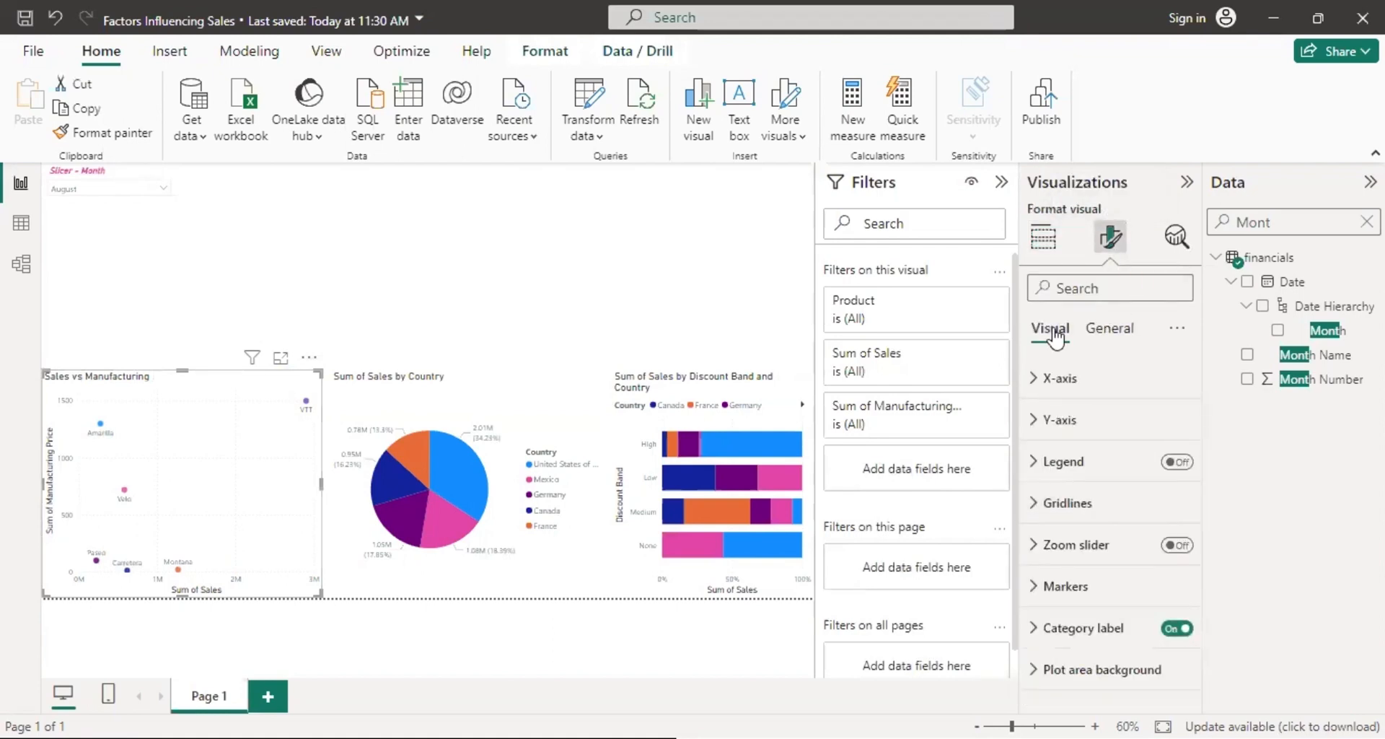
left_click(1034, 383)
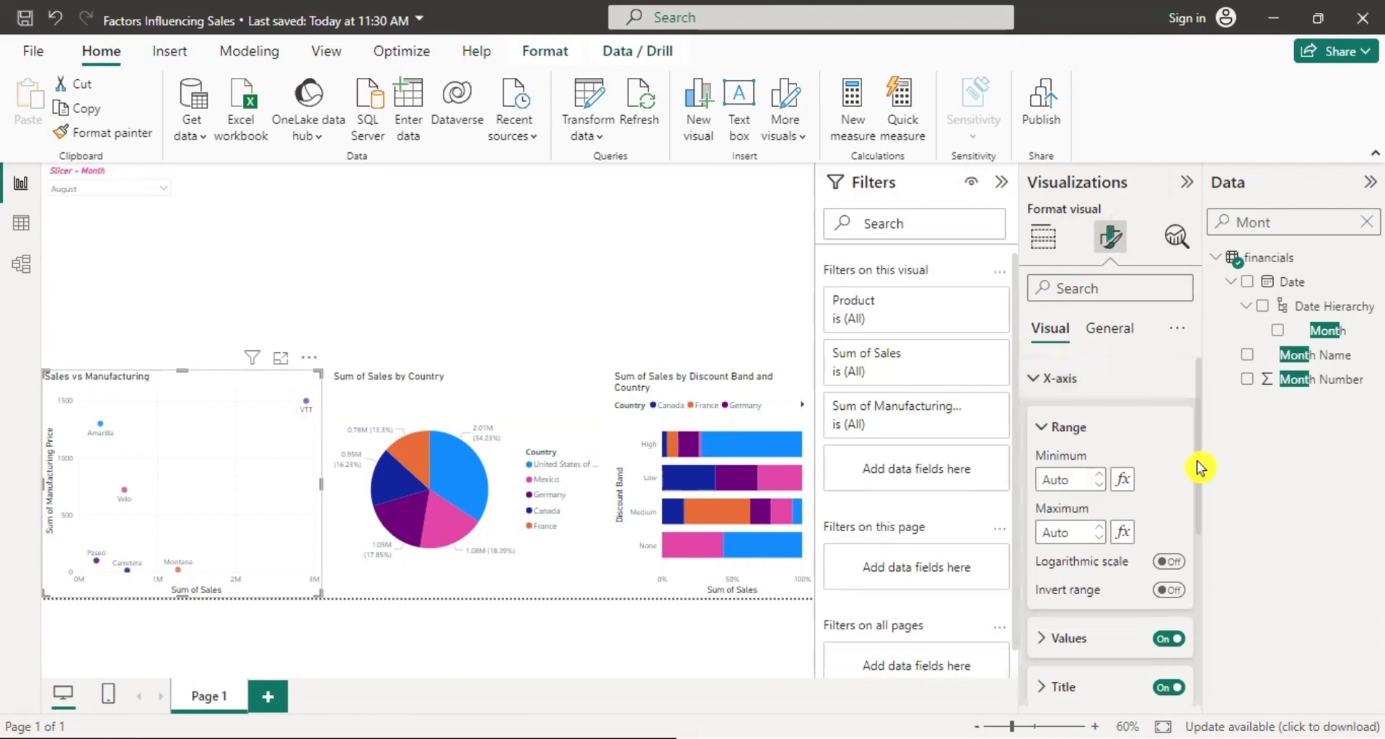
left_click_drag(1199, 467, 1200, 510)
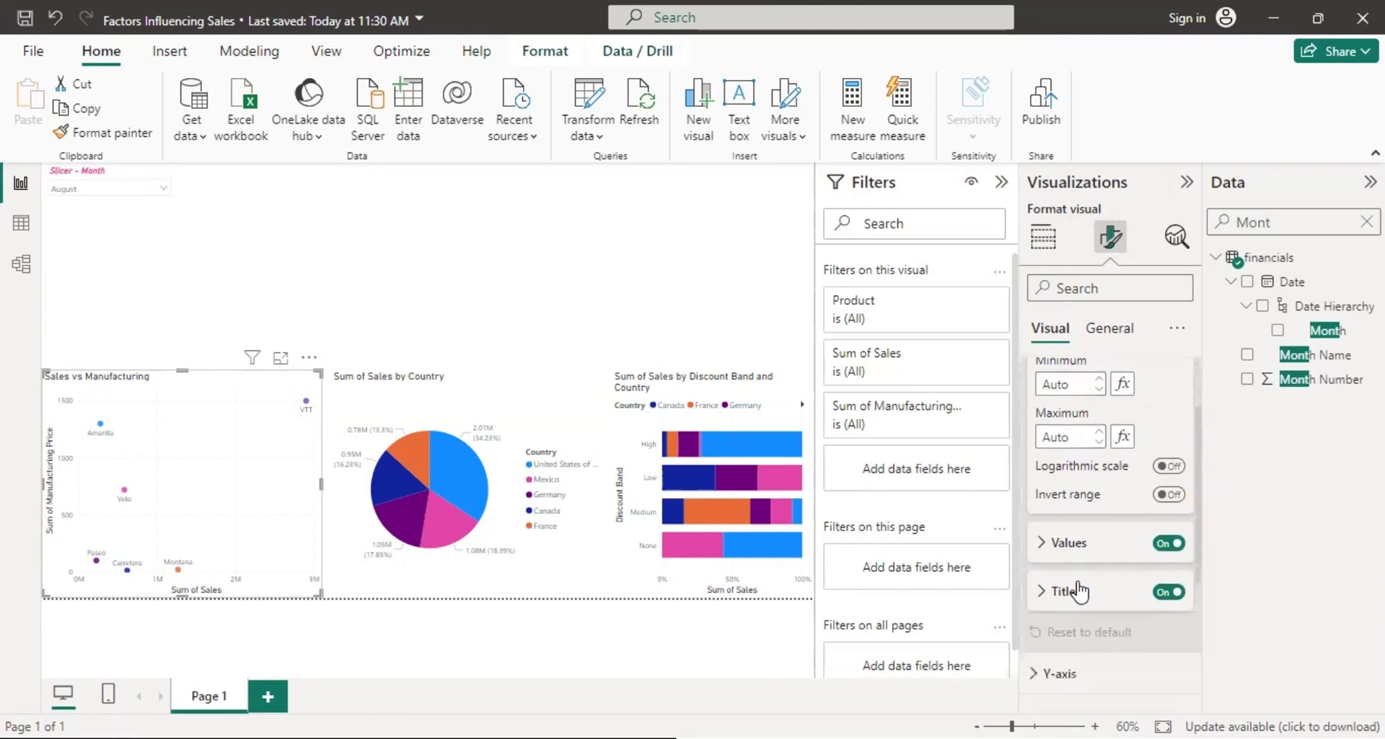
left_click(1041, 593)
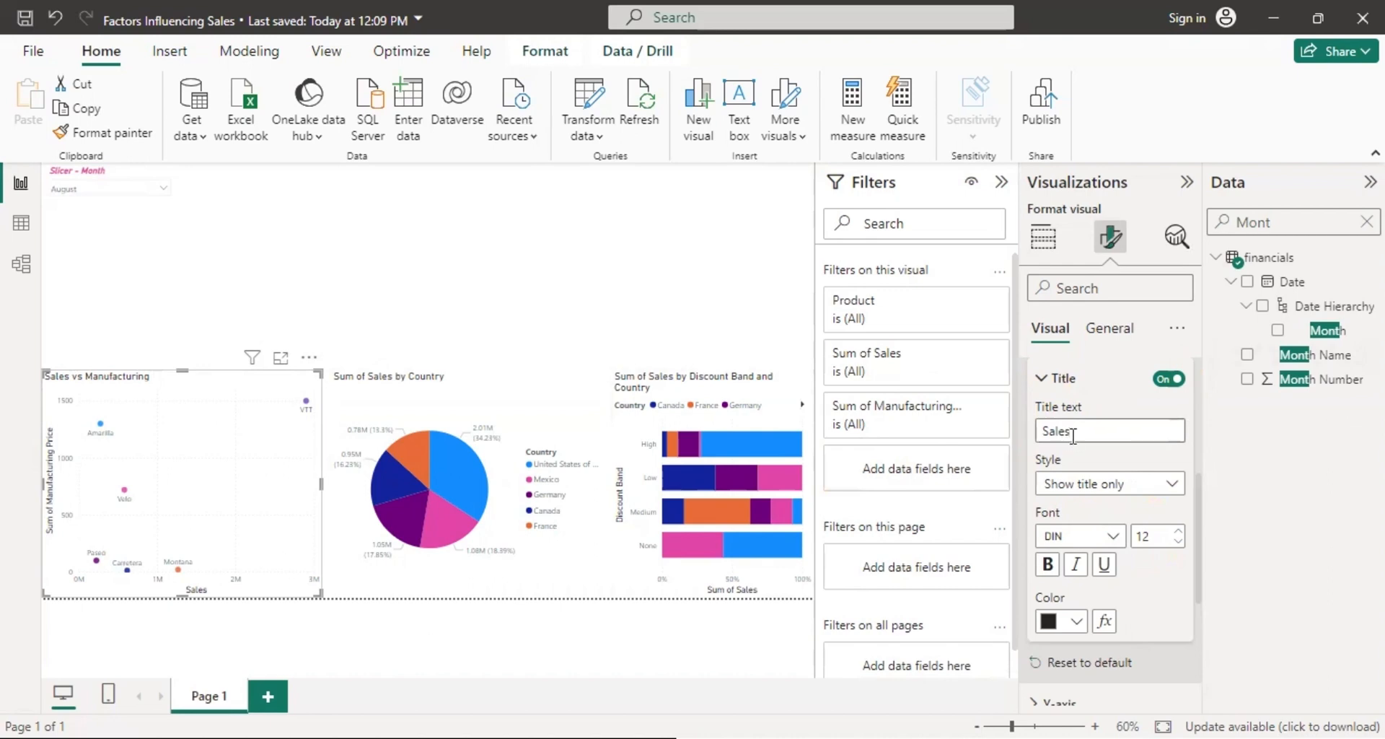
left_click(389, 238)
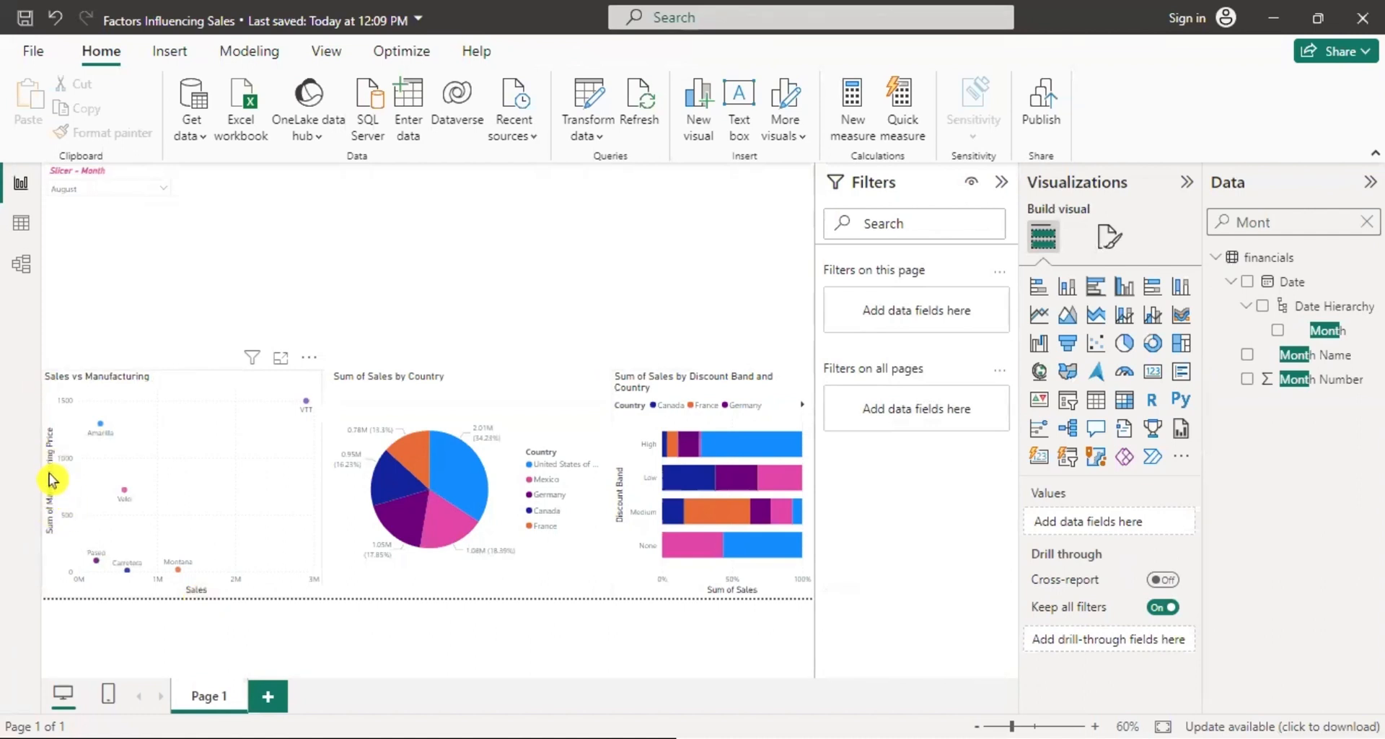
Set the title text of the scatter chart's Y-axis to "Manufacturing Price".
left_click(228, 401)
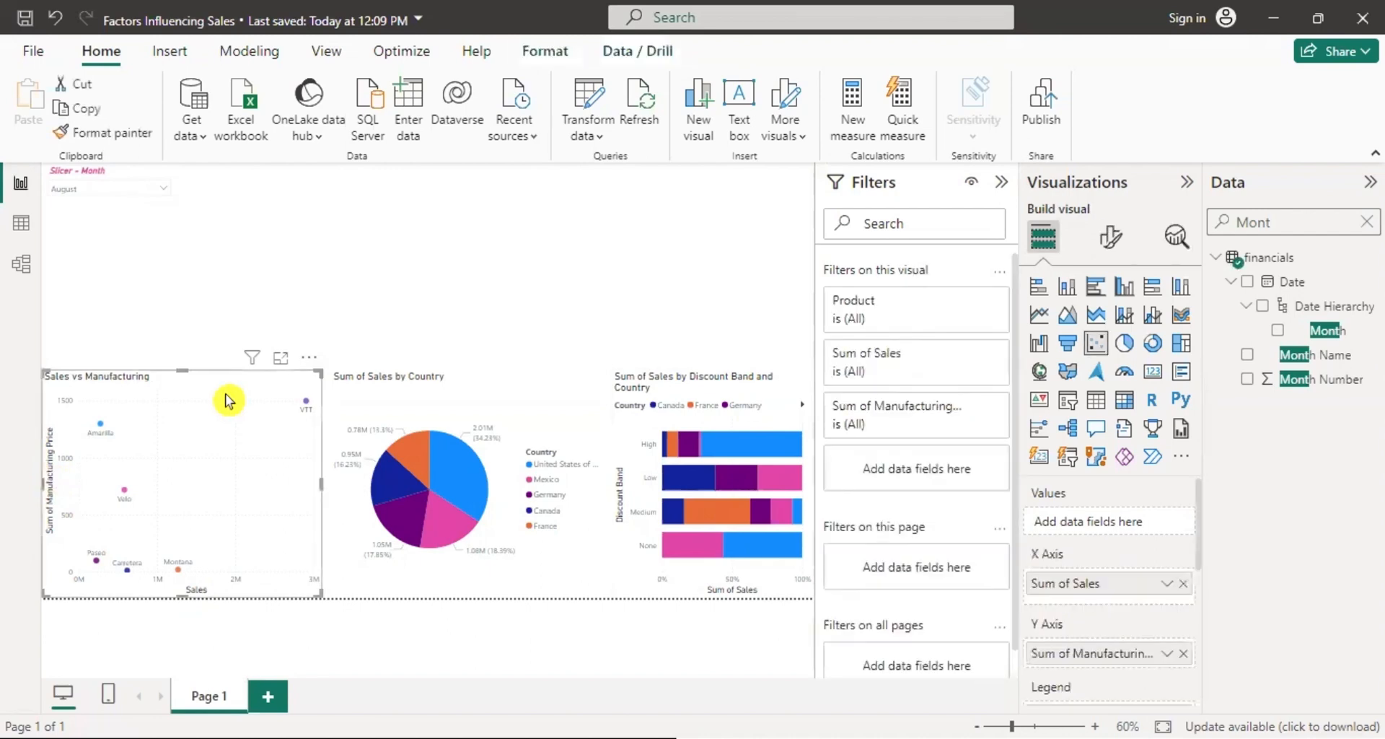
left_click(1111, 241)
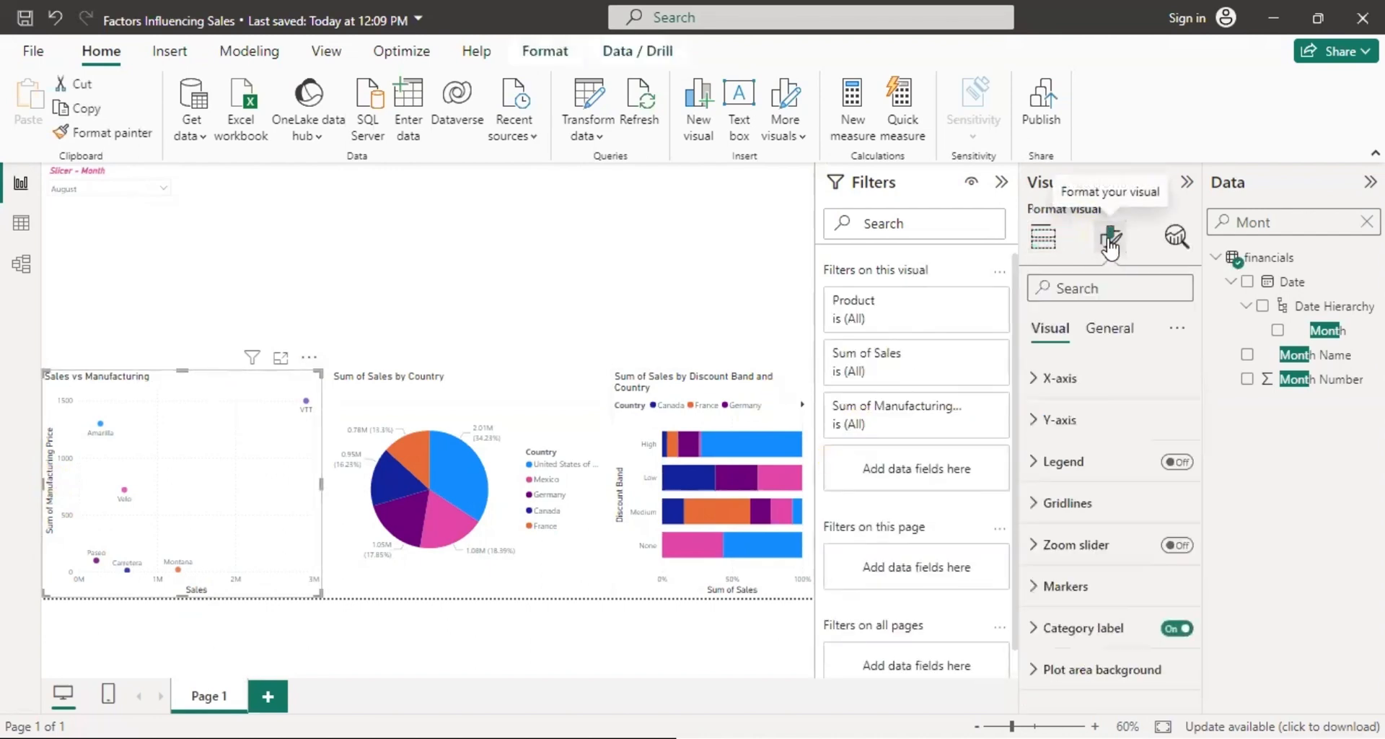
left_click(1033, 426)
scroll(1036, 556, "down", 3)
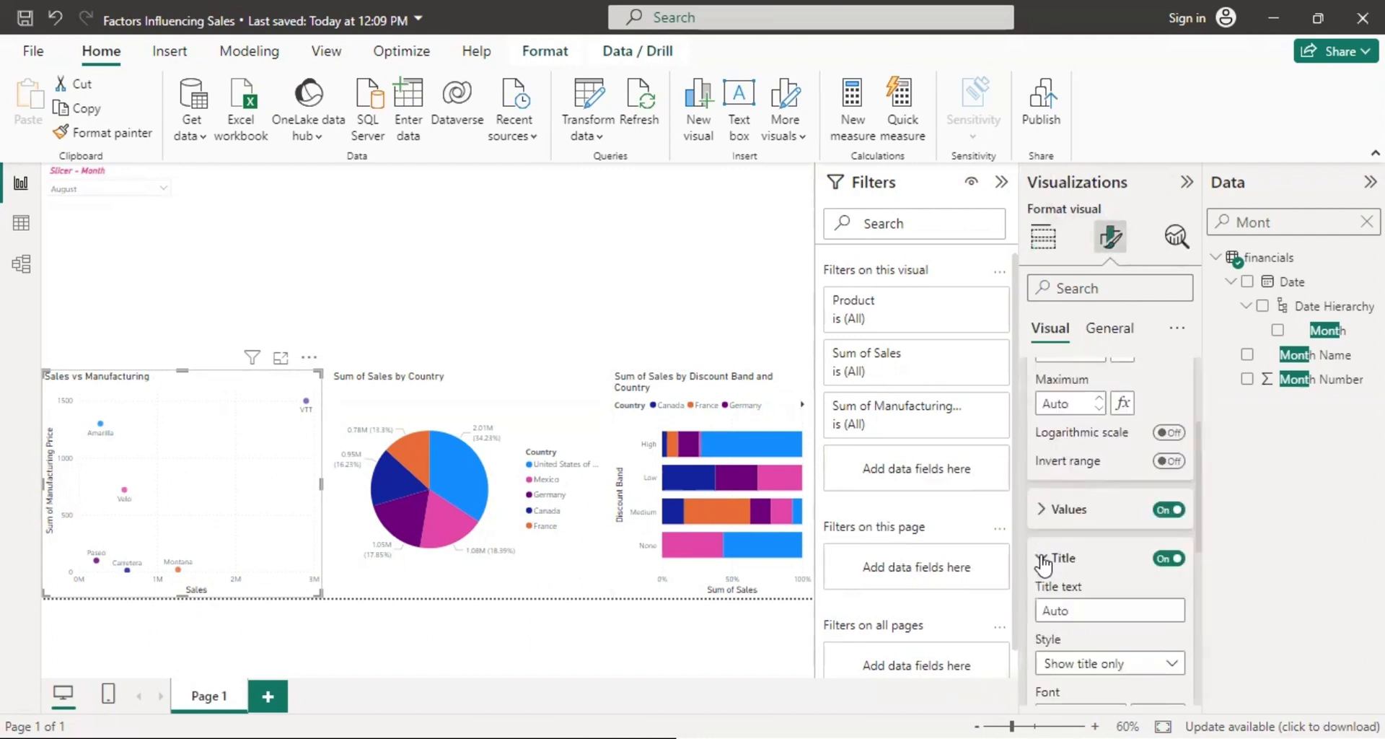
left_click(1067, 610)
type("Manufacturing Price")
left_click(274, 635)
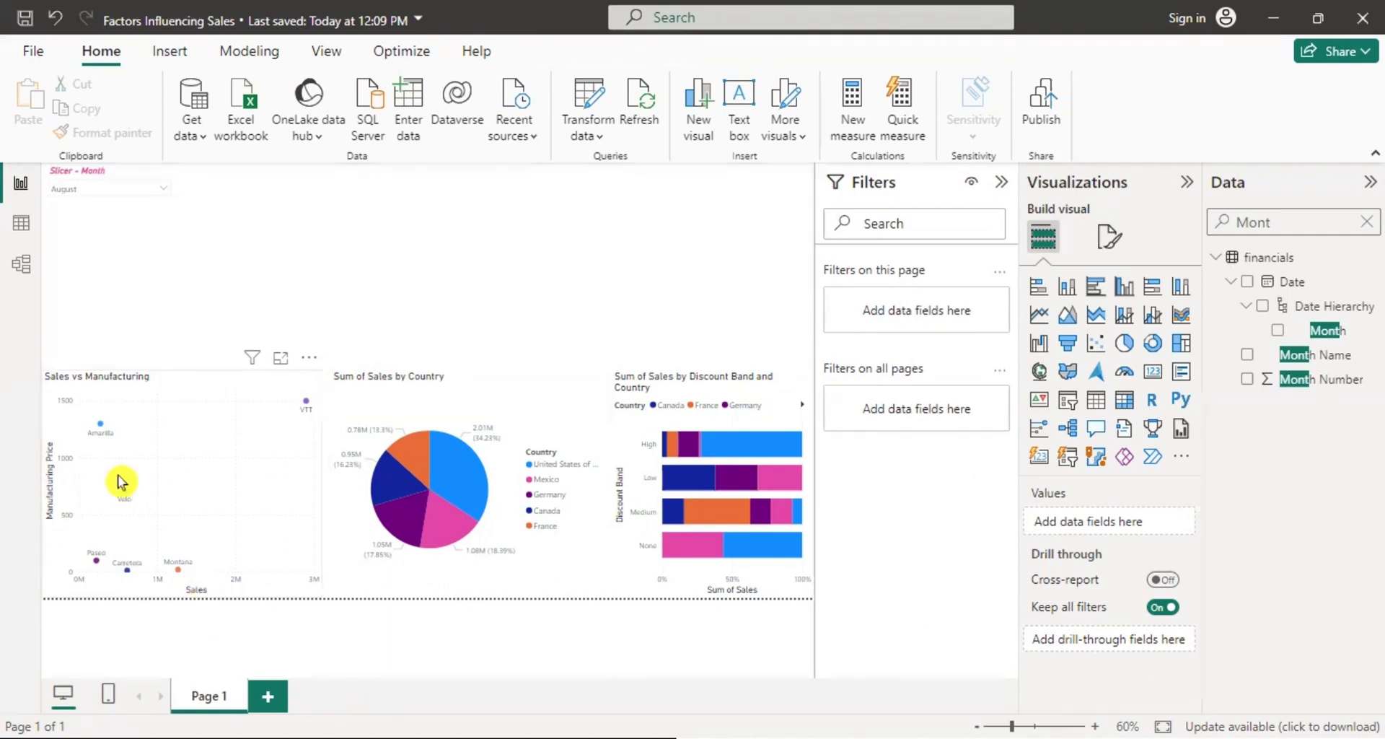
Shorten the pie chart's title to "Sales by Country".
left_click(477, 388)
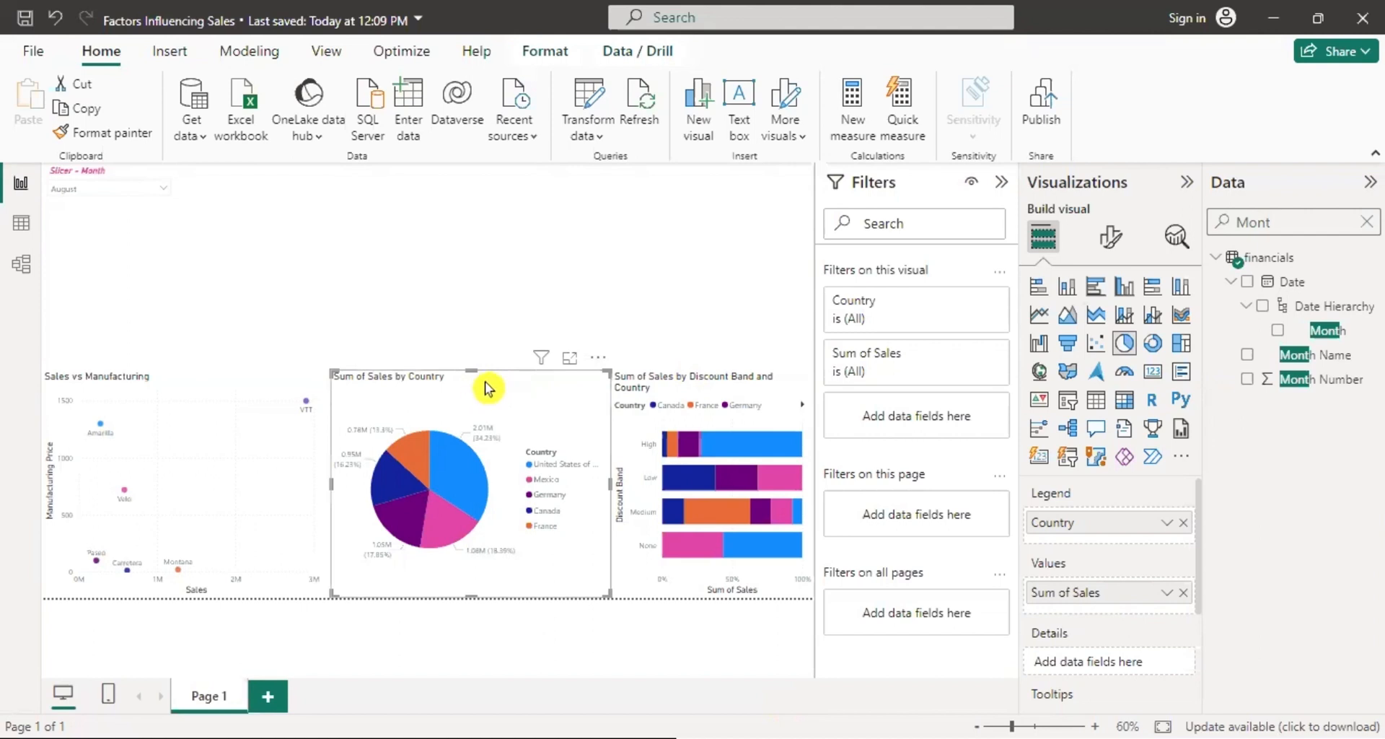
left_click(1108, 239)
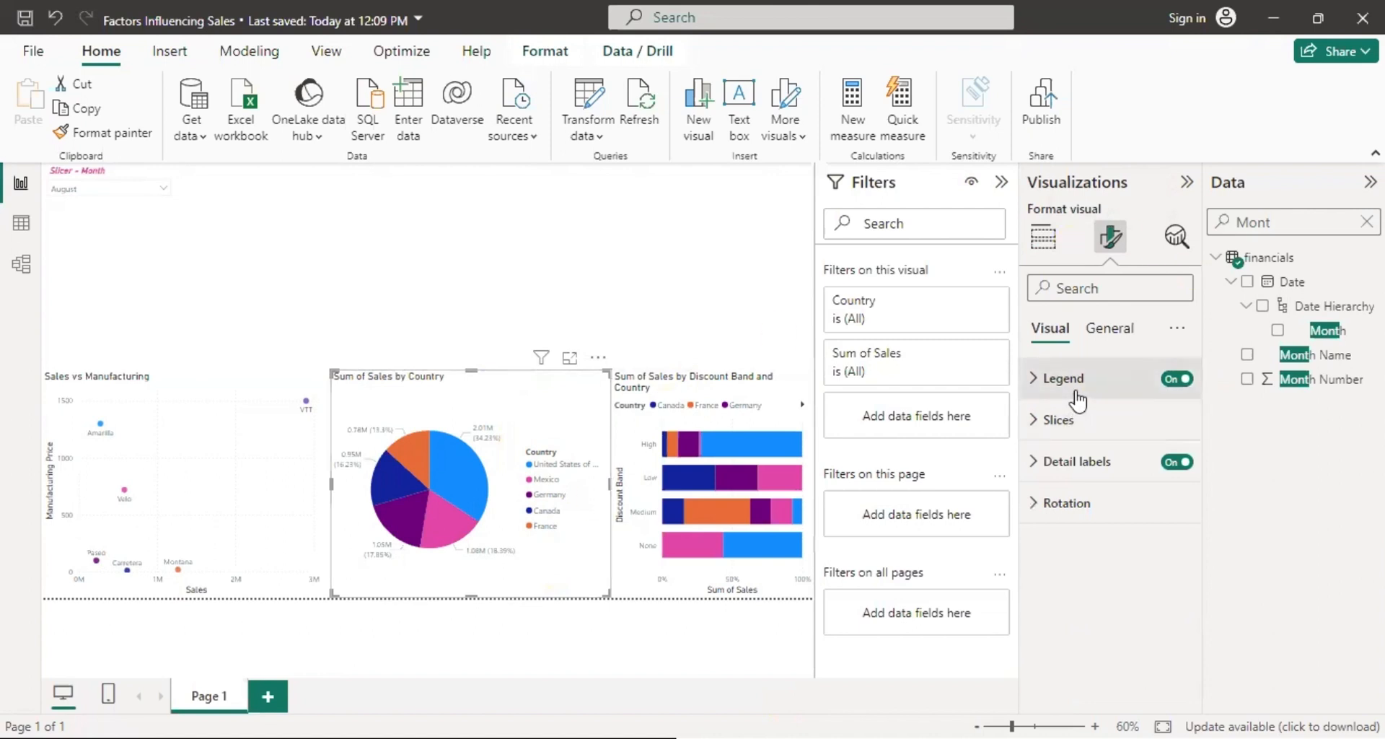
left_click(1102, 333)
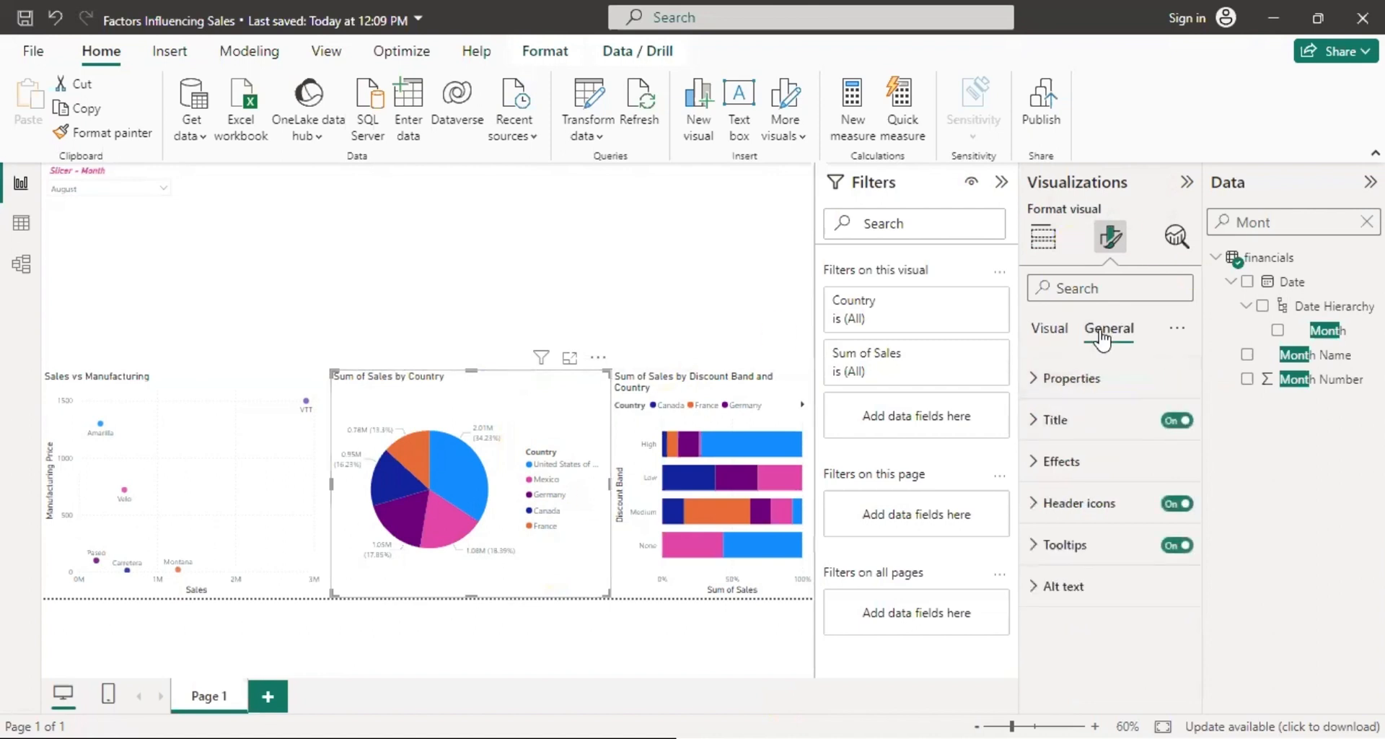
left_click(1037, 424)
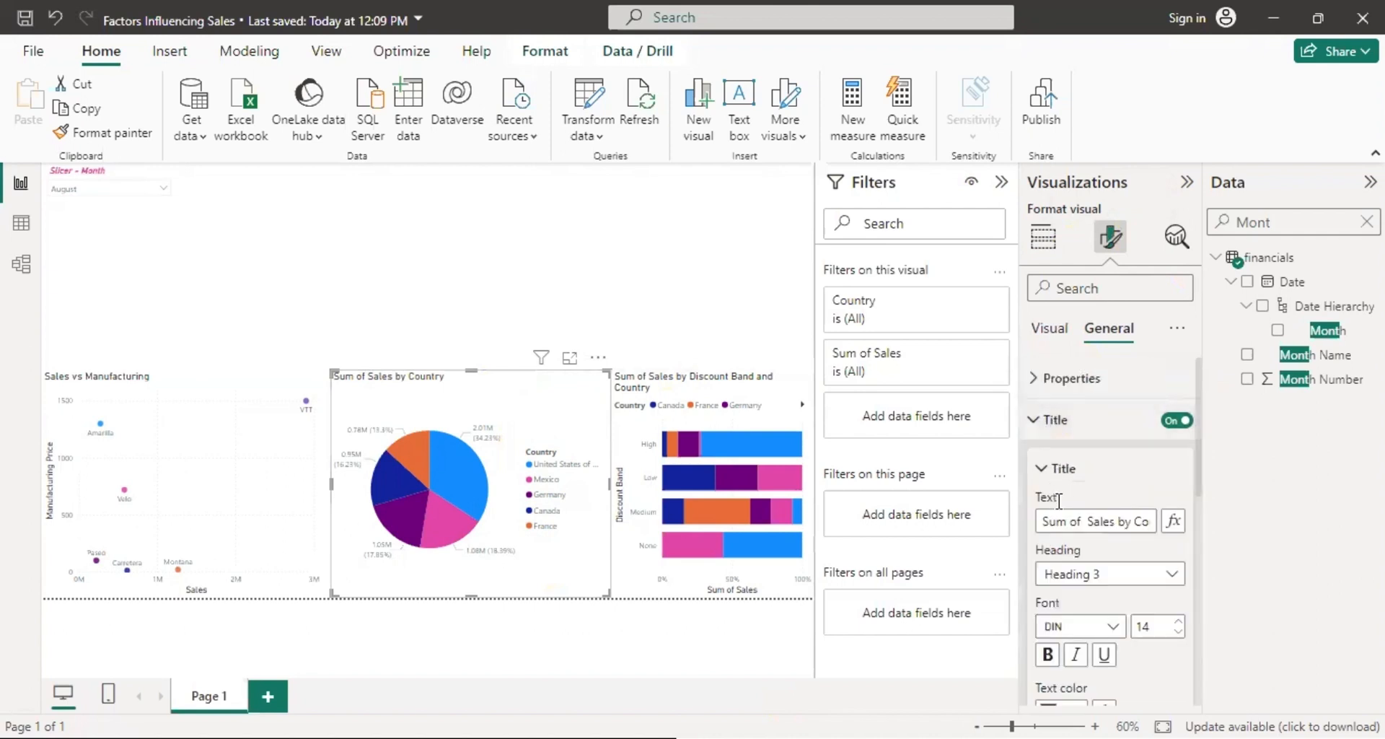
left_click_drag(1085, 521, 1005, 526)
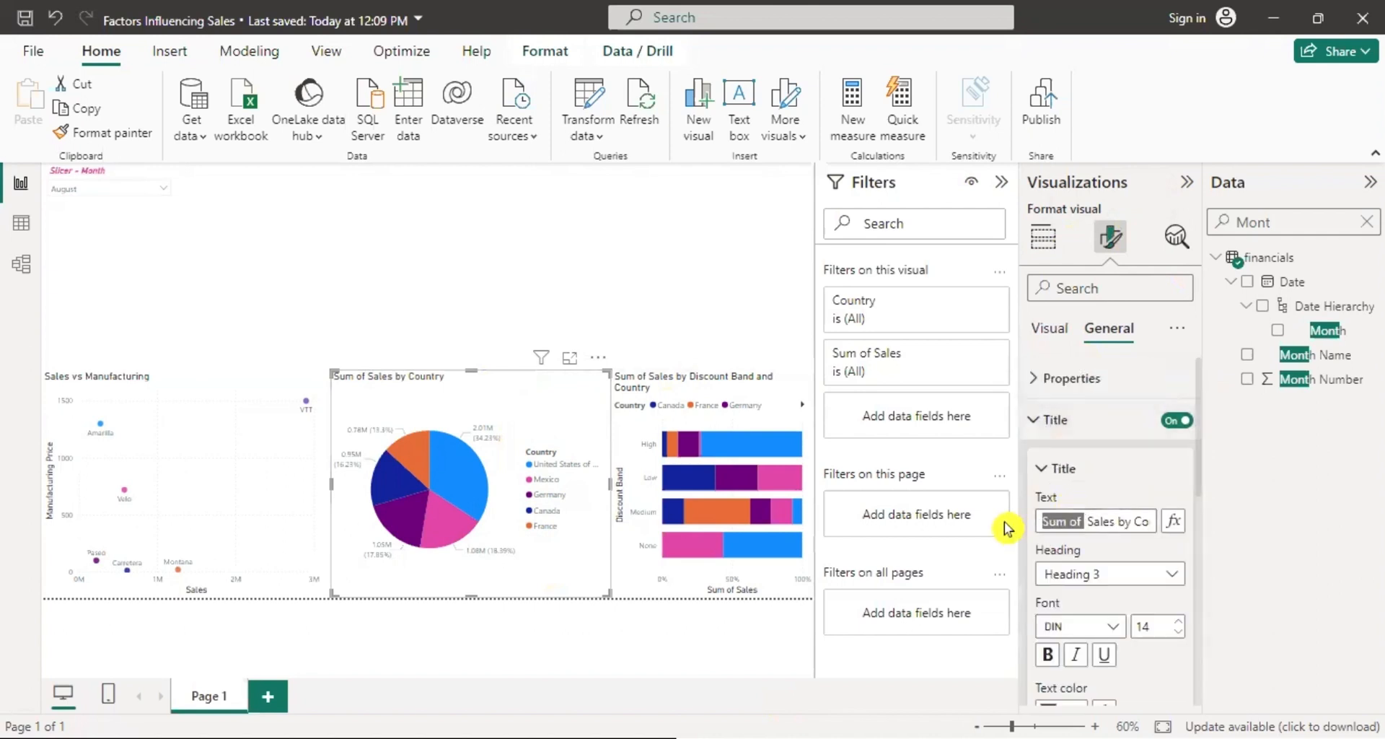
key("BackSpace")
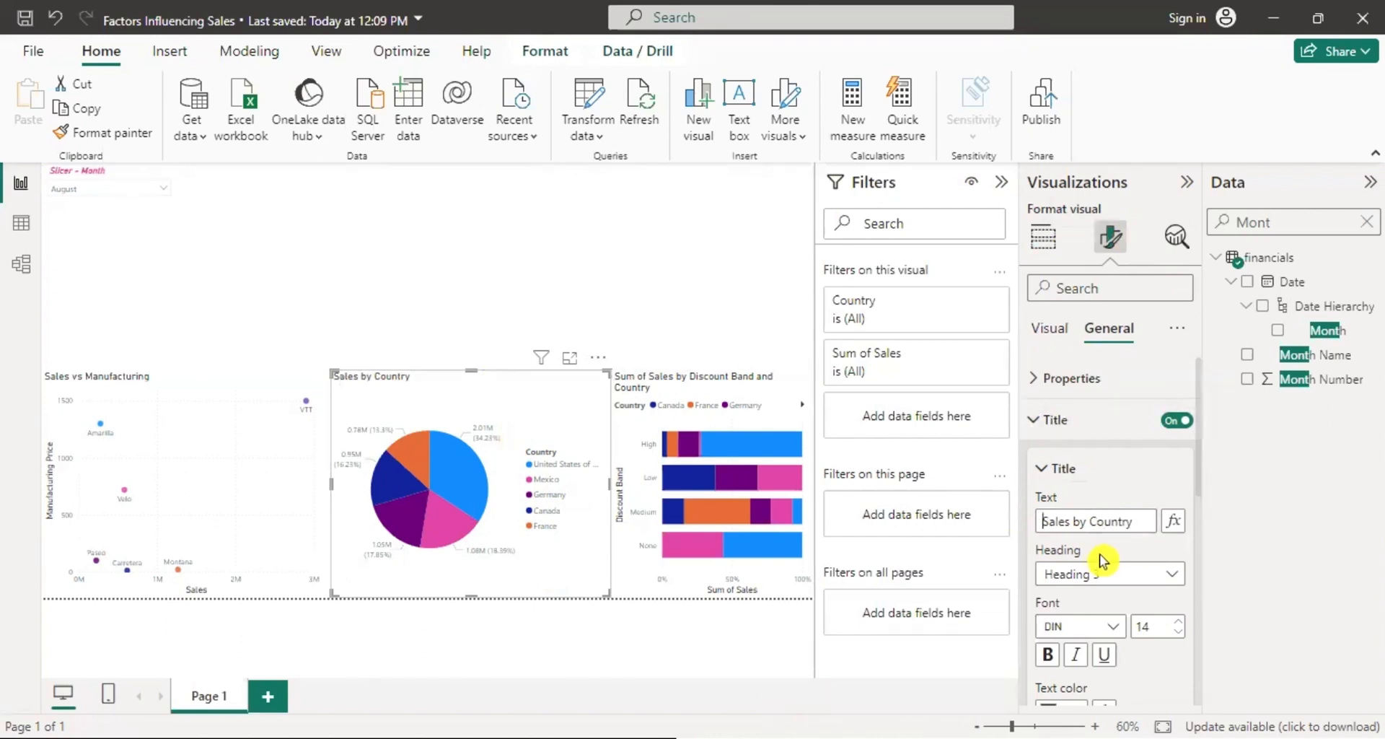
Review the pie chart's slice colours and try turning its detail labels off and back on.
left_click(1050, 328)
left_click(1033, 421)
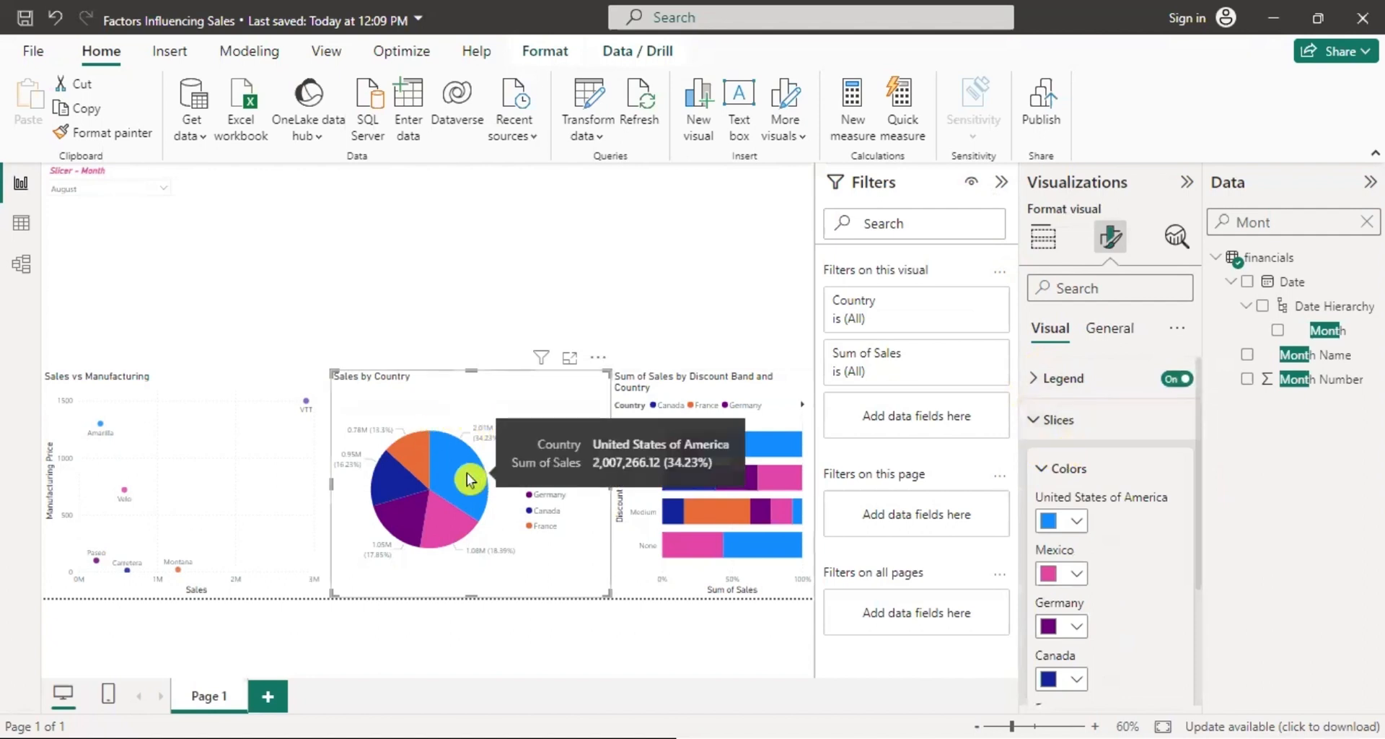
mouse_move(417, 522)
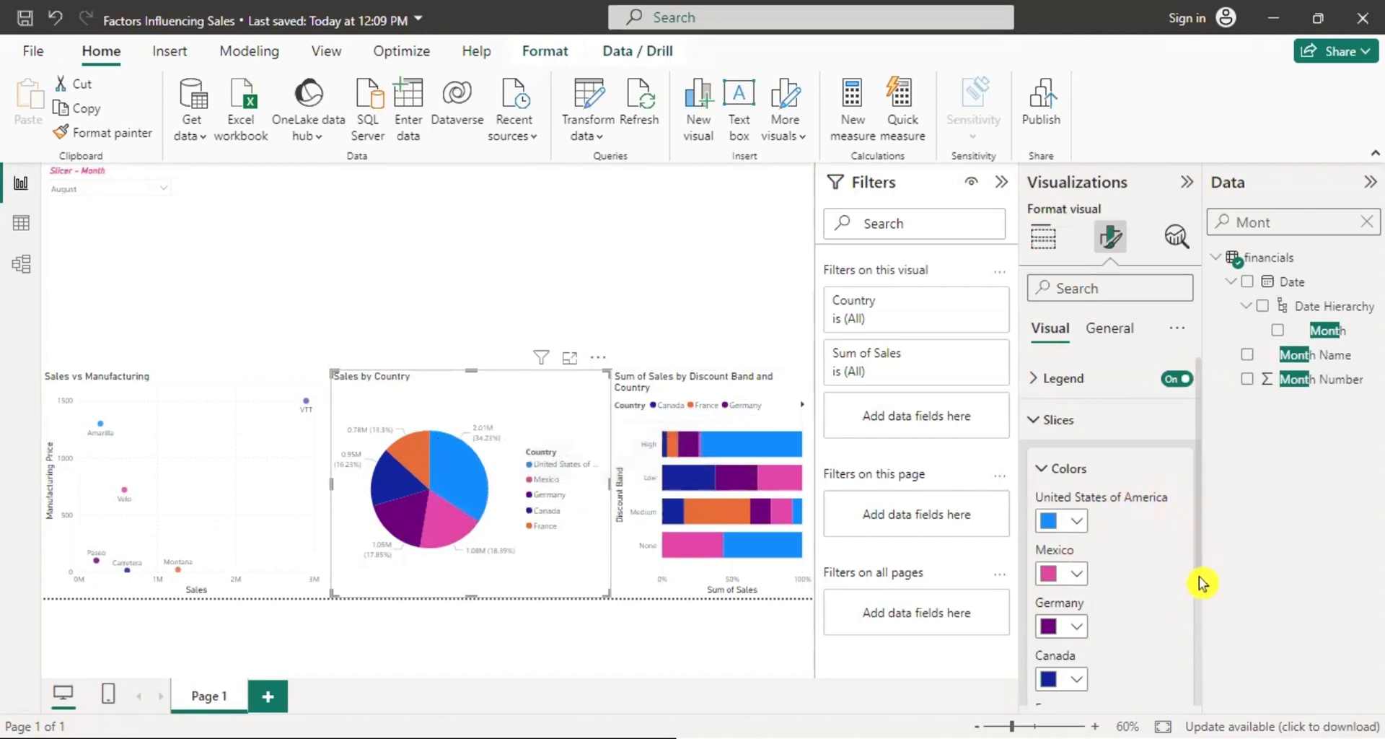
scroll(1039, 651, "down", 3)
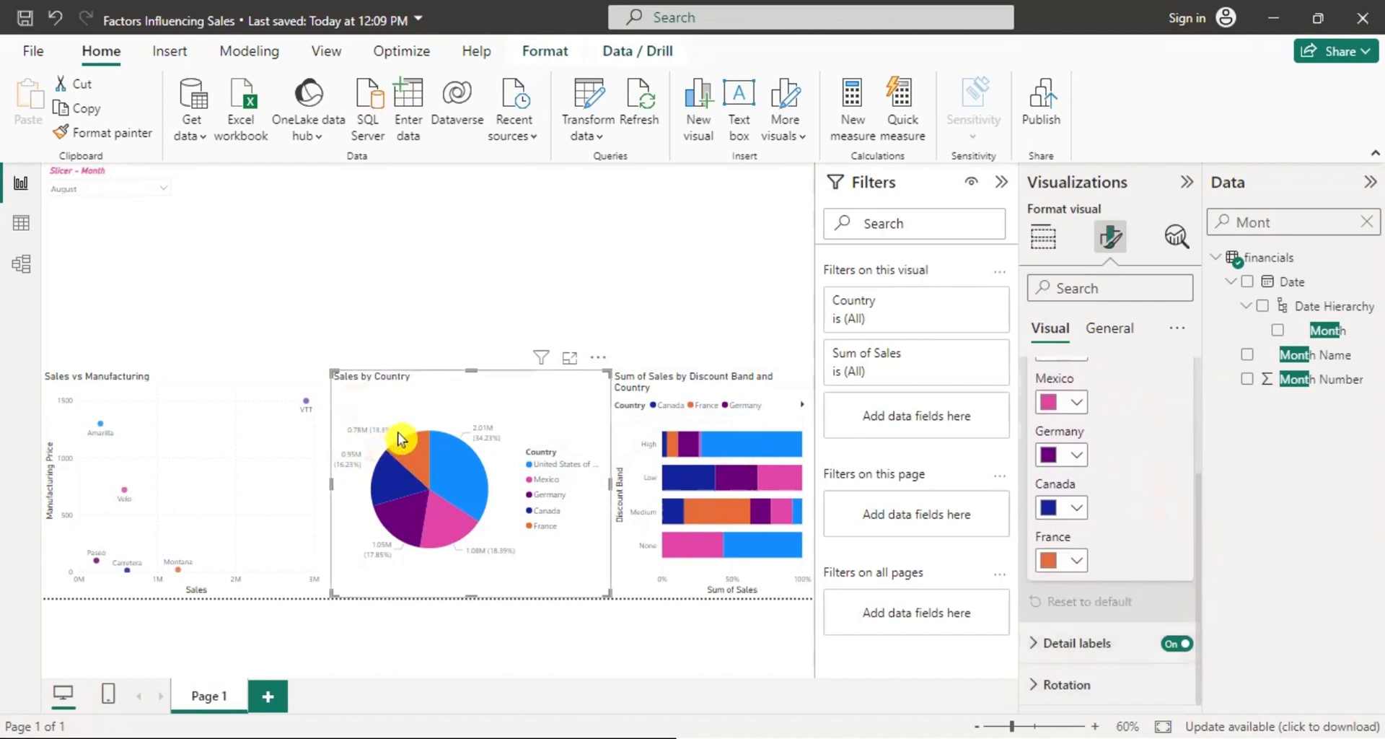
left_click(1178, 644)
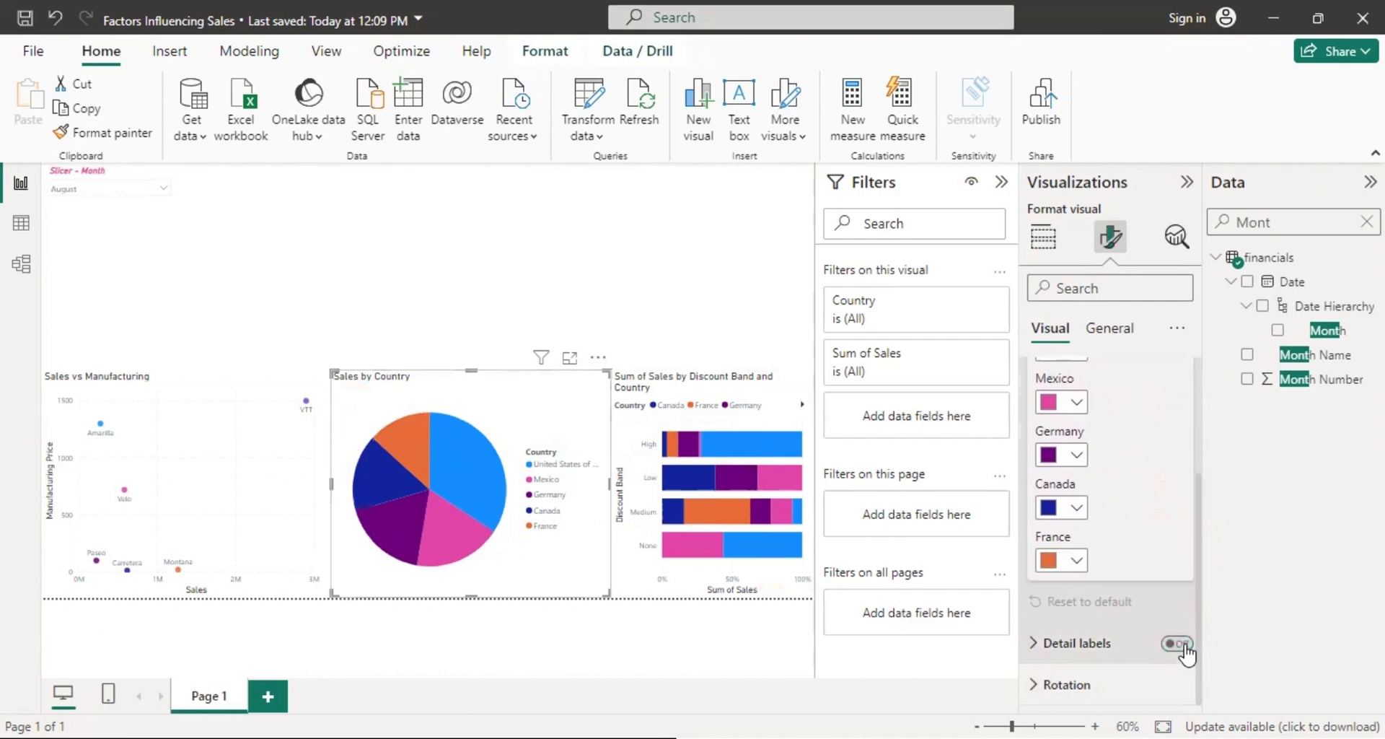
left_click(1179, 644)
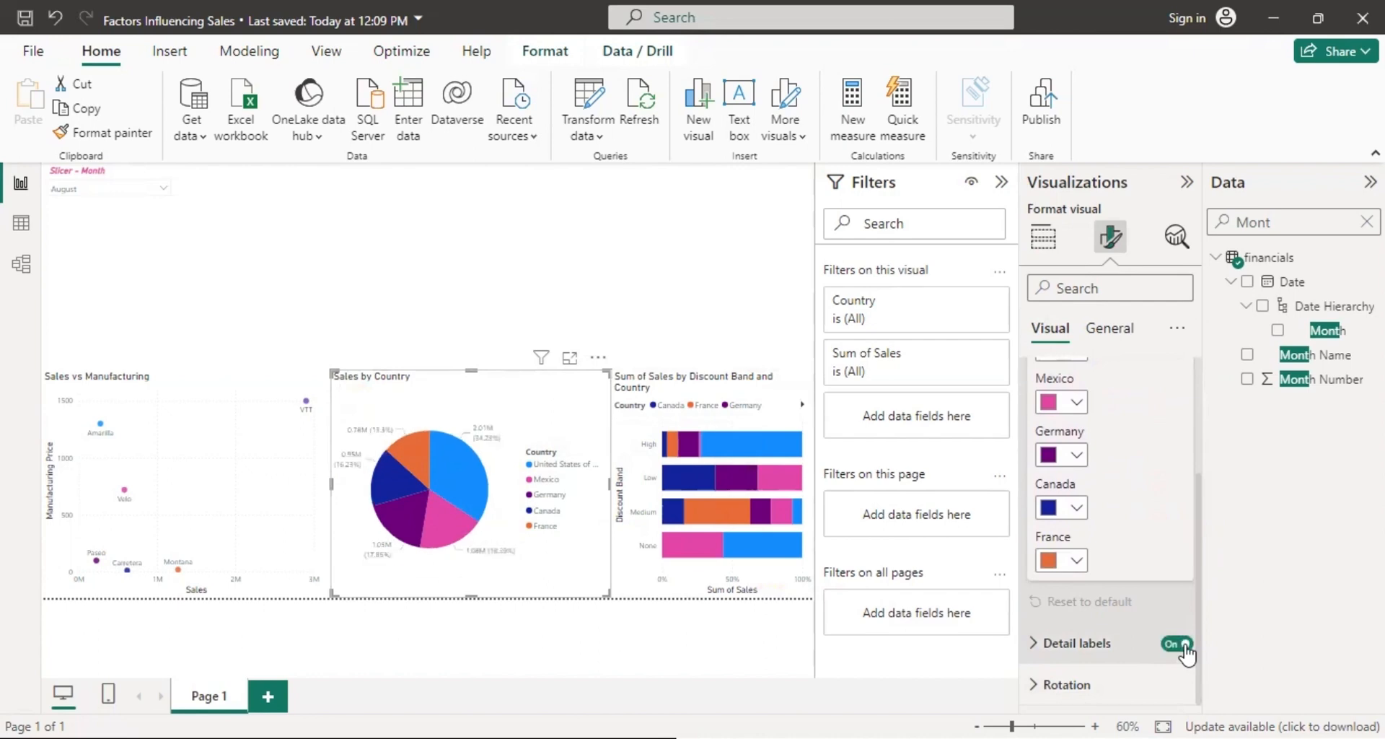
Try the Inside position for the pie chart's detail labels and return it to Outside.
left_click(1025, 647)
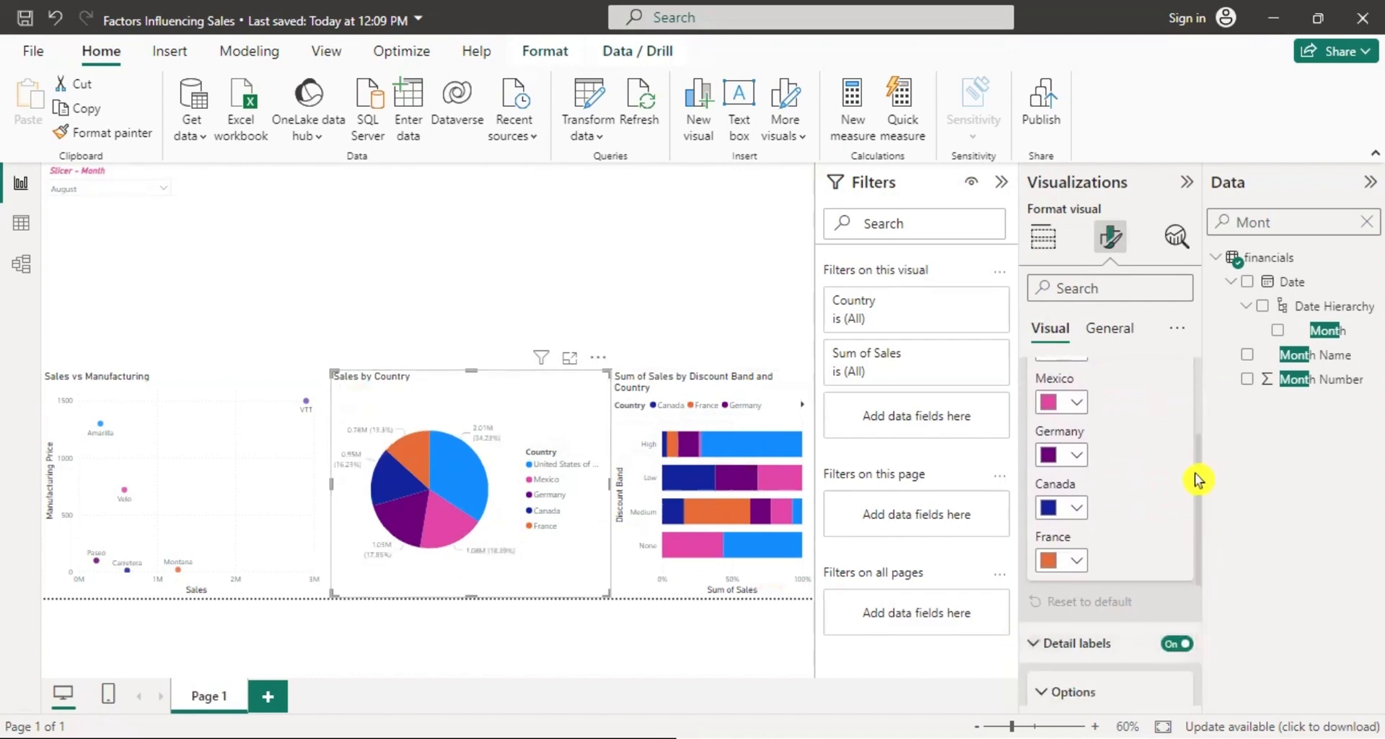
scroll(1201, 480, "down", 4)
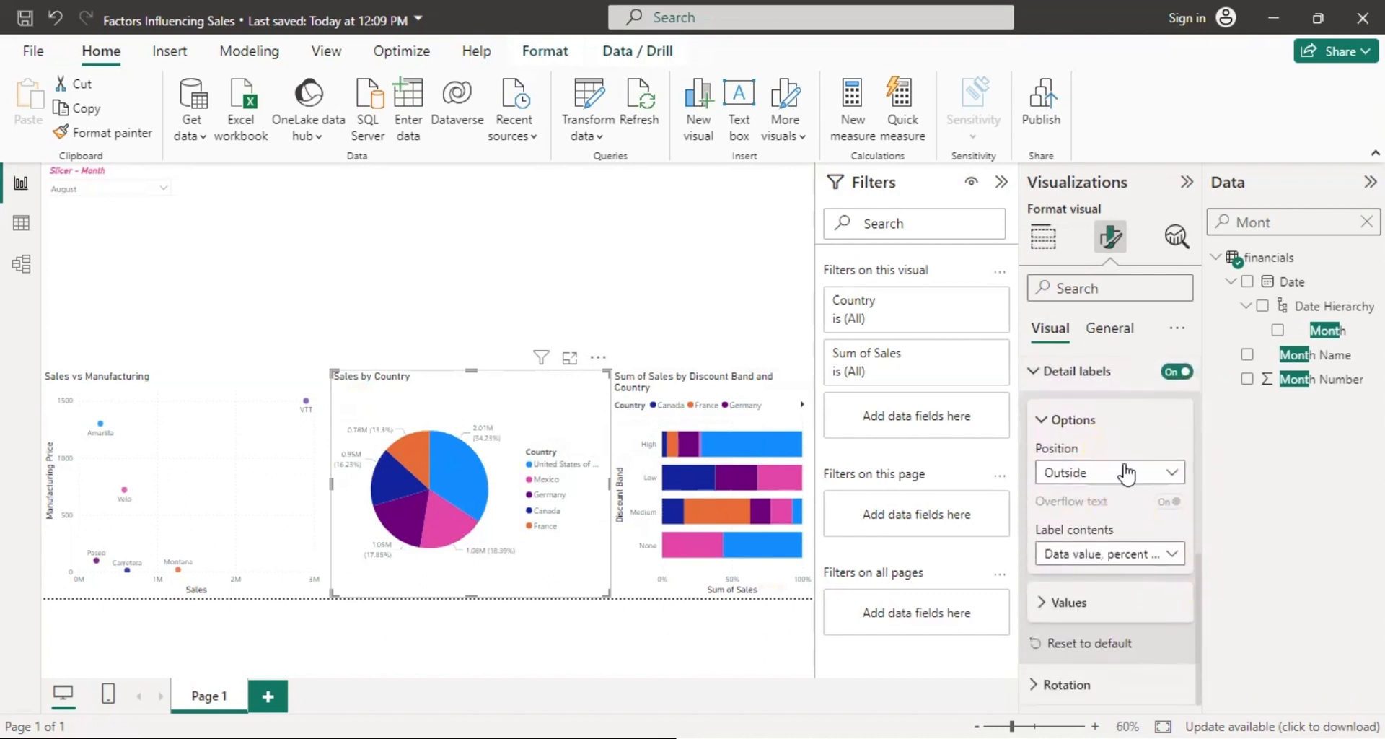
left_click(1174, 474)
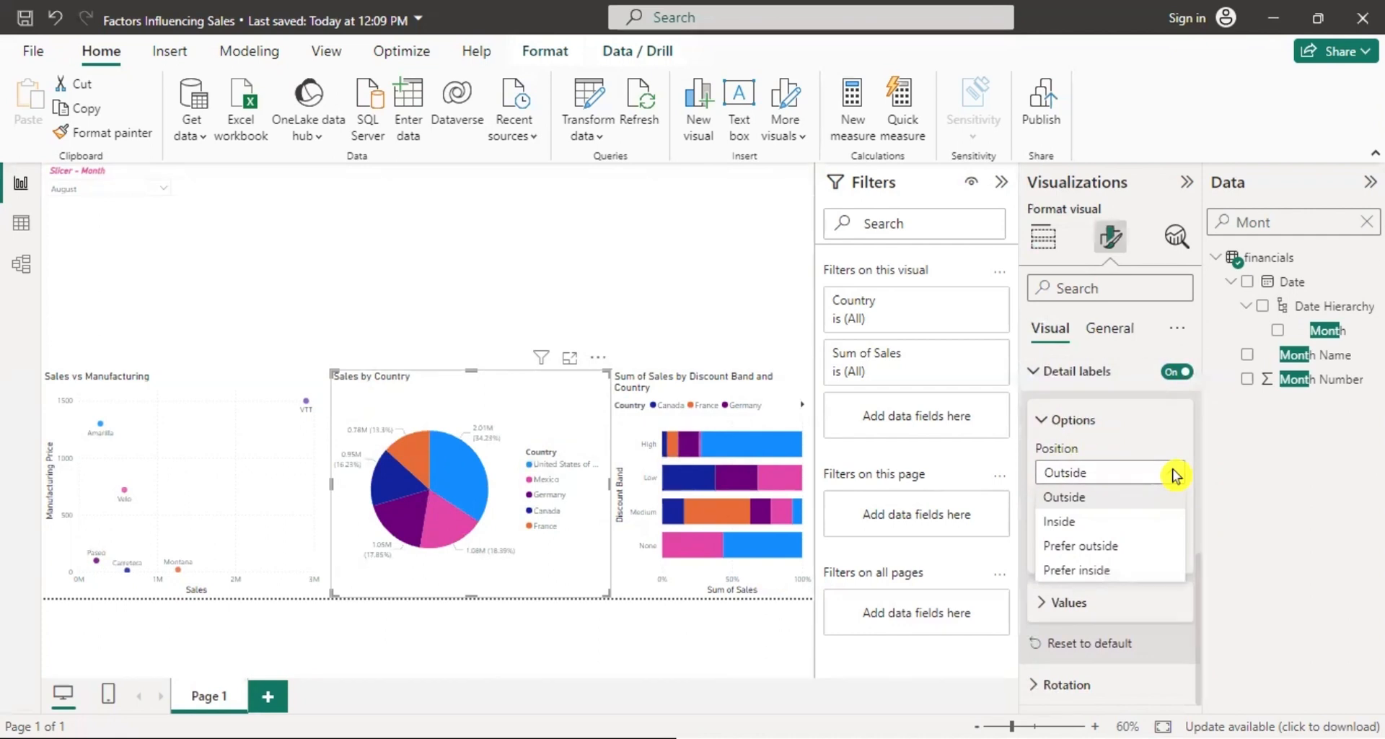
left_click(1120, 521)
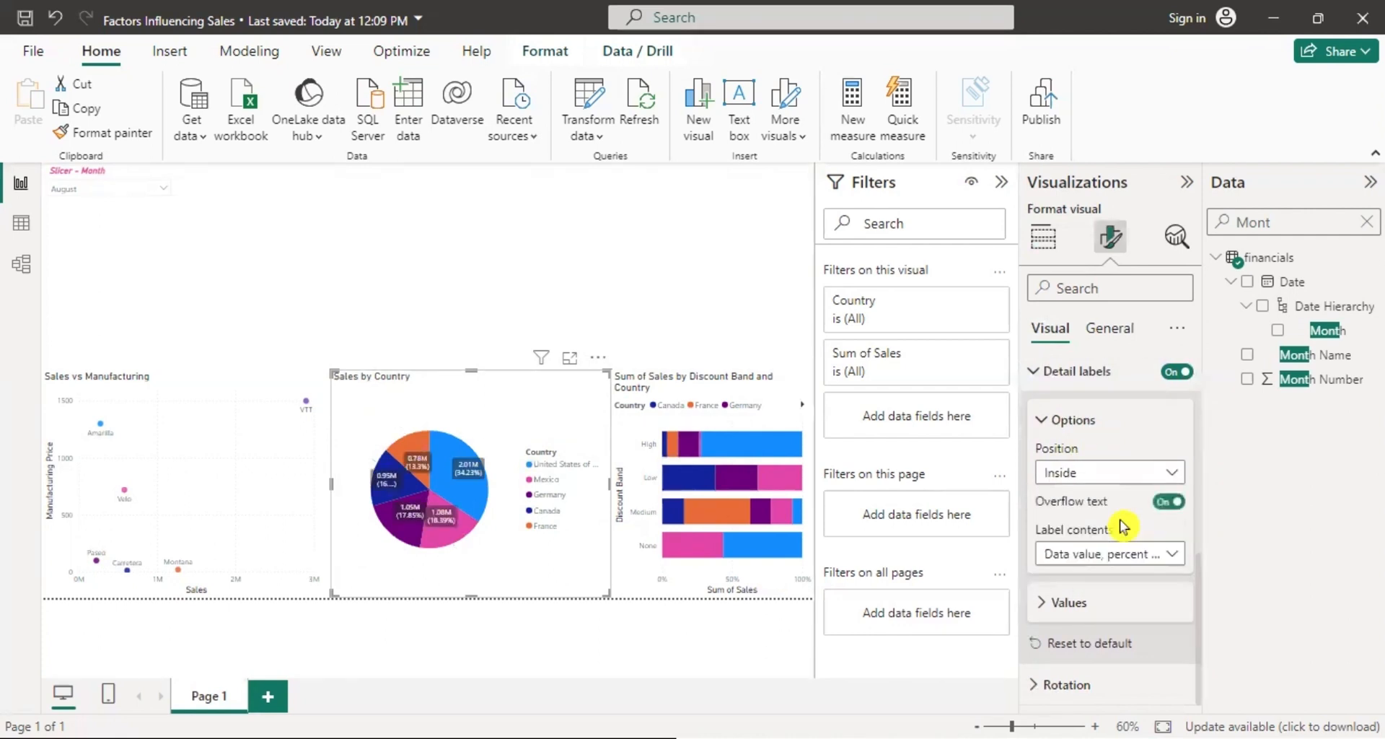
left_click(1174, 473)
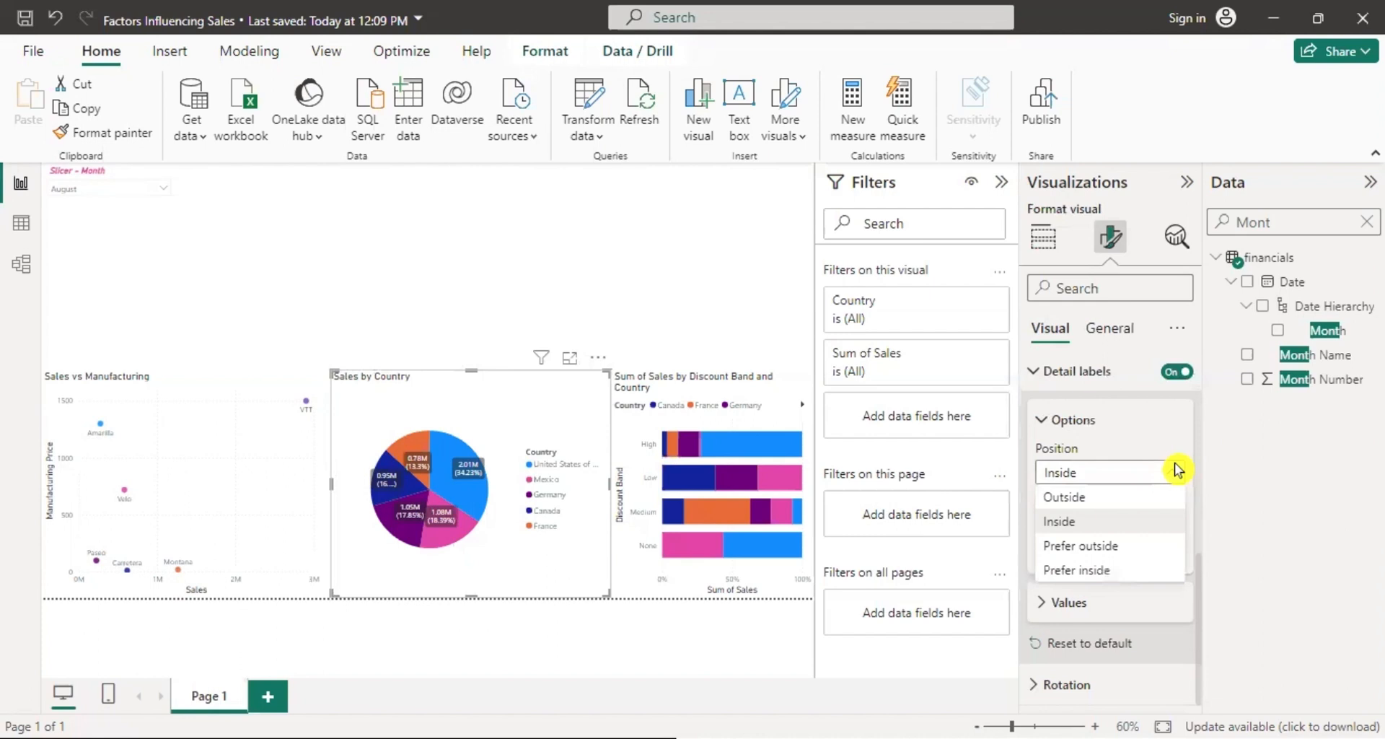
left_click(1123, 498)
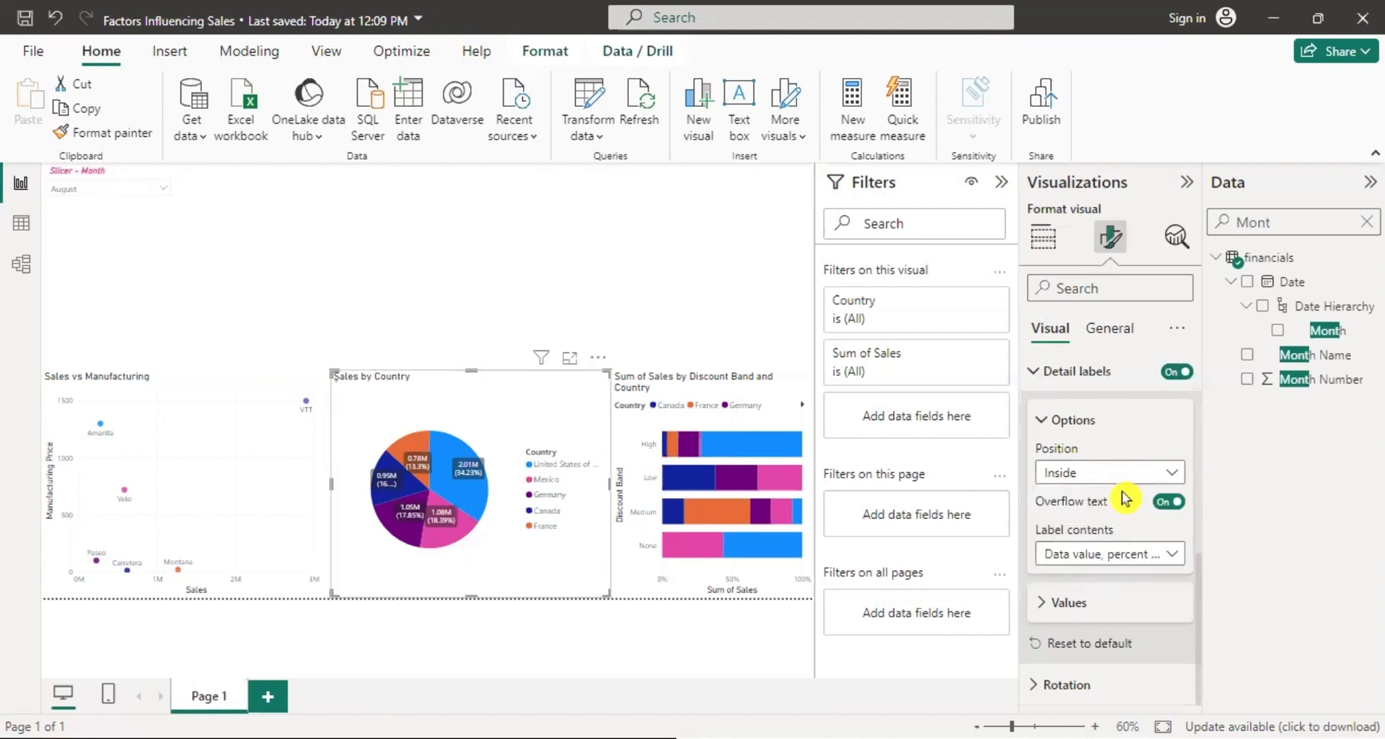
Set the position of the pie chart's detail labels to Prefer outside and expand their value formatting options.
left_click(1174, 475)
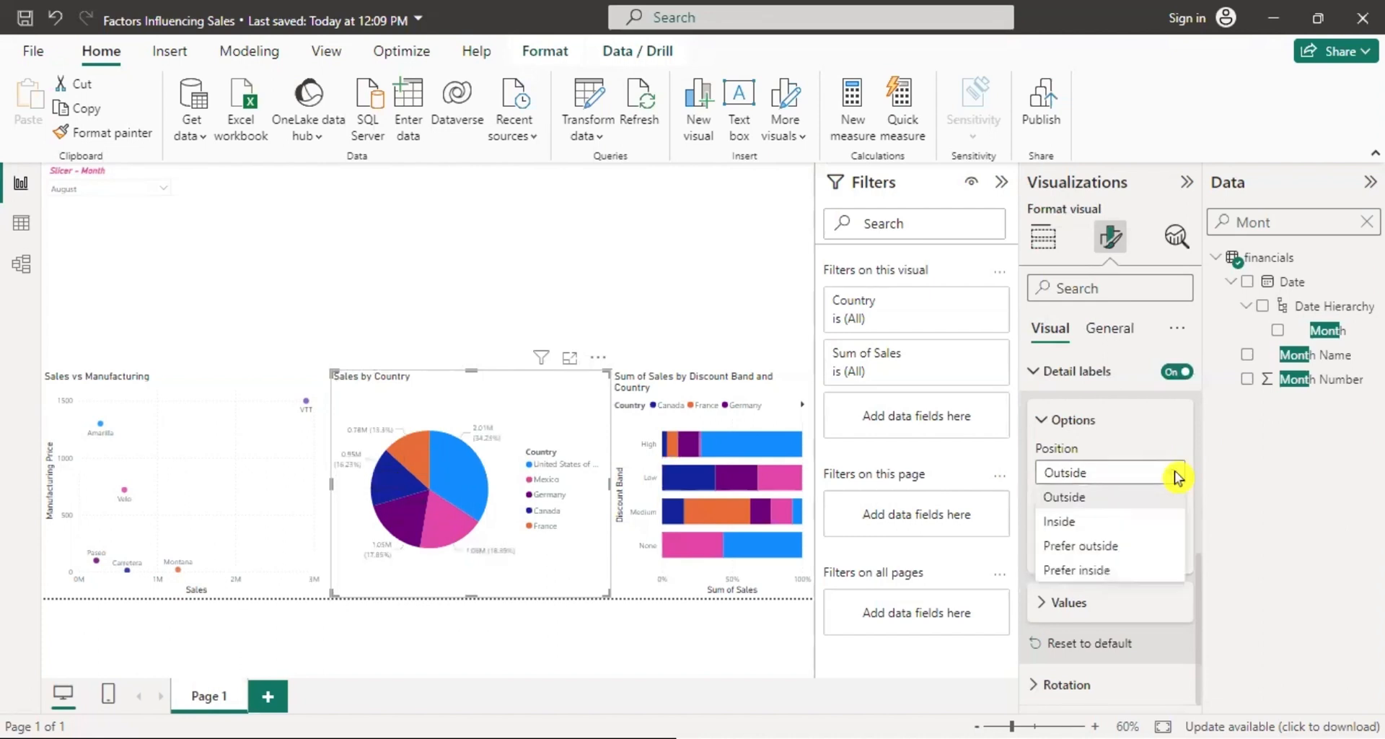
left_click(1115, 548)
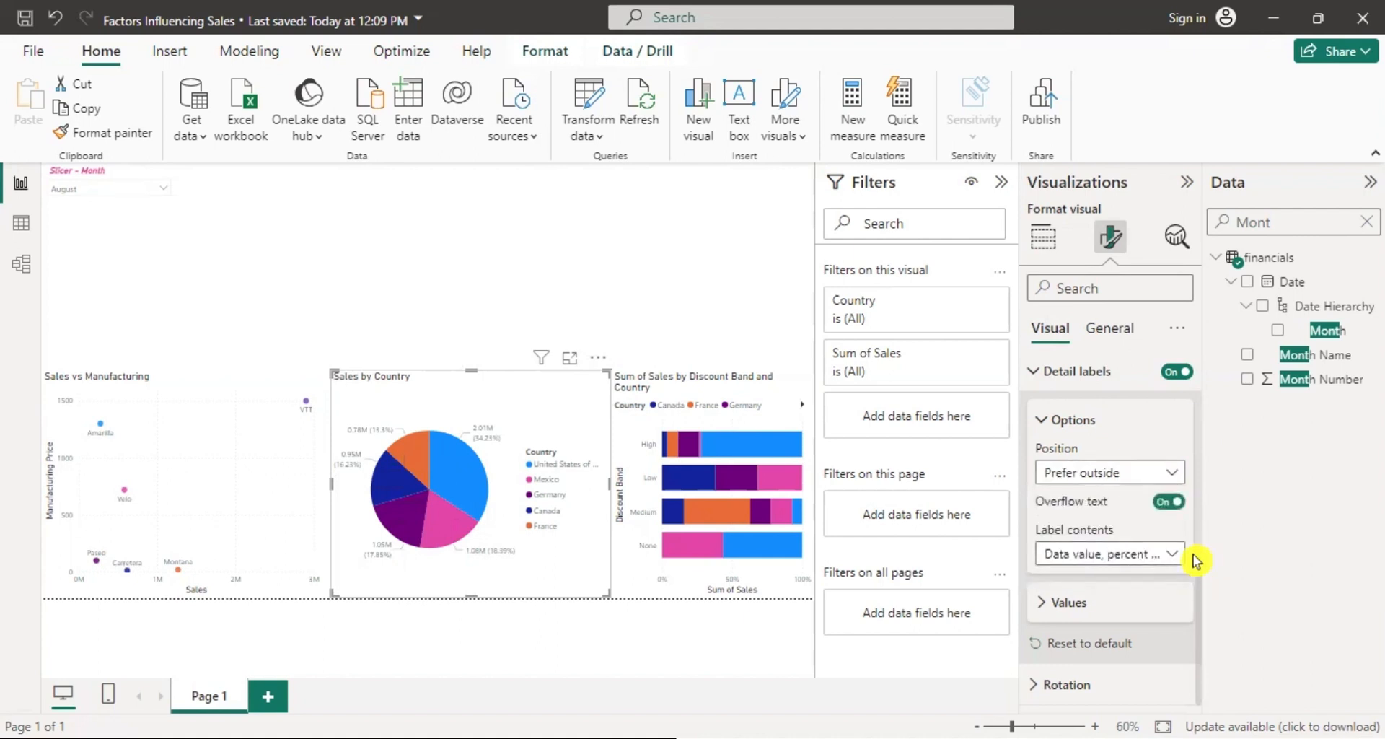
left_click(1041, 605)
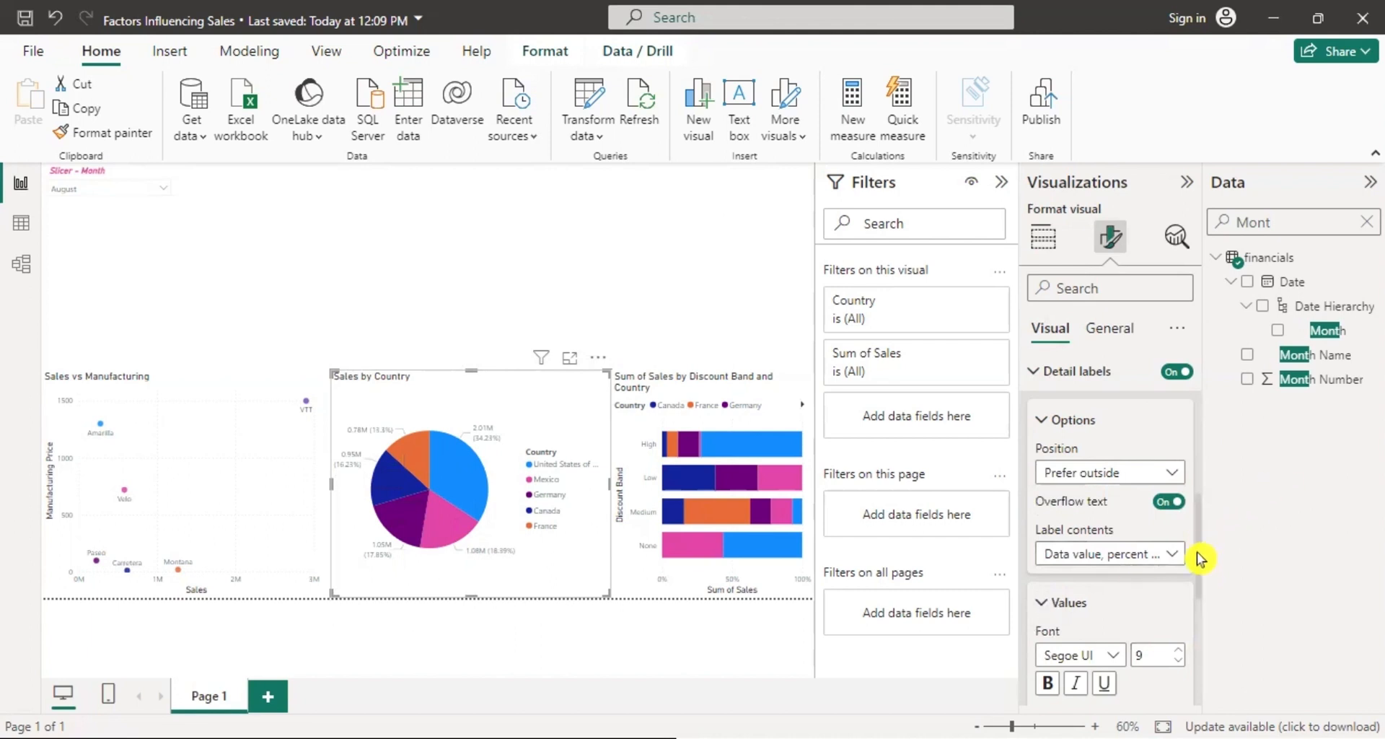
left_click_drag(1197, 557, 1202, 389)
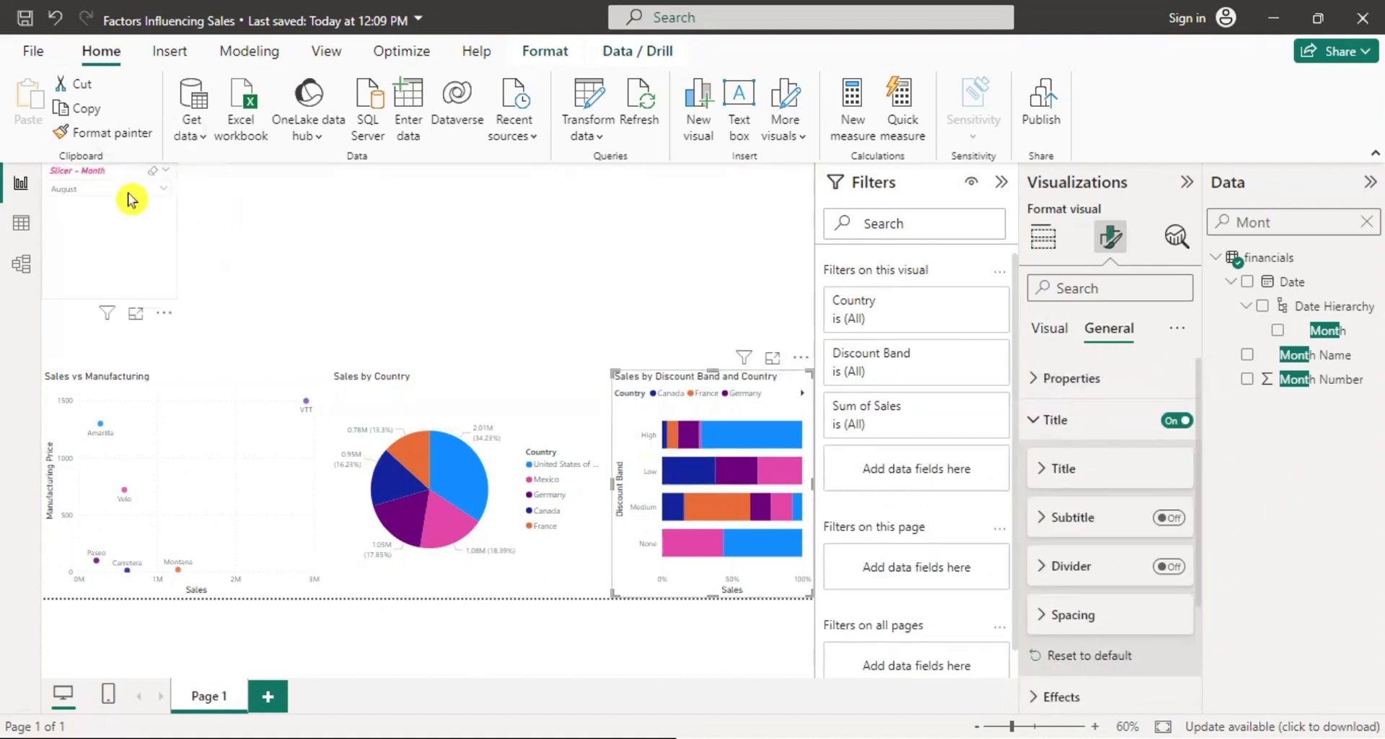
Move the month slicer down and insert a rectangle stretched across the full page width as a header banner above it.
left_click(92, 298)
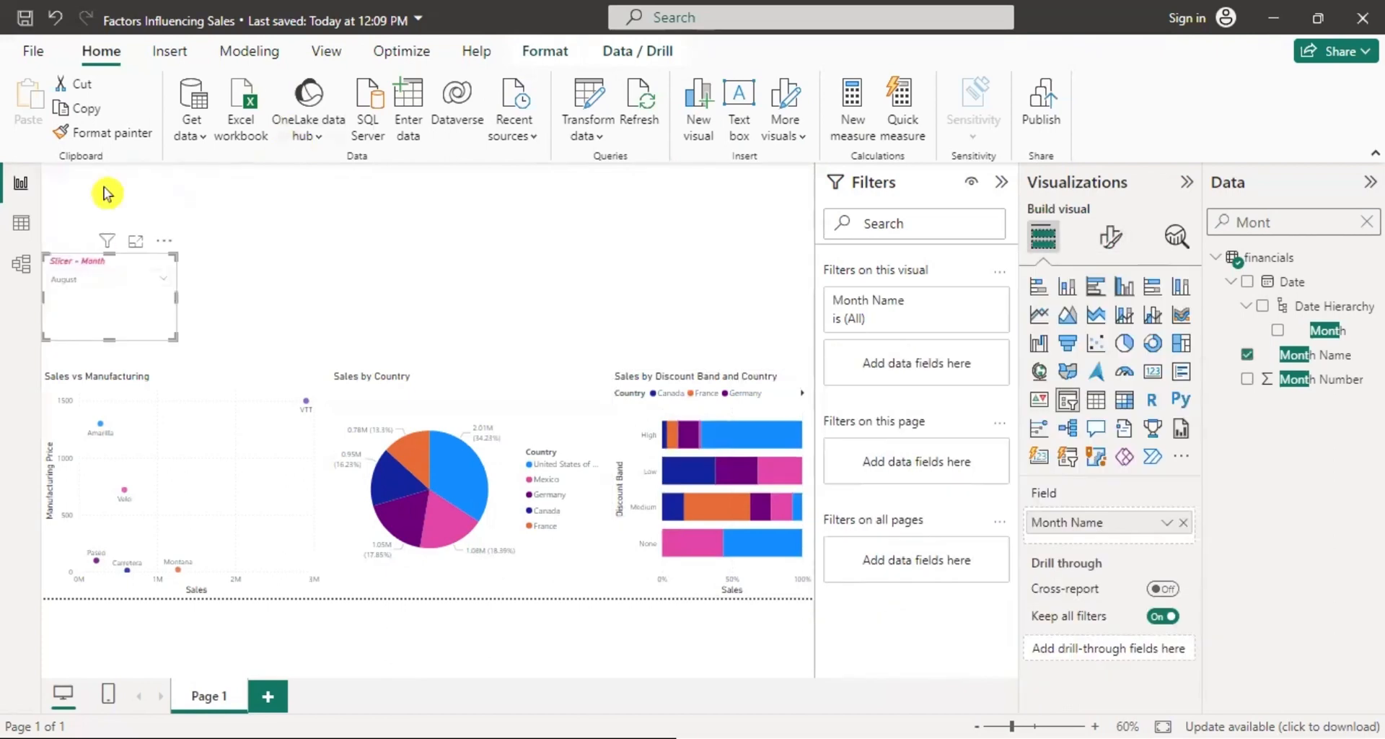
left_click(177, 51)
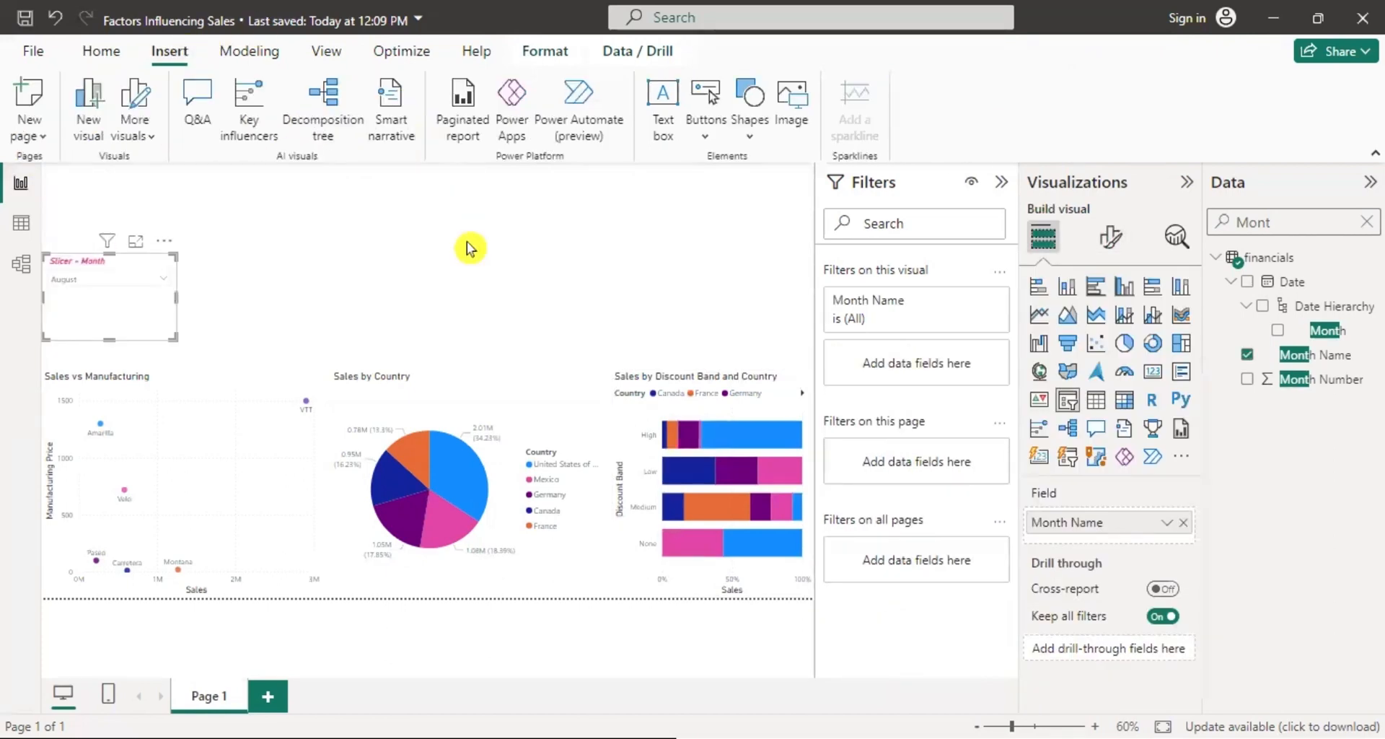
left_click(749, 141)
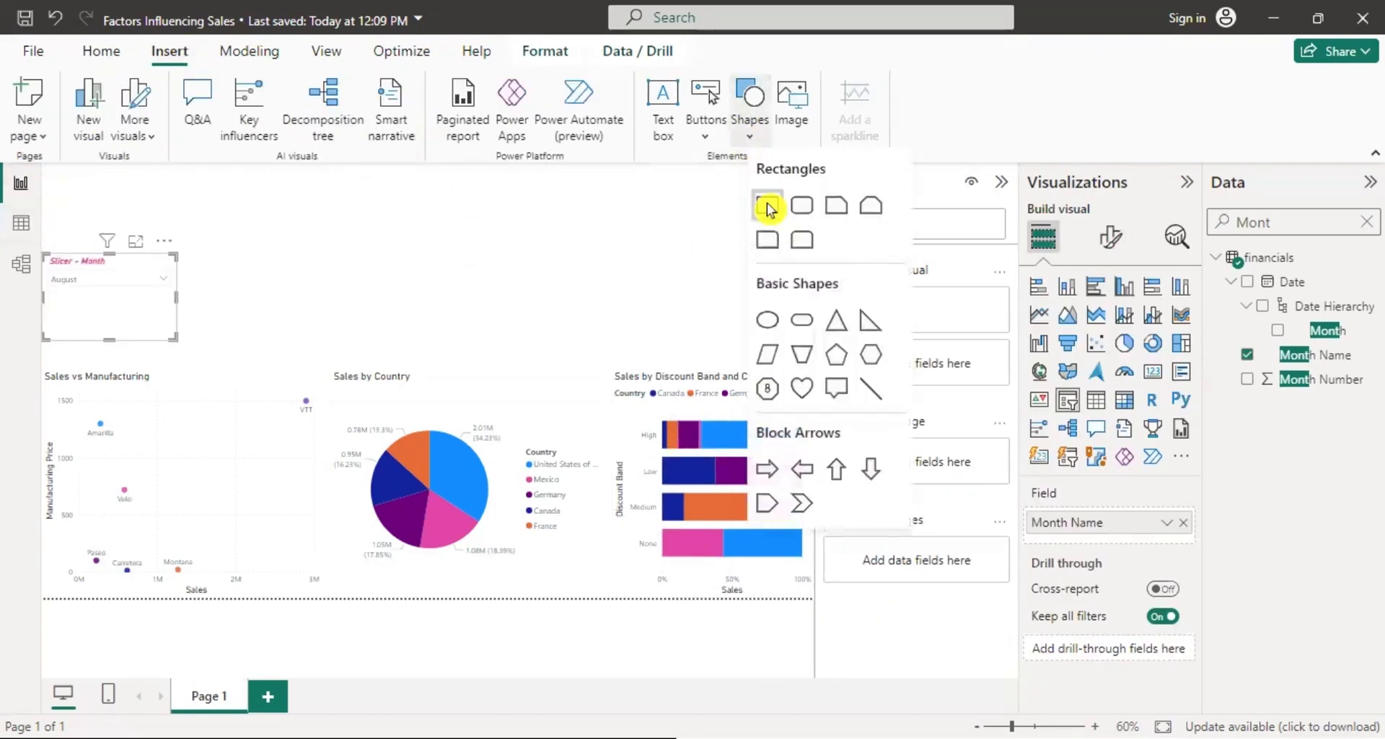
left_click(767, 204)
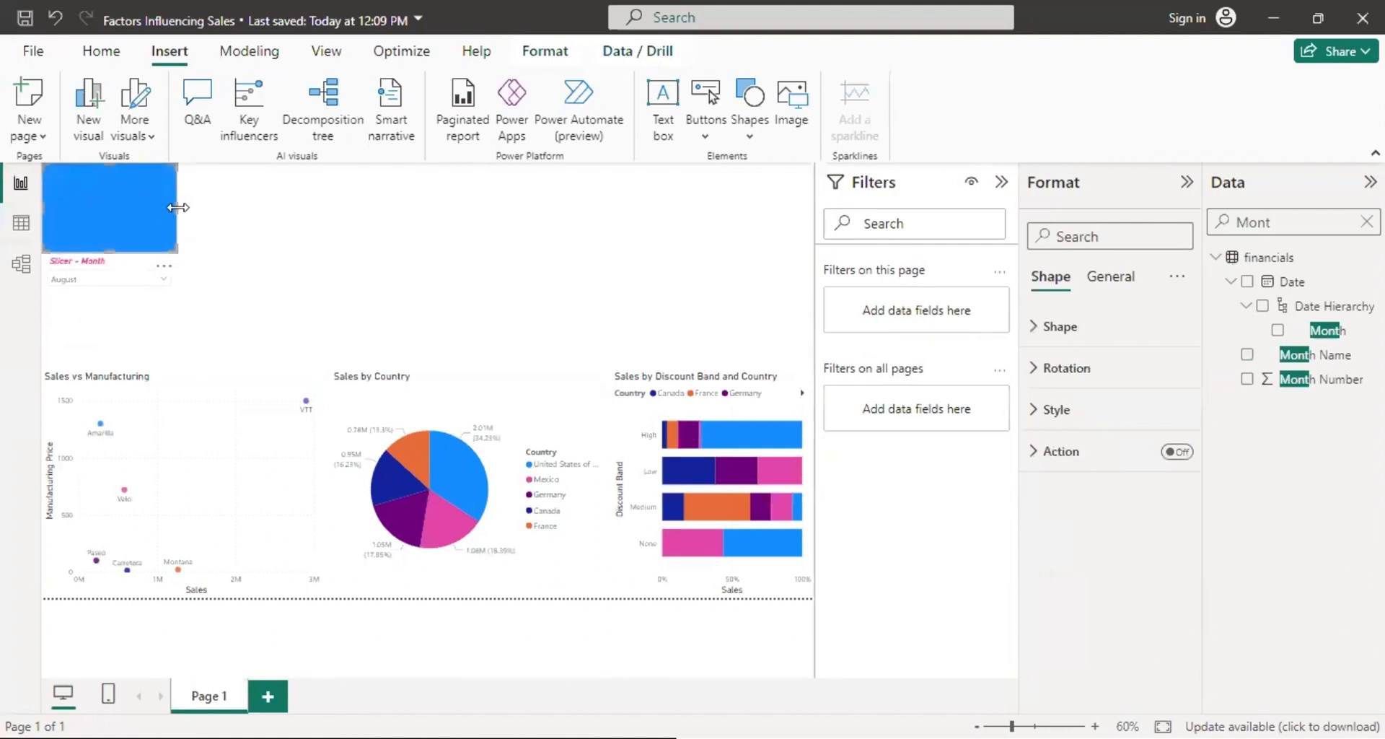
left_click_drag(177, 206, 810, 186)
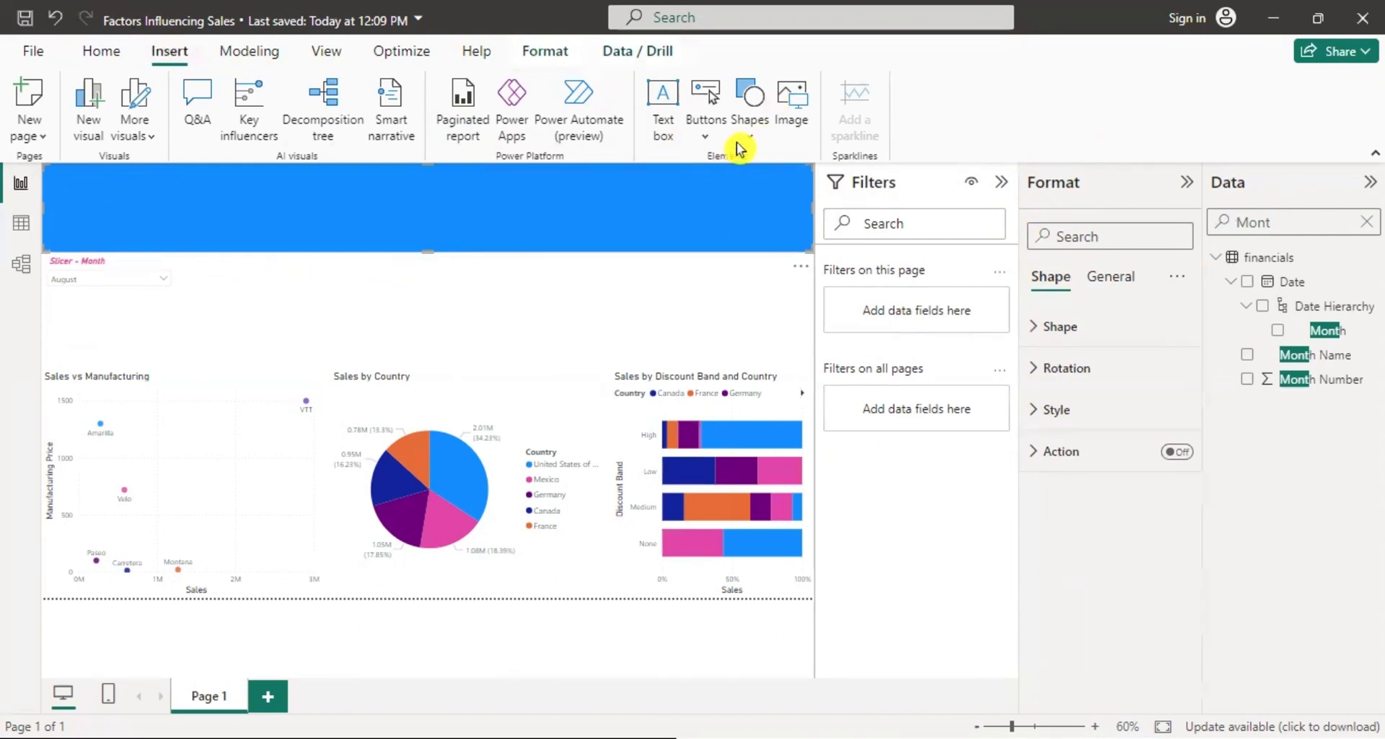
Insert a text box, place it over the blue header banner and turn off its background.
left_click(668, 97)
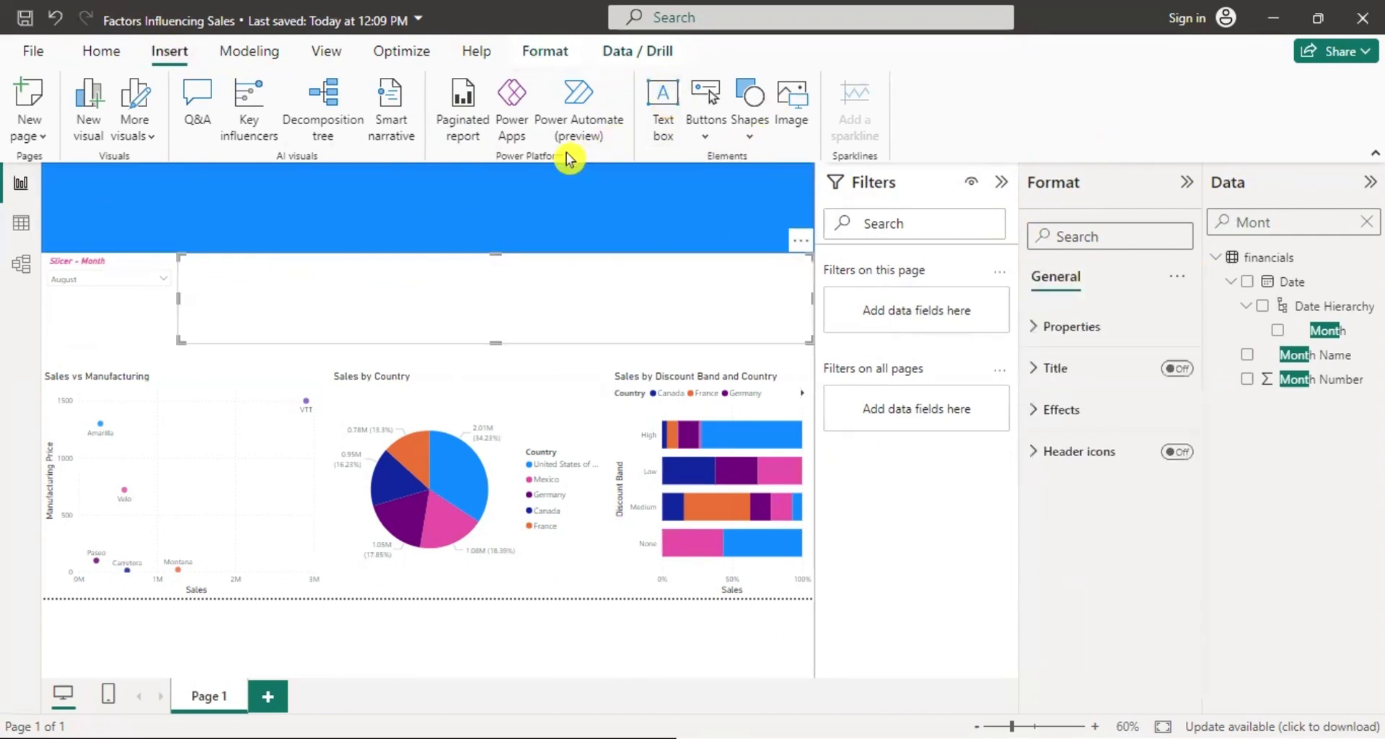
left_click_drag(514, 339, 427, 220)
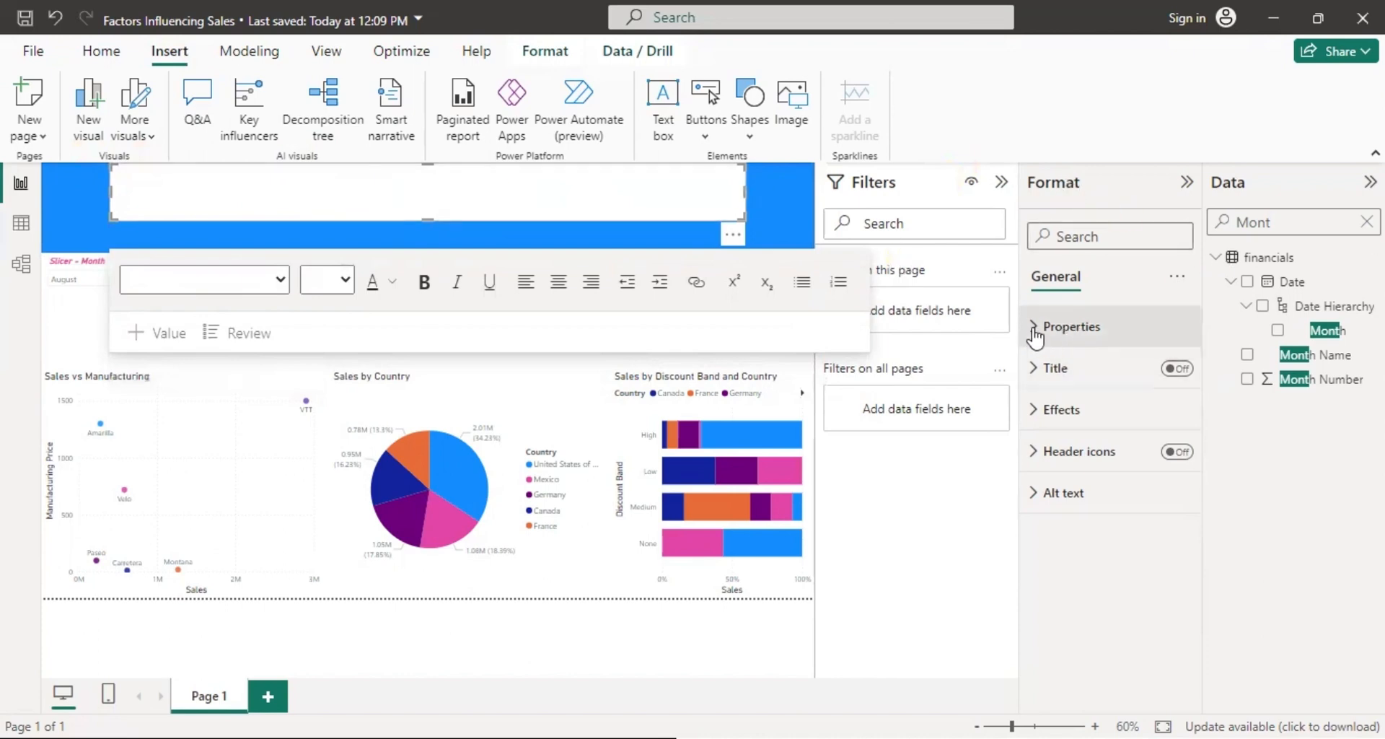
left_click(1053, 409)
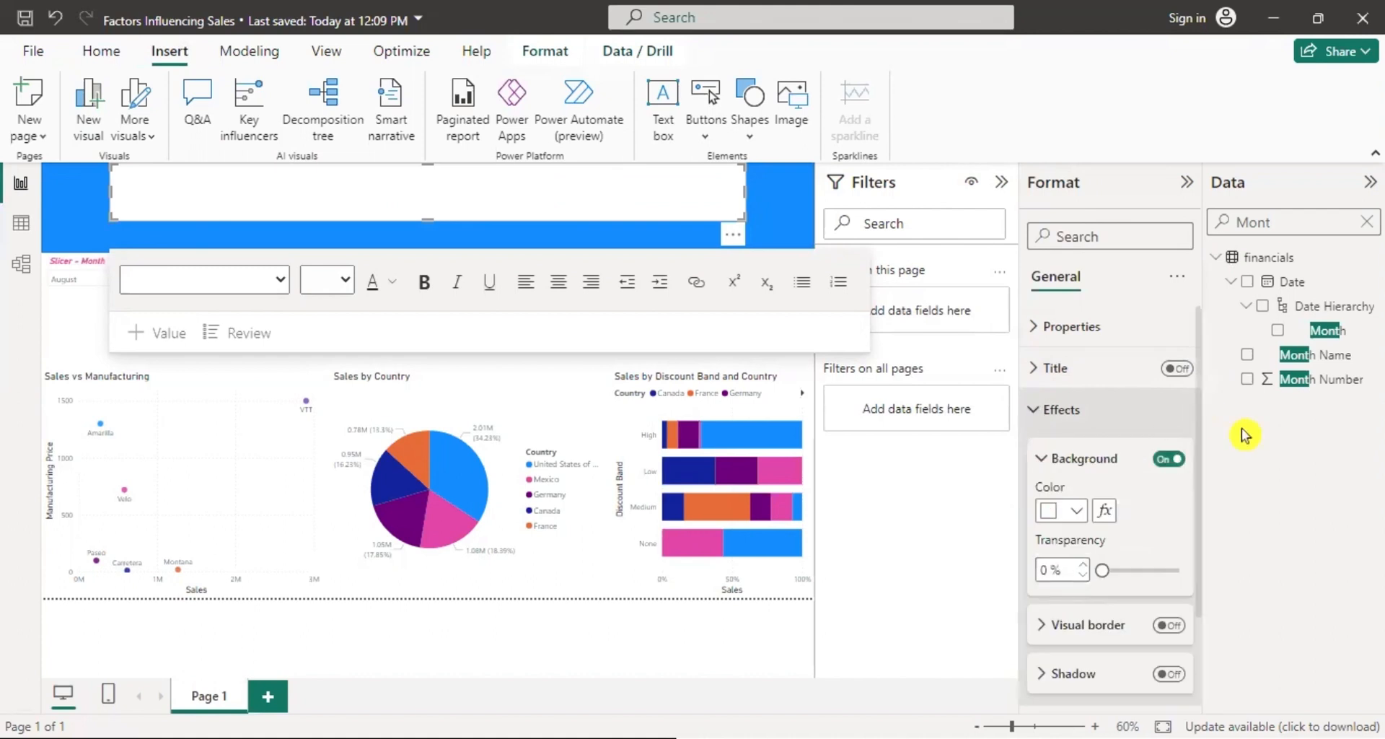
left_click(1172, 461)
left_click(1172, 460)
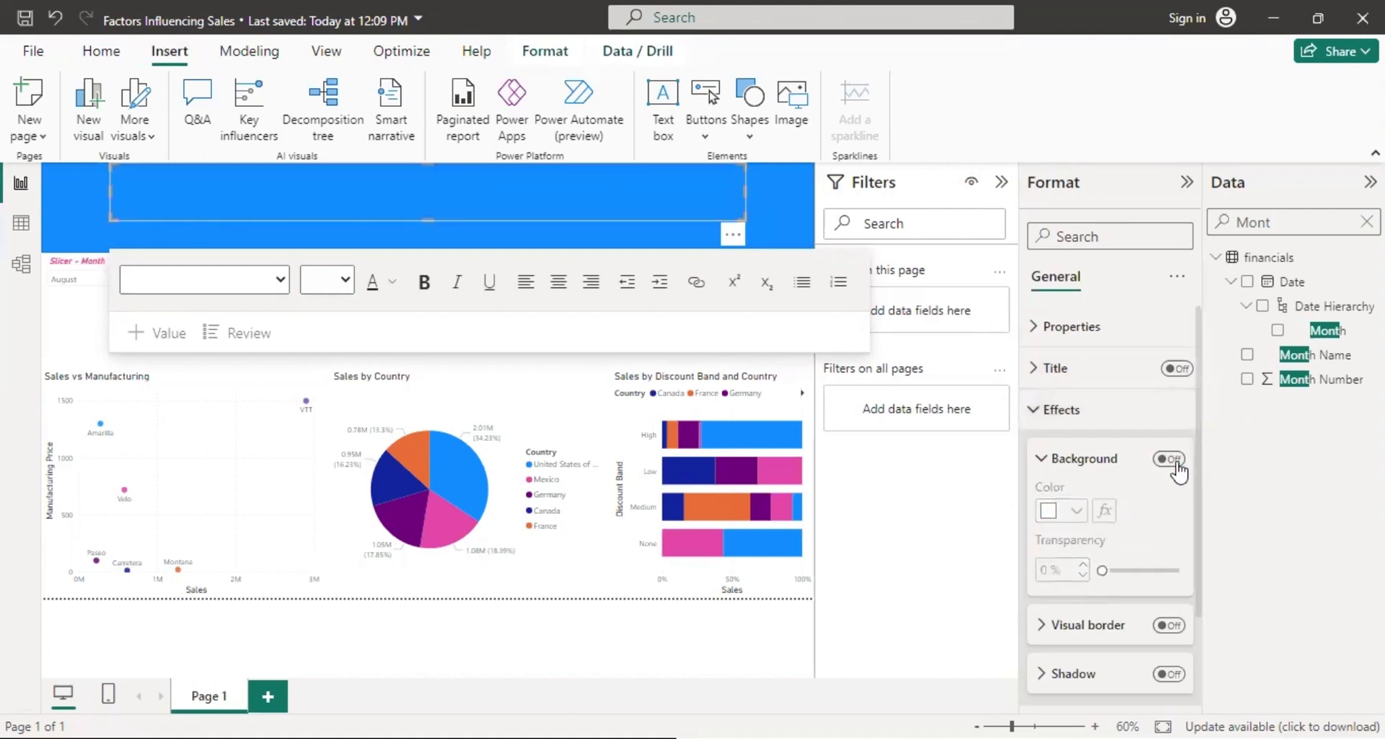
Enter "Sales Performance Dashboard" in the banner text box and format it as size 32, bold and white.
left_click(220, 208)
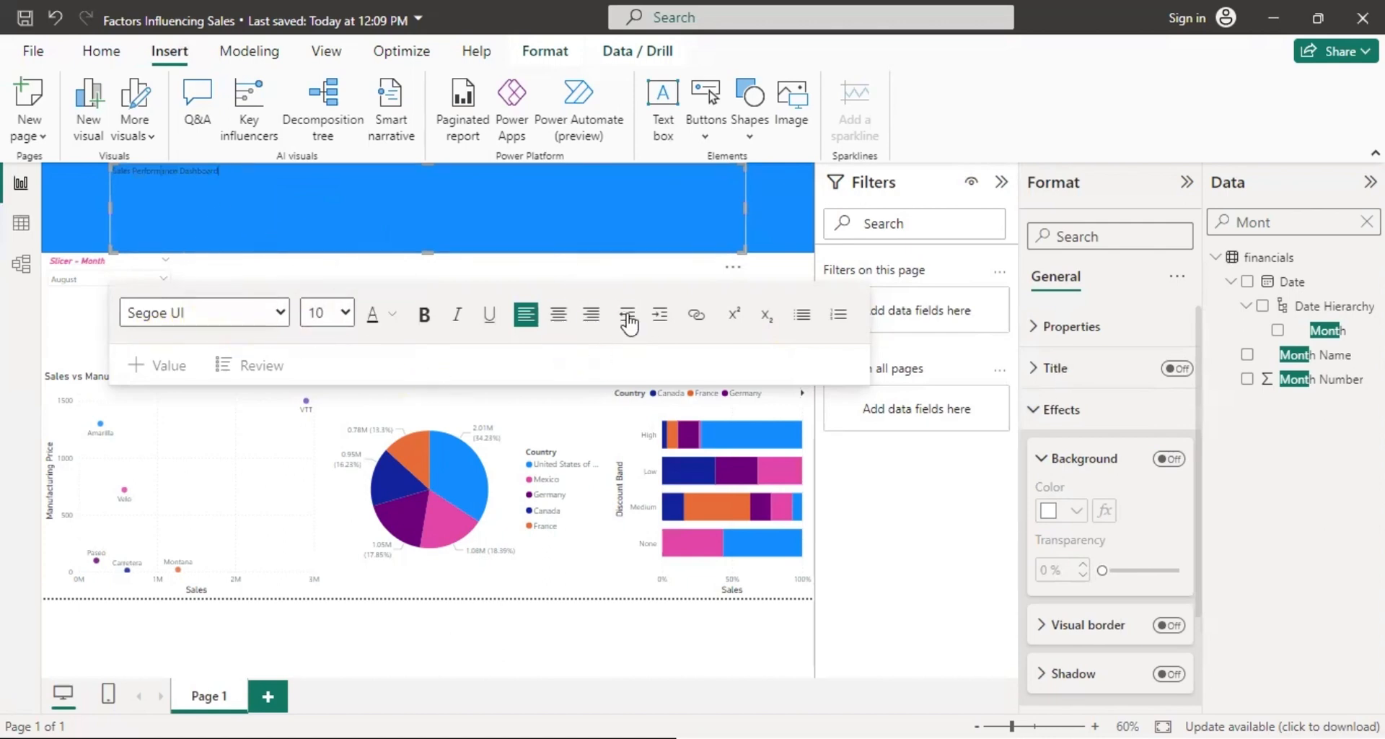
left_click(341, 313)
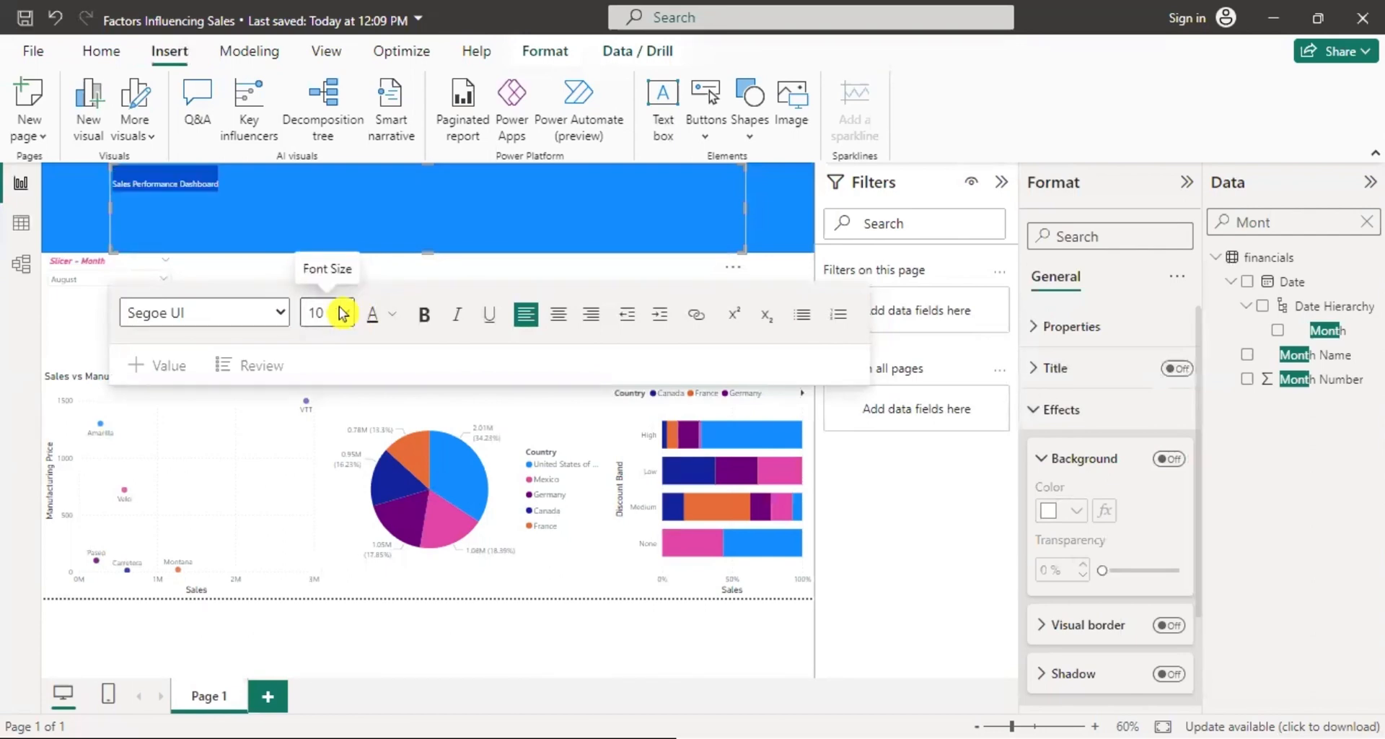
left_click(341, 314)
left_click(425, 316)
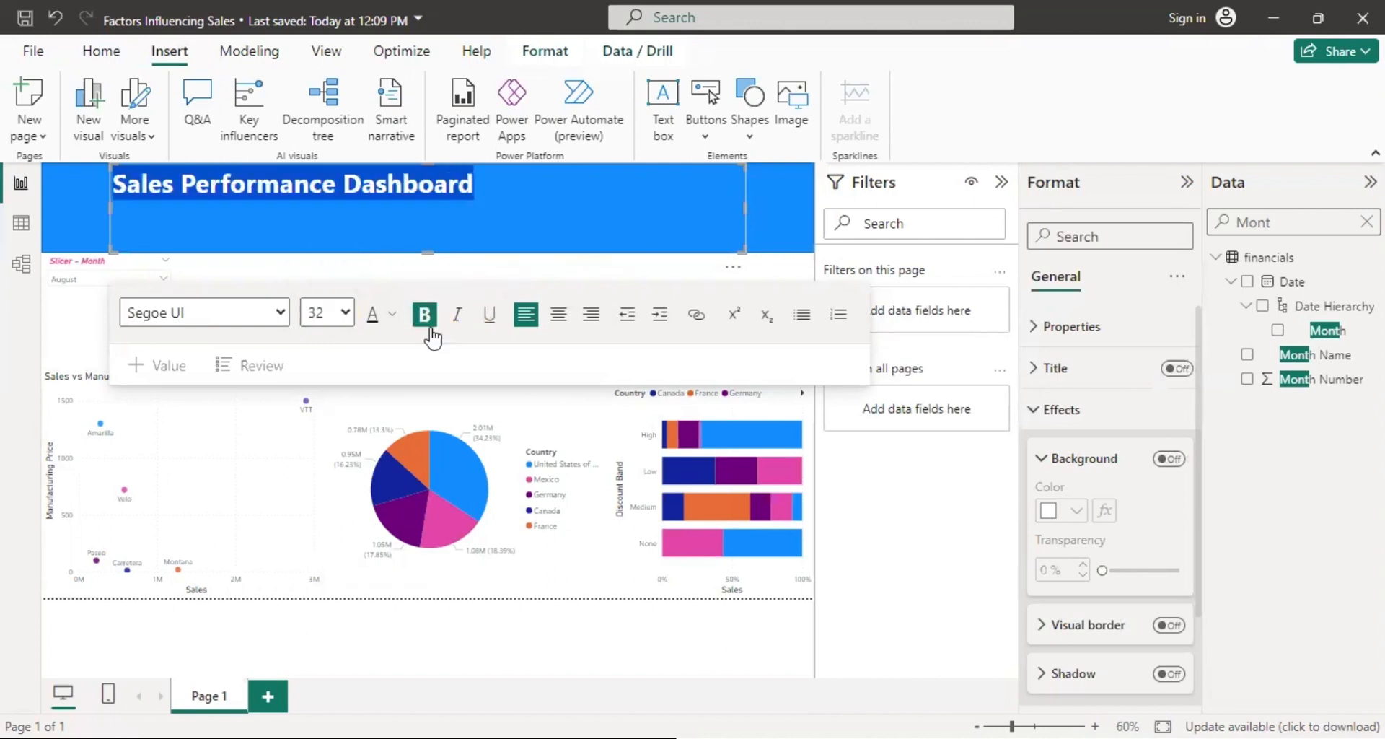
left_click(391, 315)
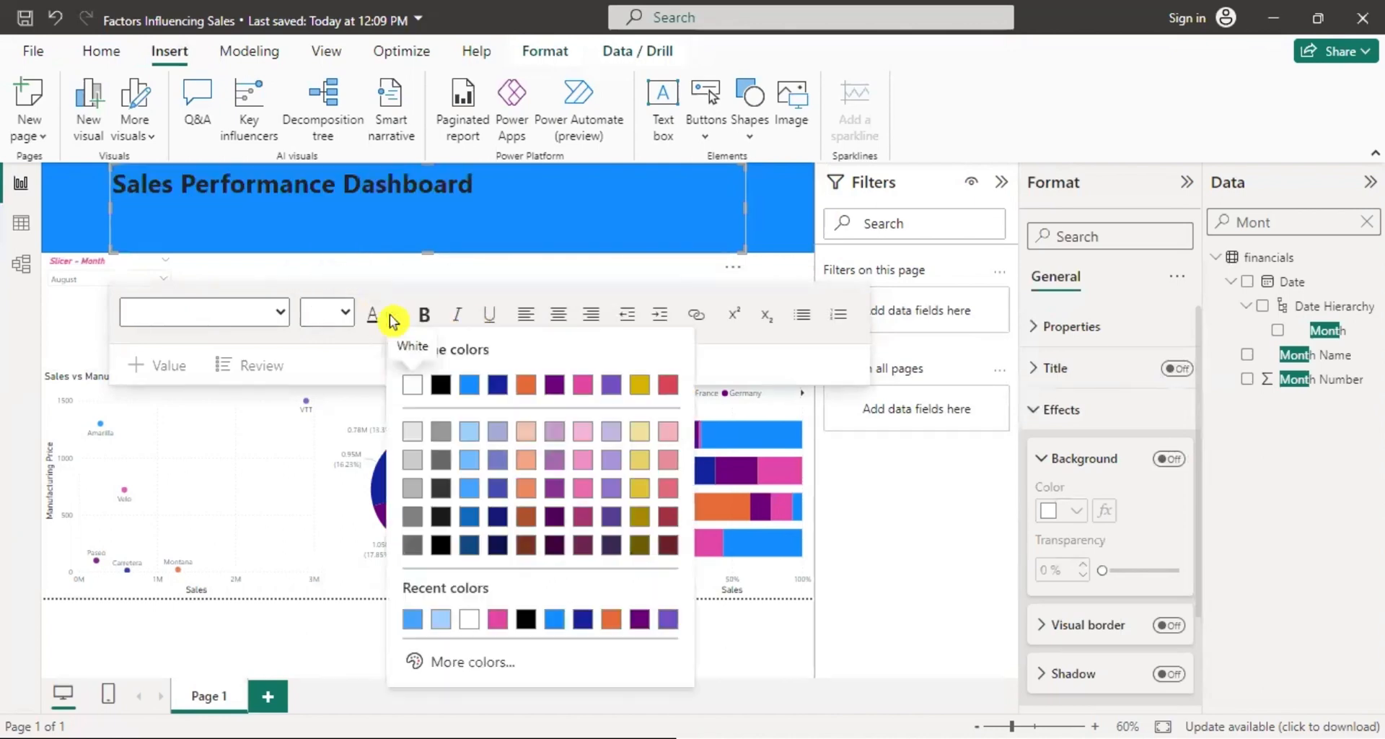
left_click(412, 387)
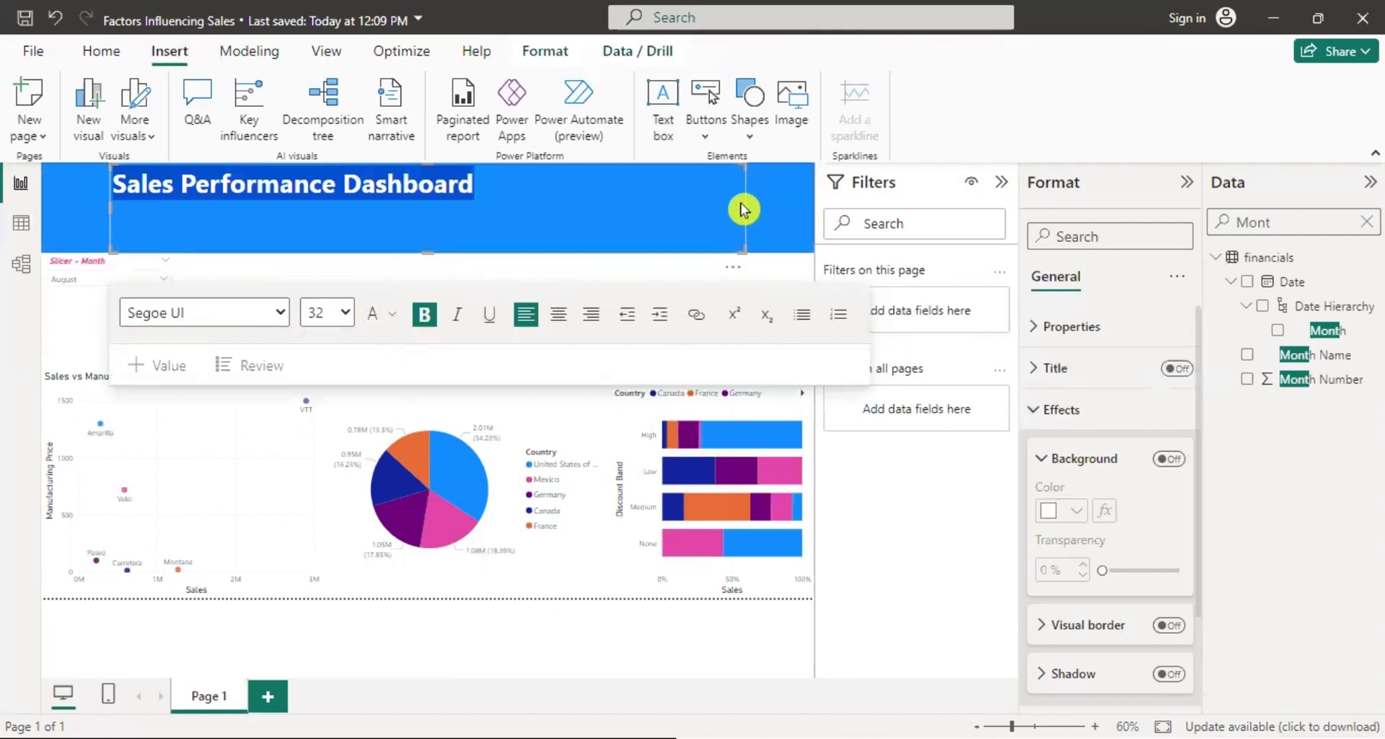
Shrink the width and height of the banner text box to fit the dashboard title and deselect it.
left_click_drag(746, 206, 486, 217)
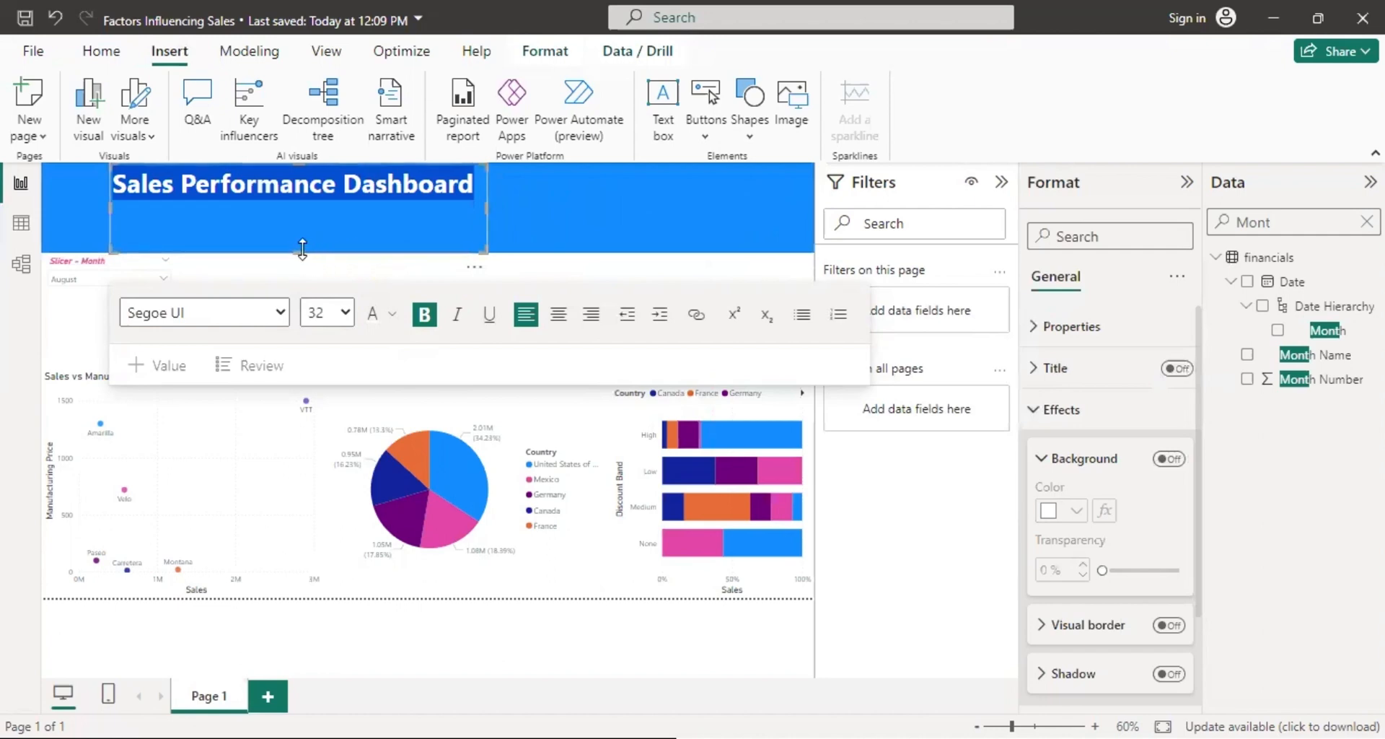
left_click_drag(302, 248, 310, 216)
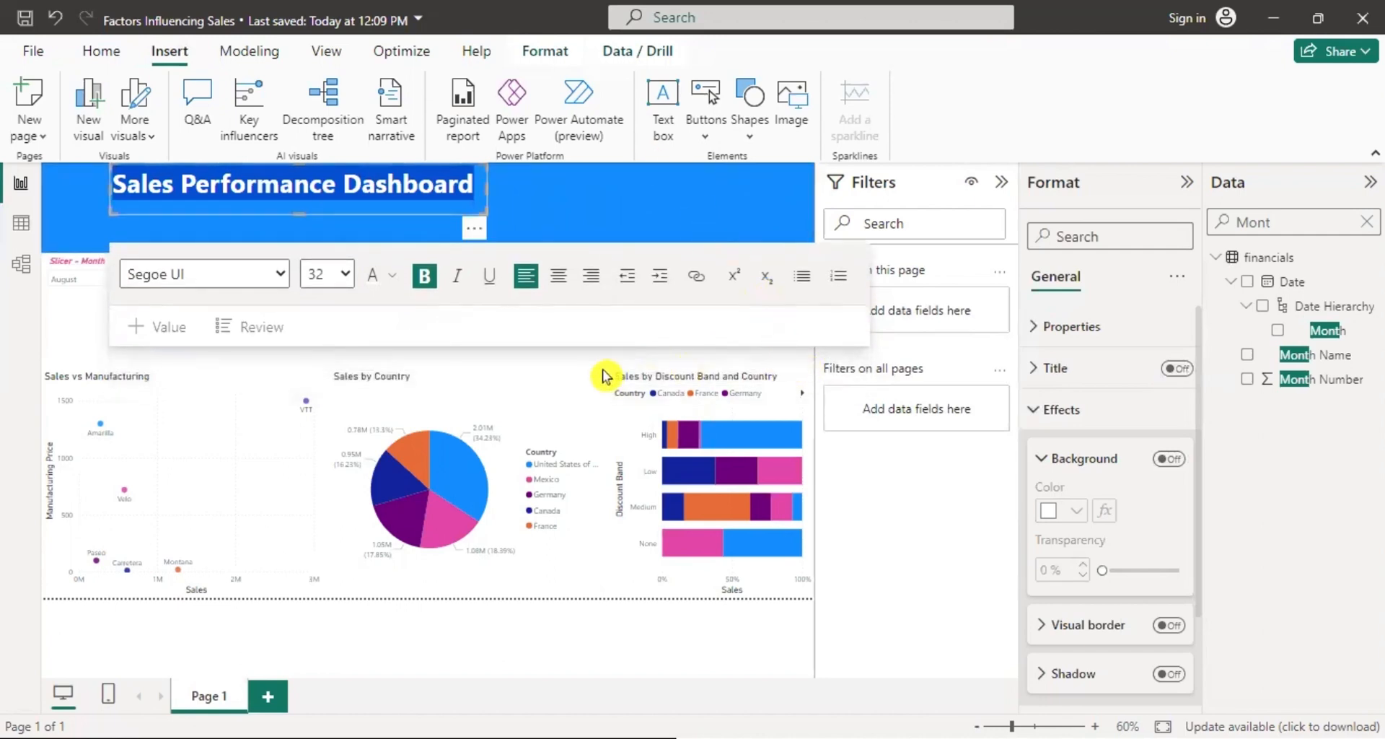
left_click(556, 322)
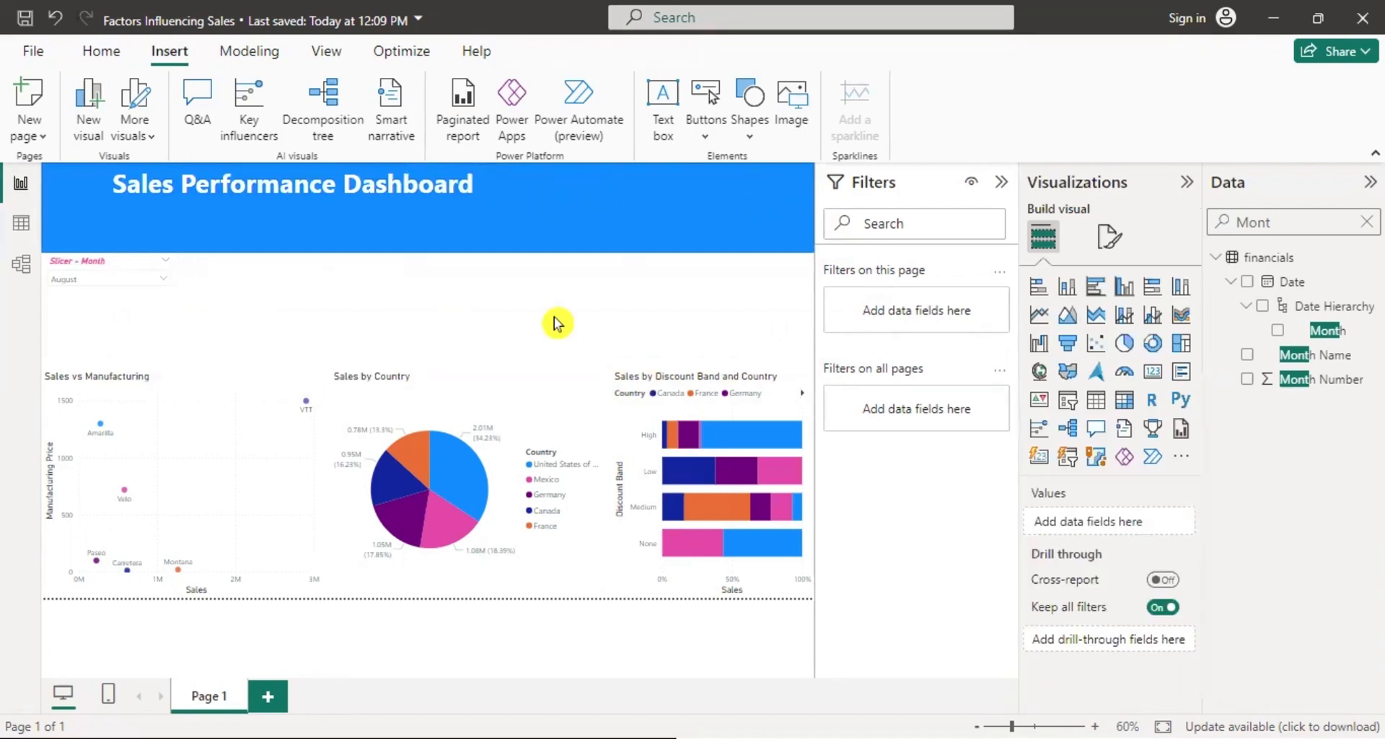